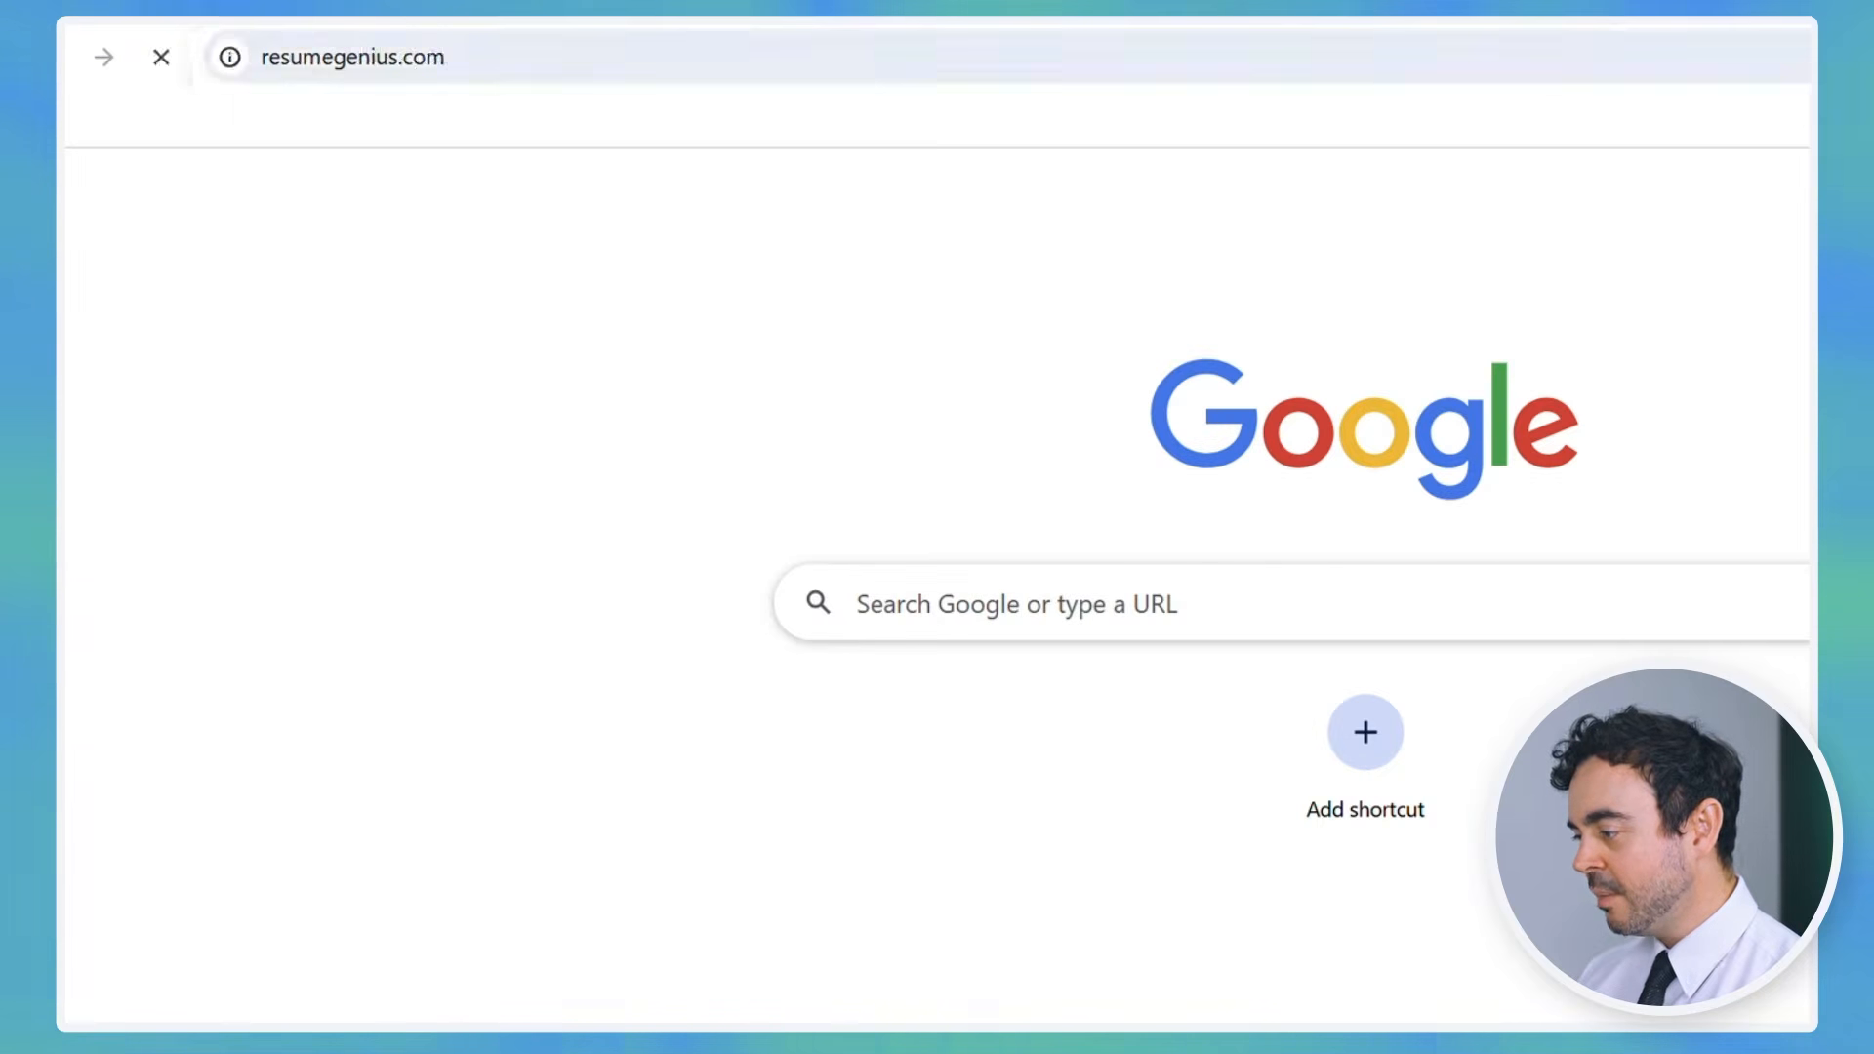
Step: Open Resume Genius's free resume templates page and scroll down to the PDF Templates section
scroll(1372, 382, down, 6)
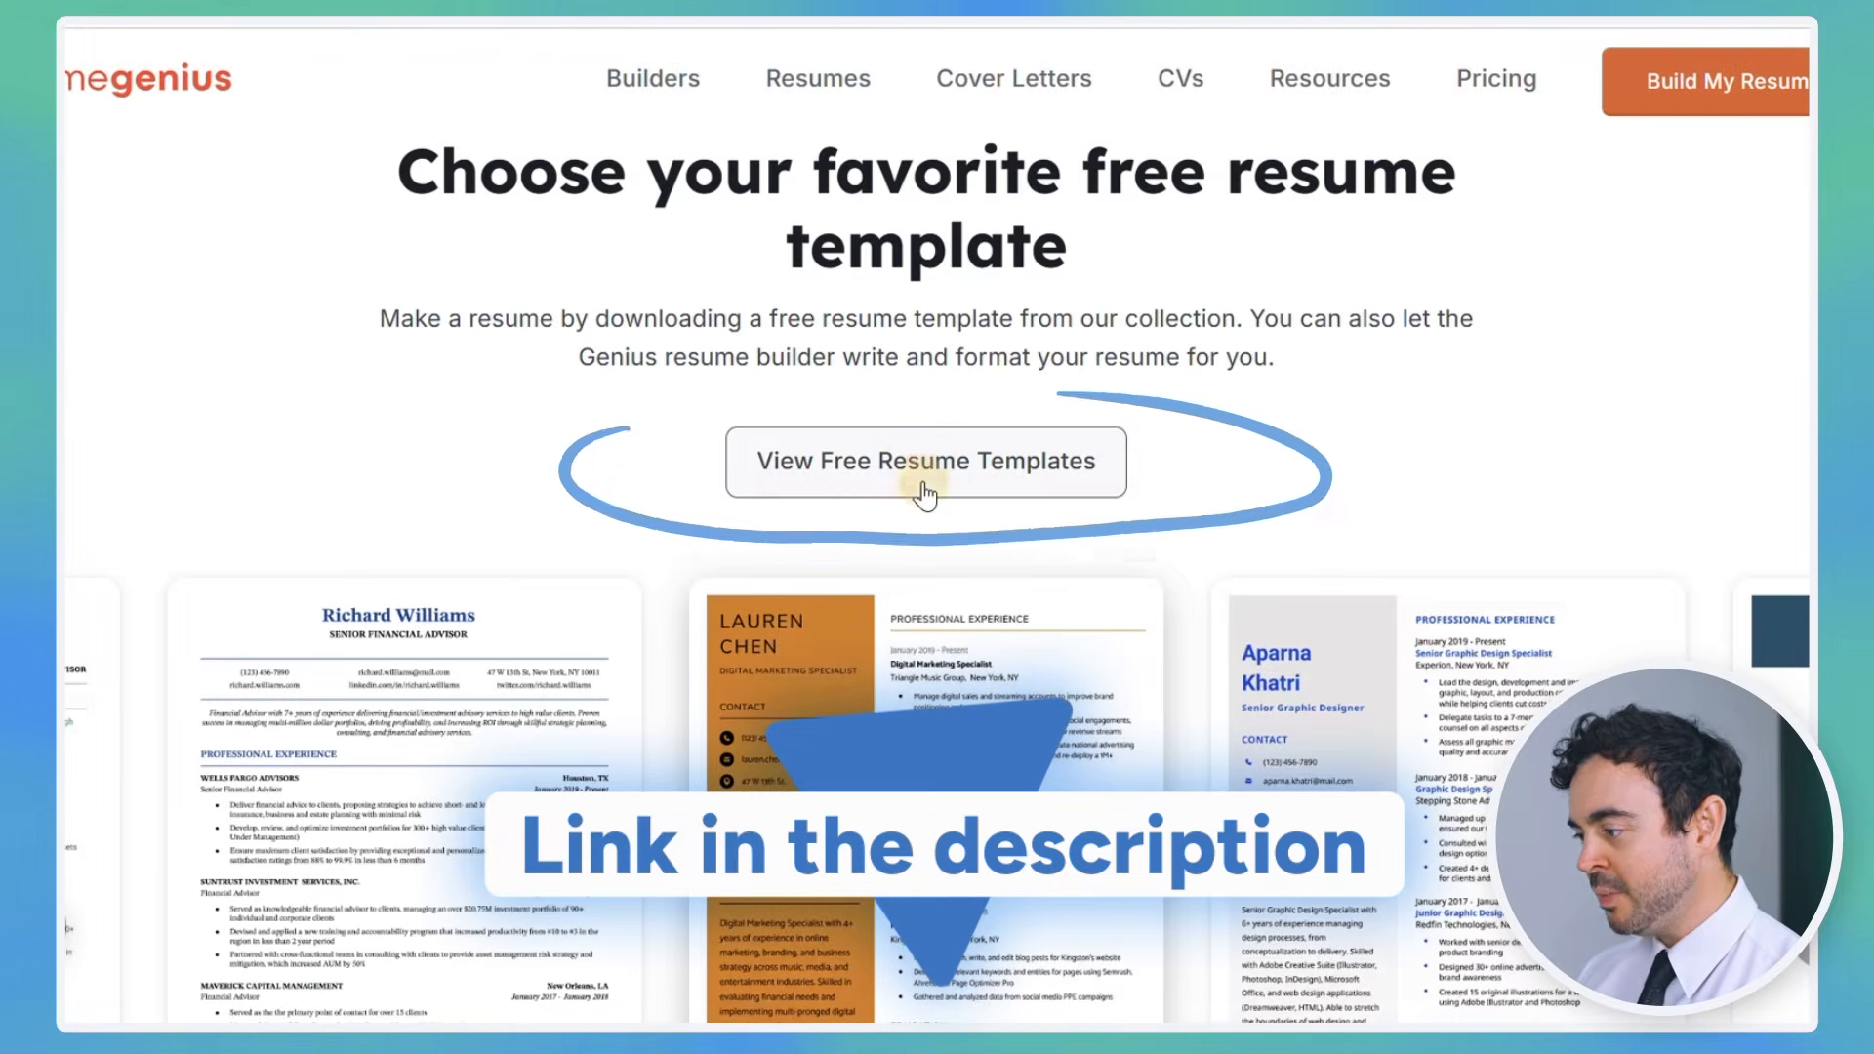
click(922, 491)
scroll(1224, 441, down, 10)
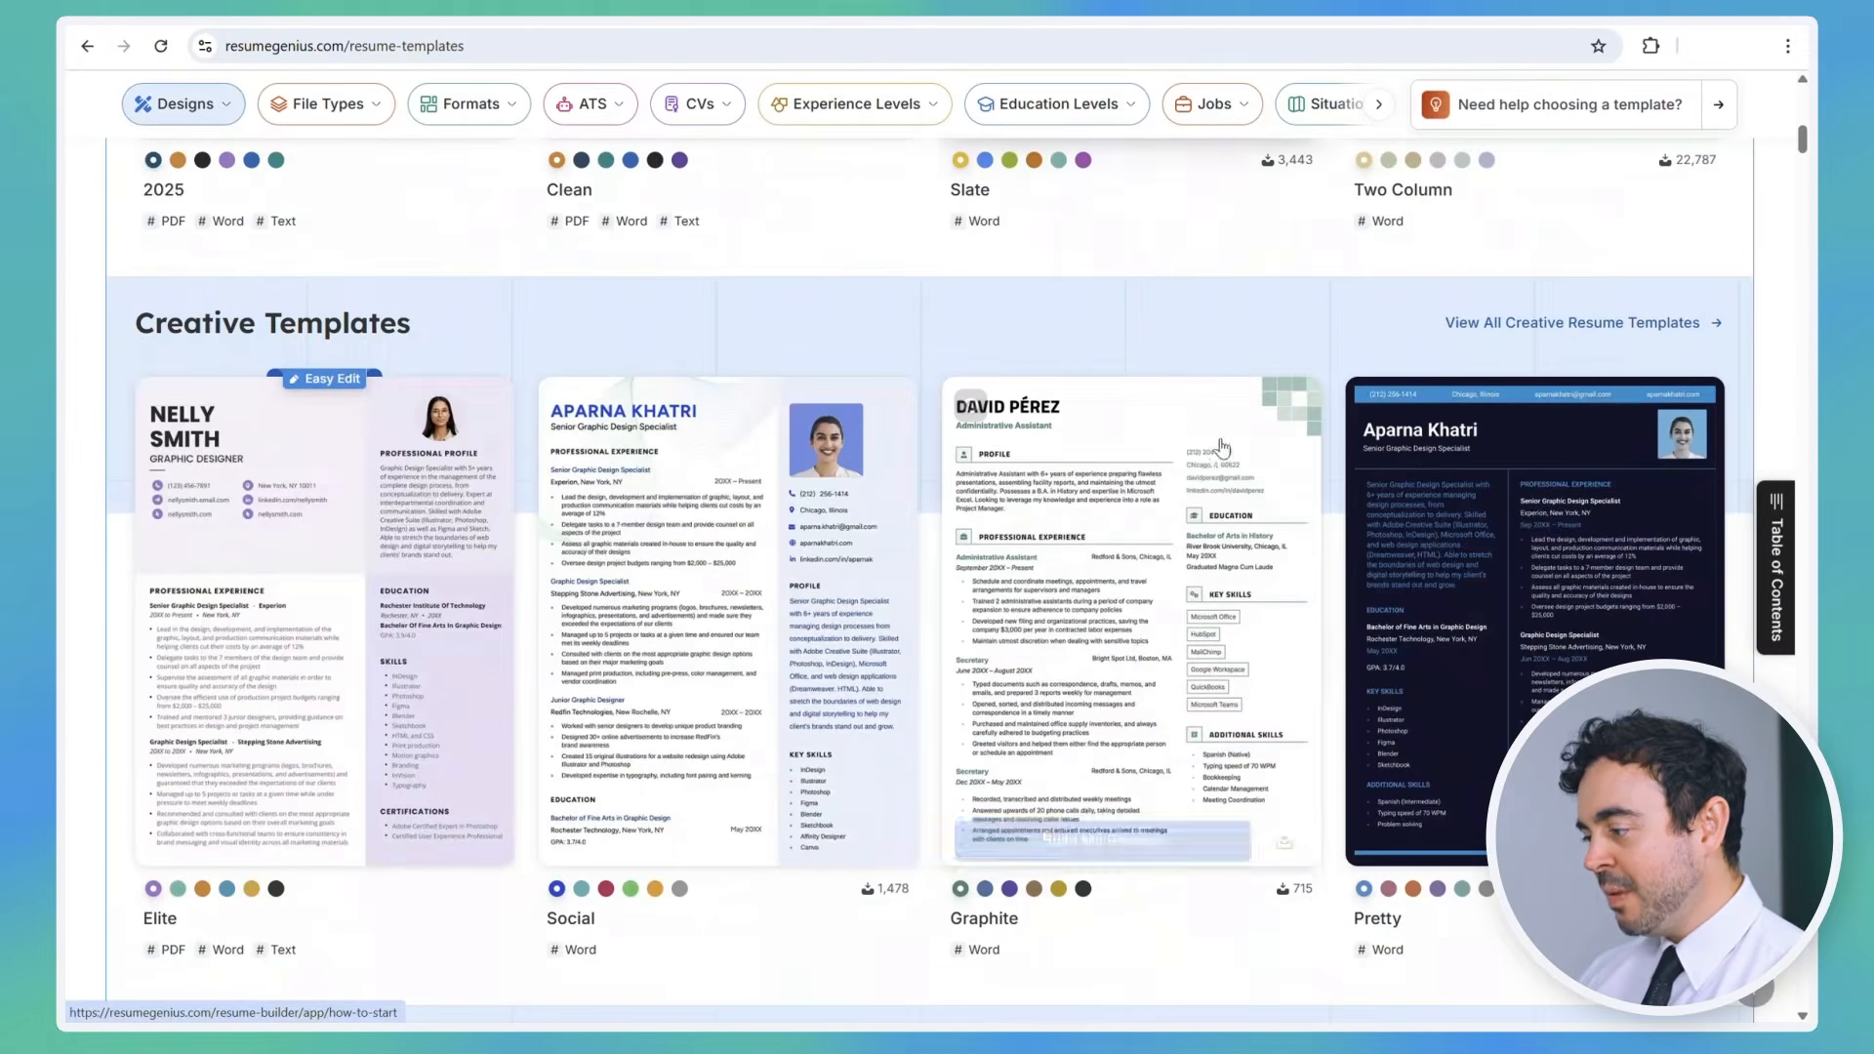
scroll(1224, 441, down, 20)
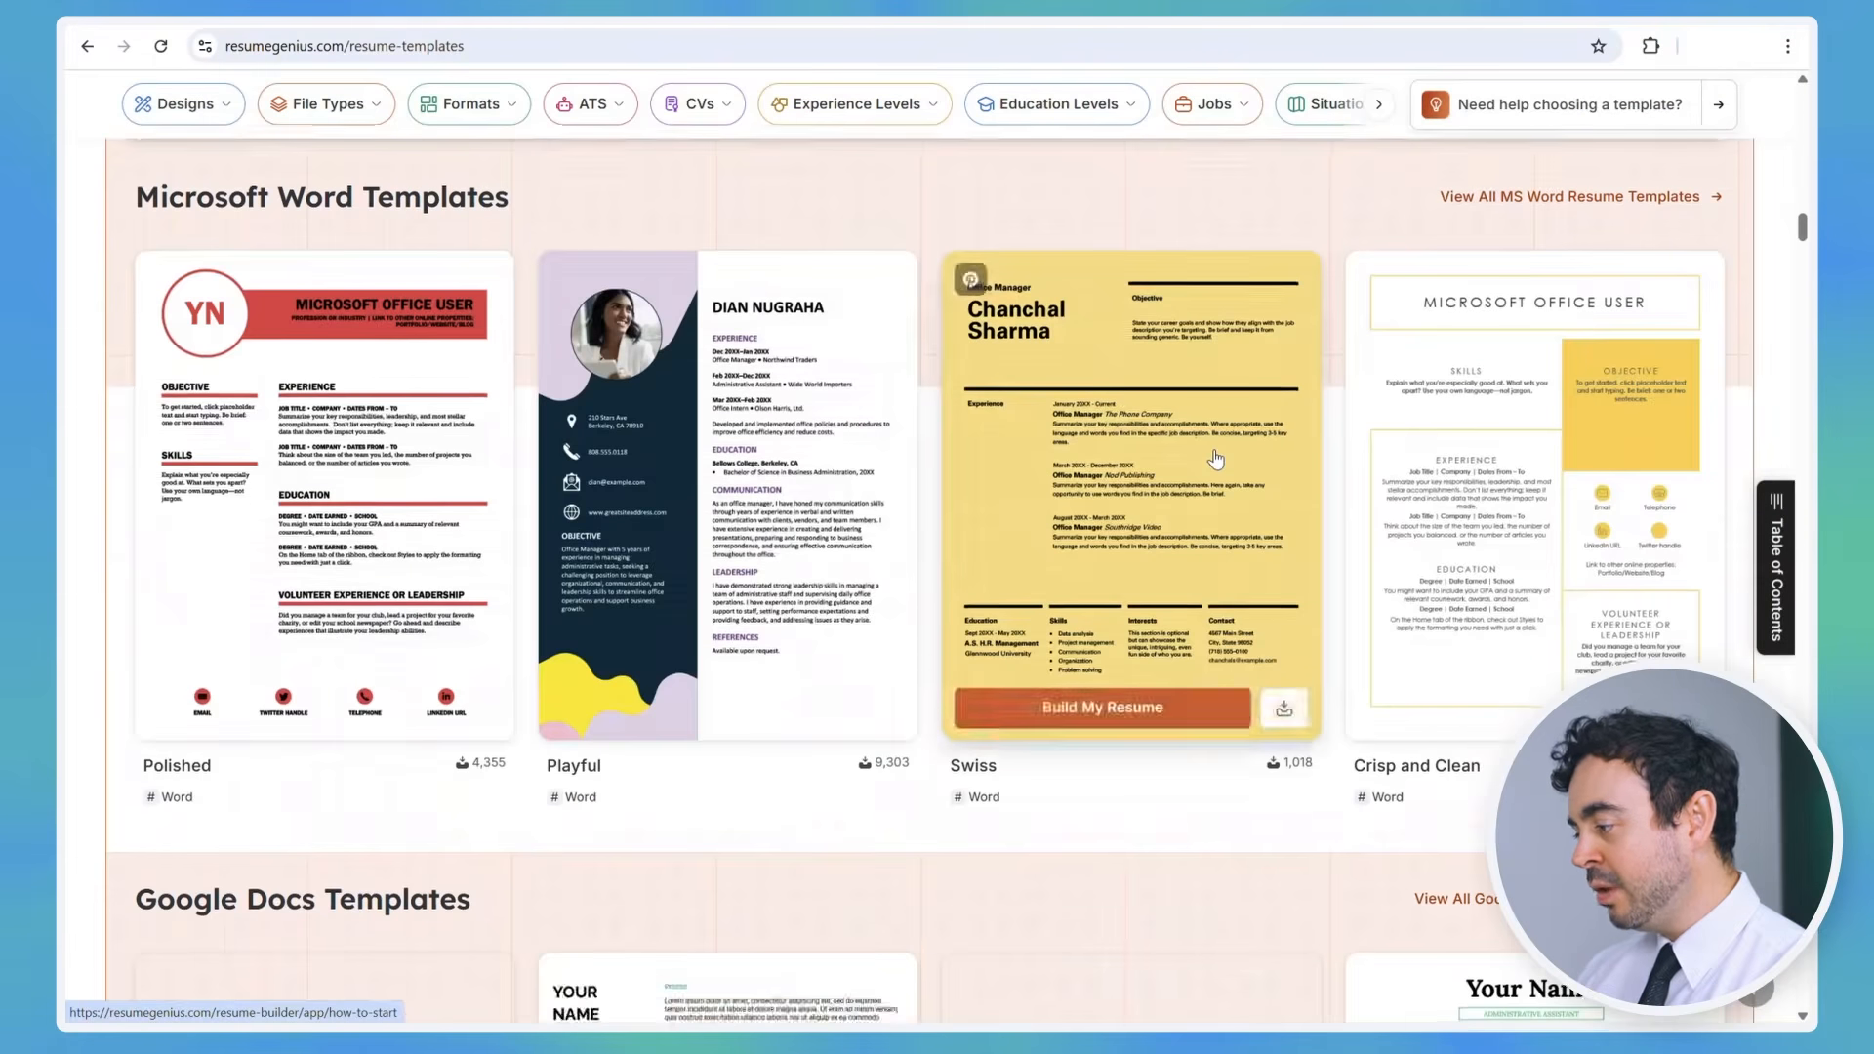
scroll(1215, 459, down, 14)
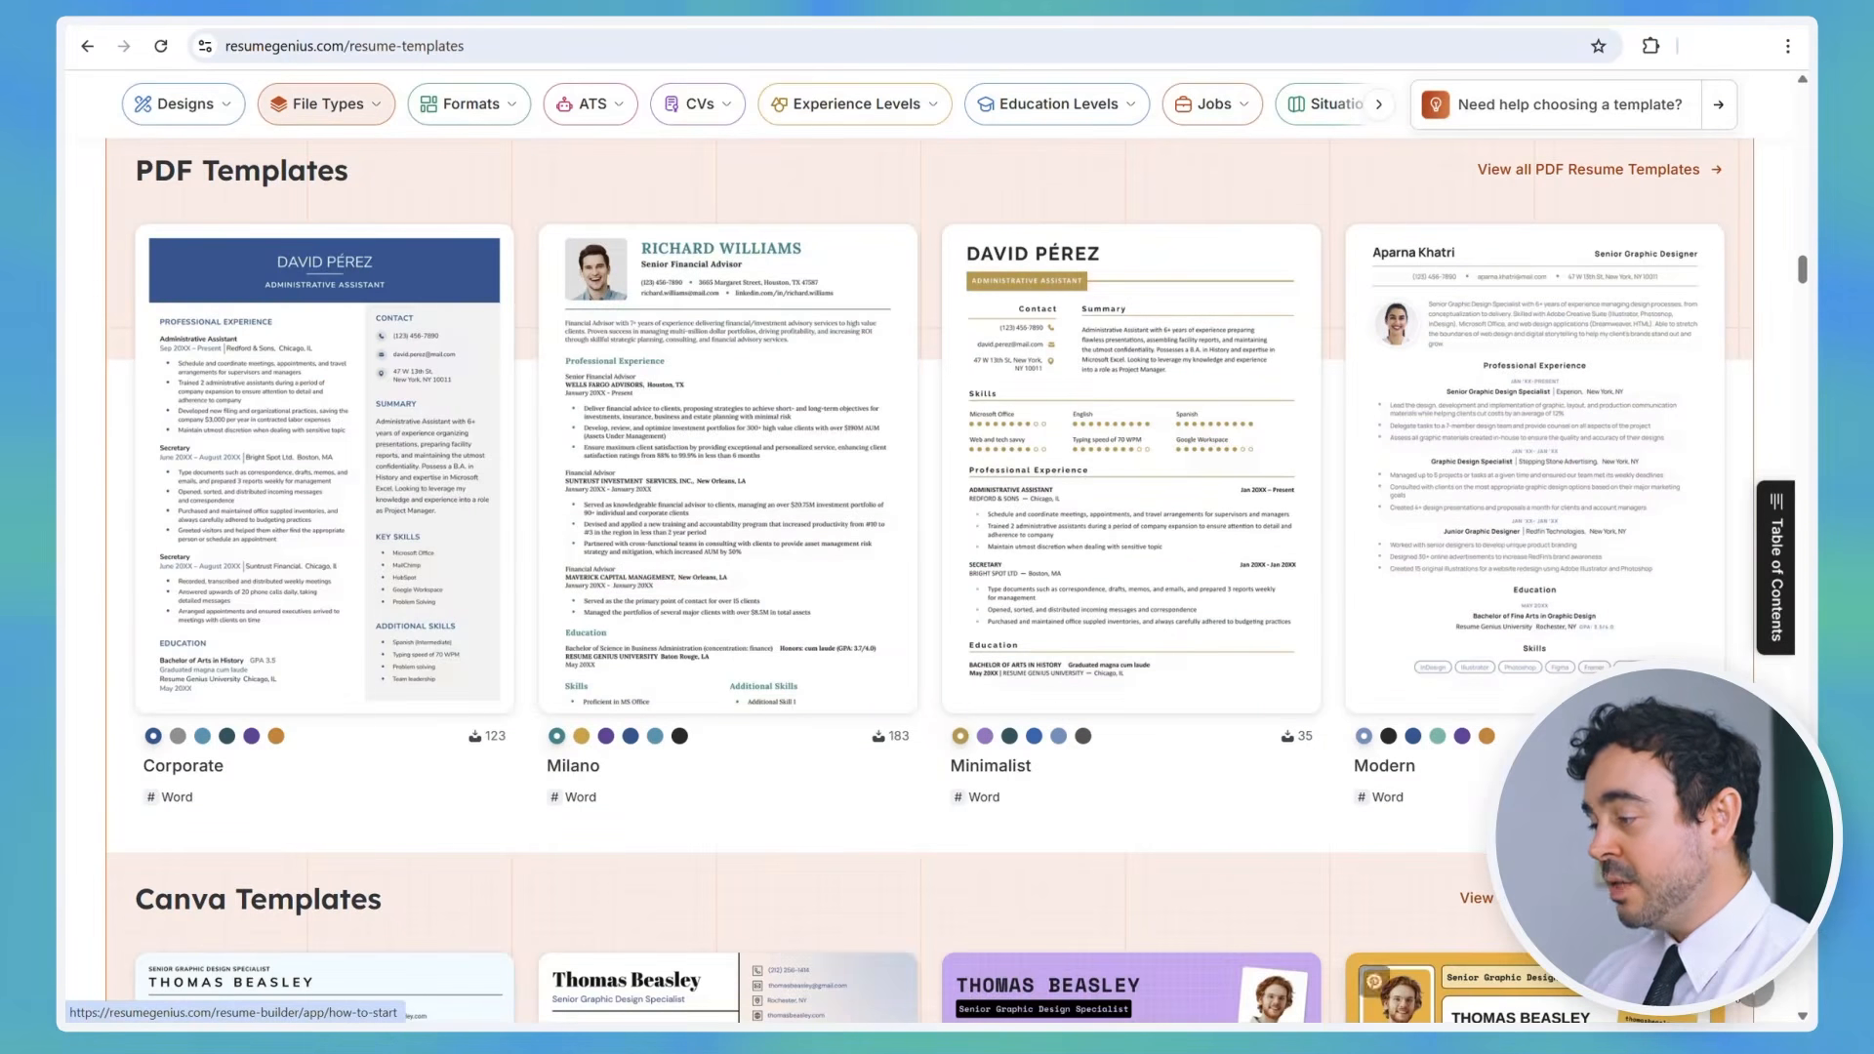
scroll(1215, 458, up, 20)
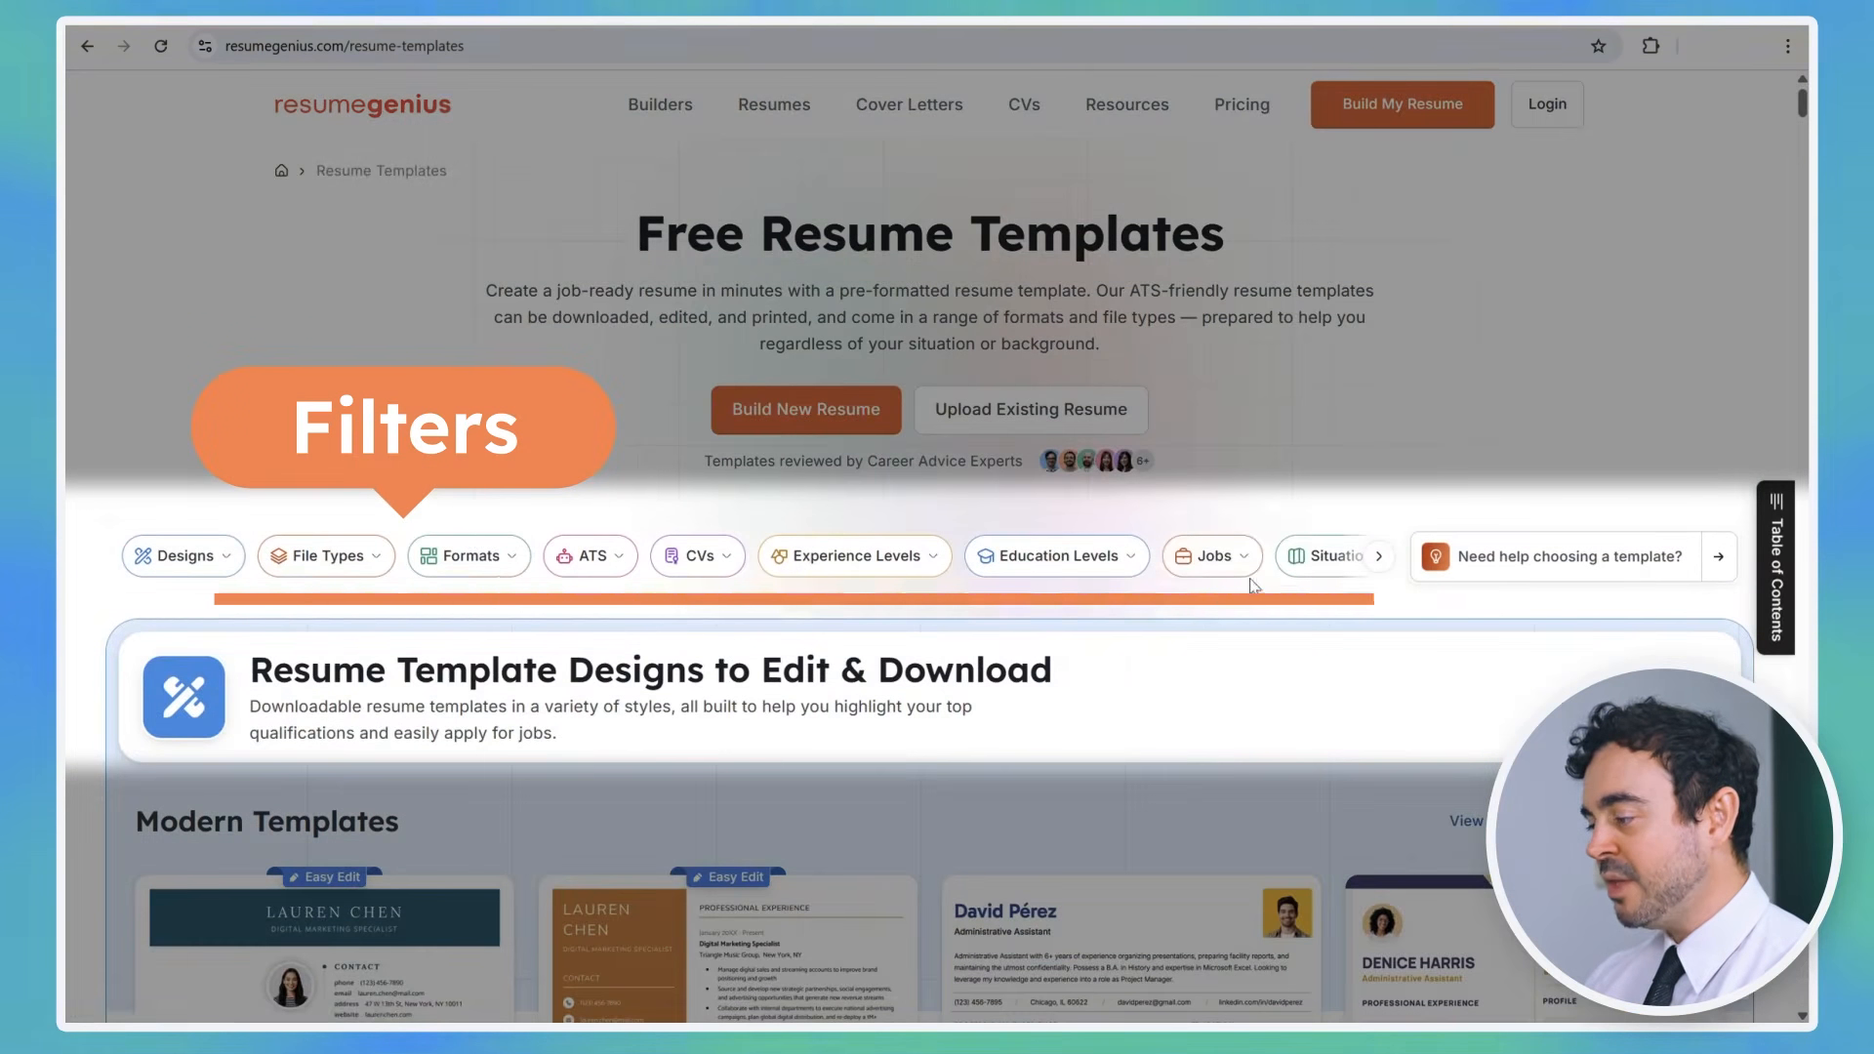
Step: Browse the Jobs, Education Levels and File Types filters, then jump to the Downloadable ATS templates
click(1247, 558)
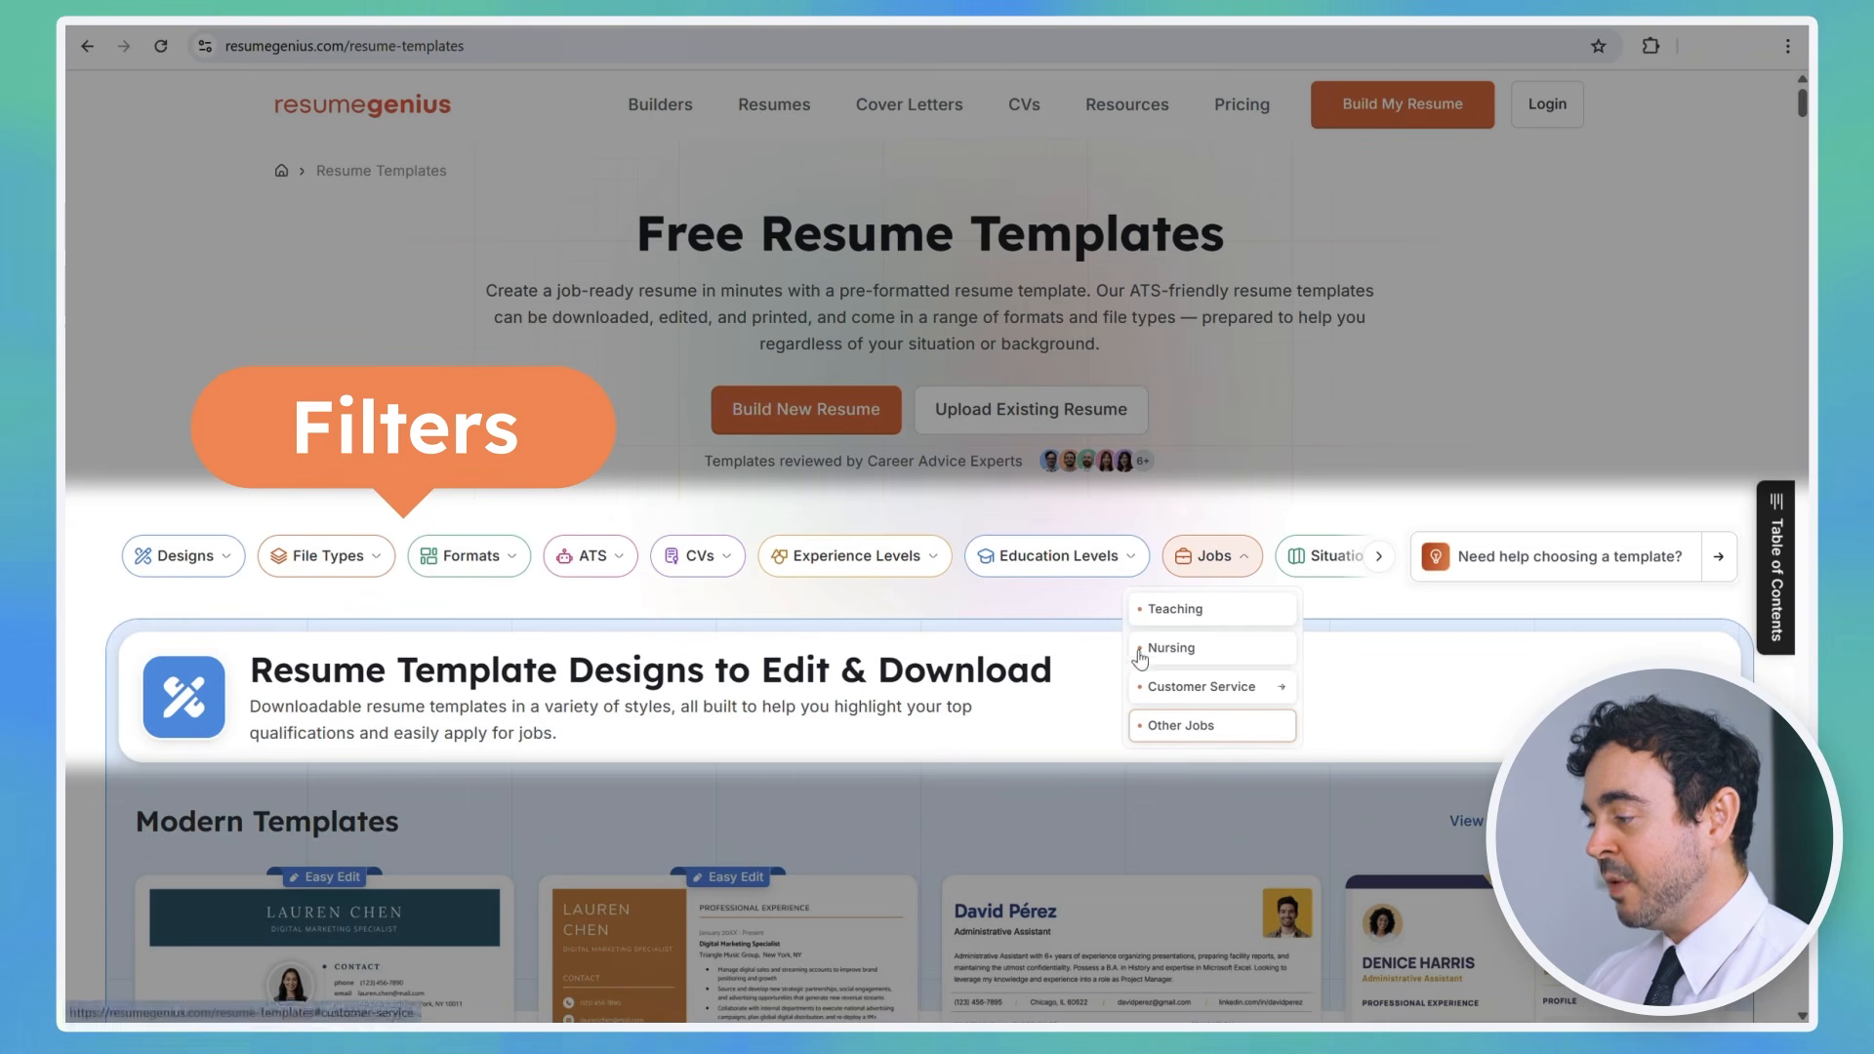
click(1066, 556)
click(337, 555)
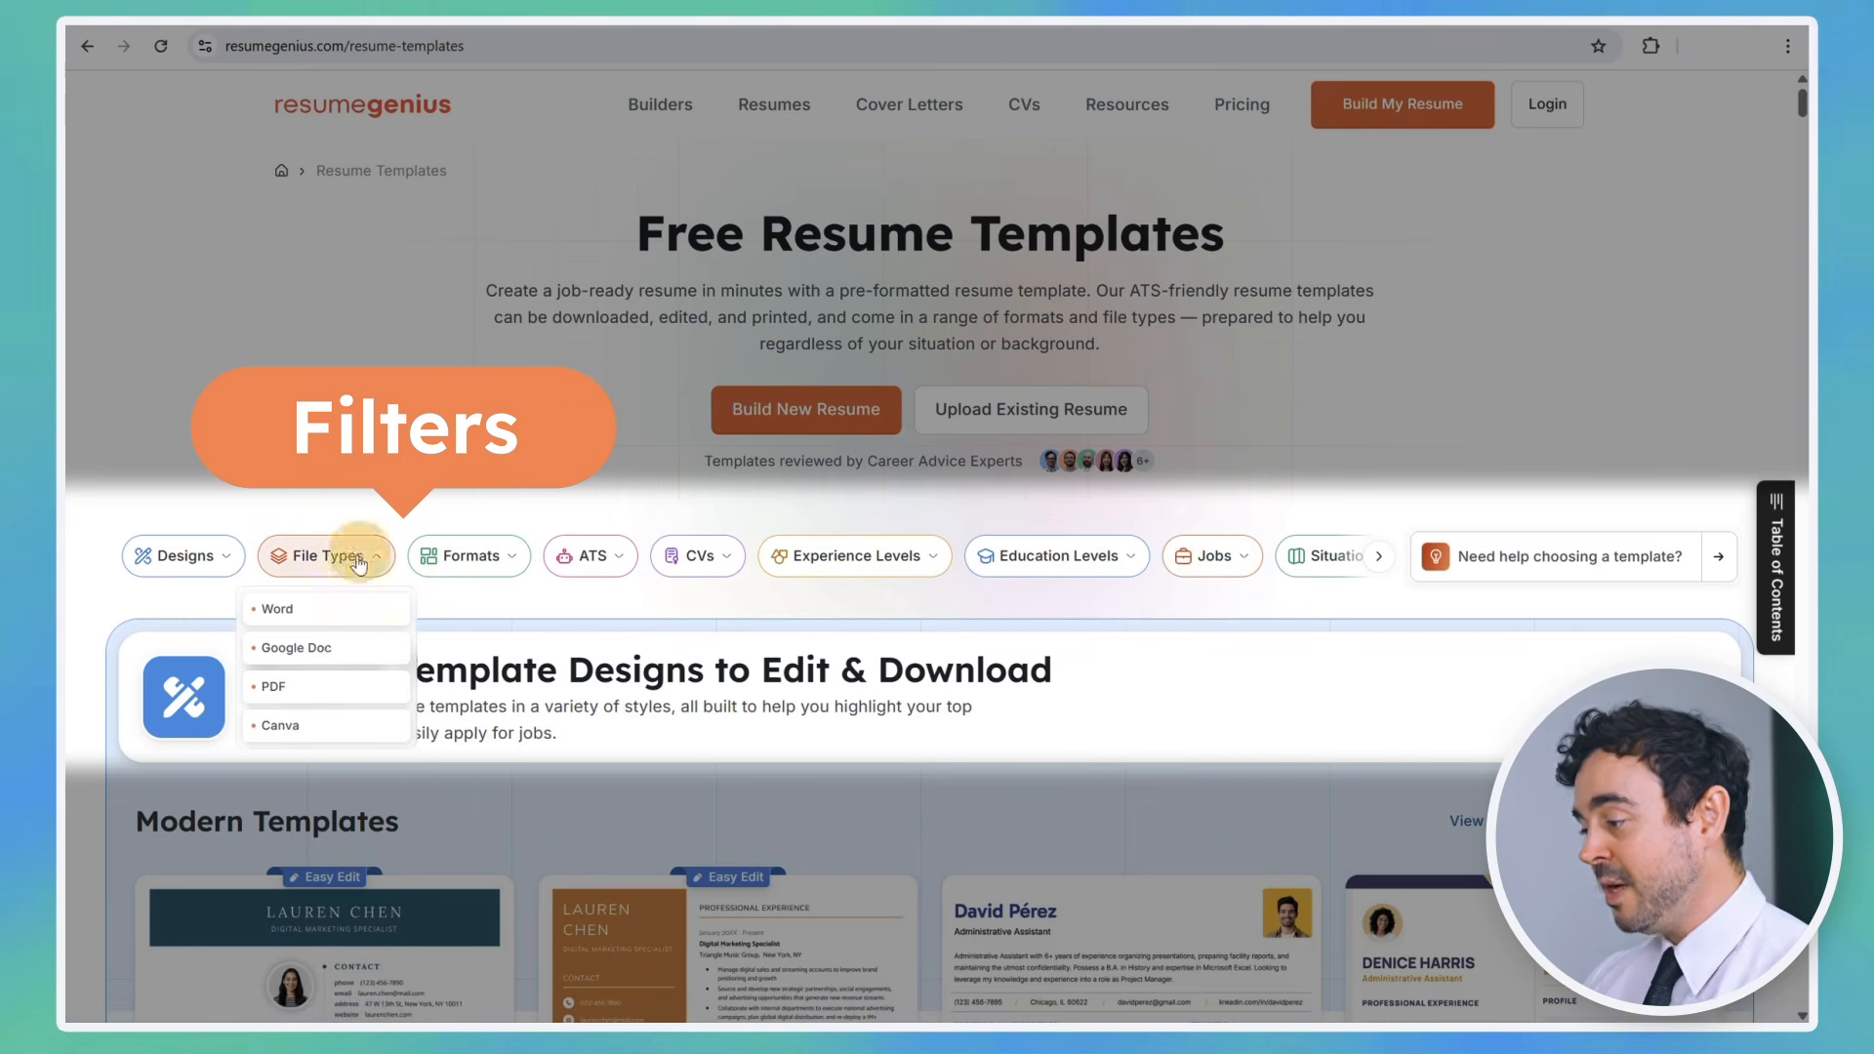
click(356, 557)
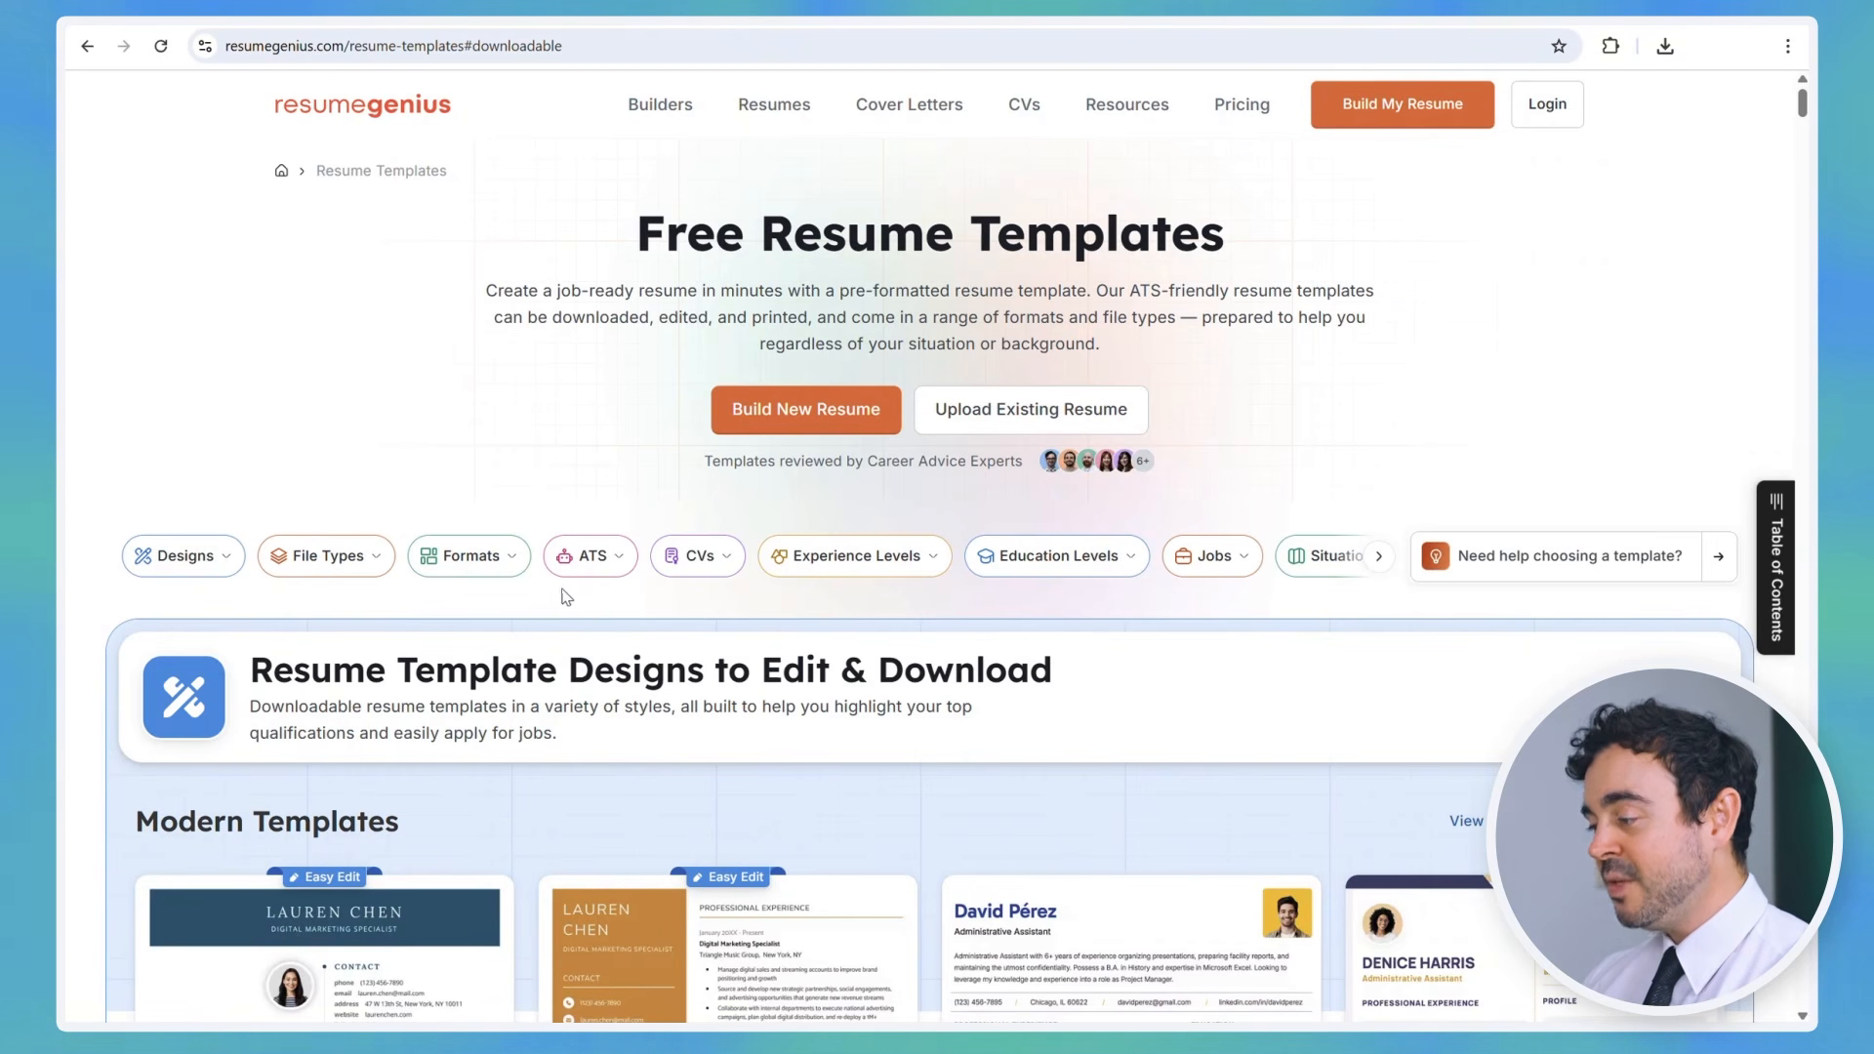
click(569, 608)
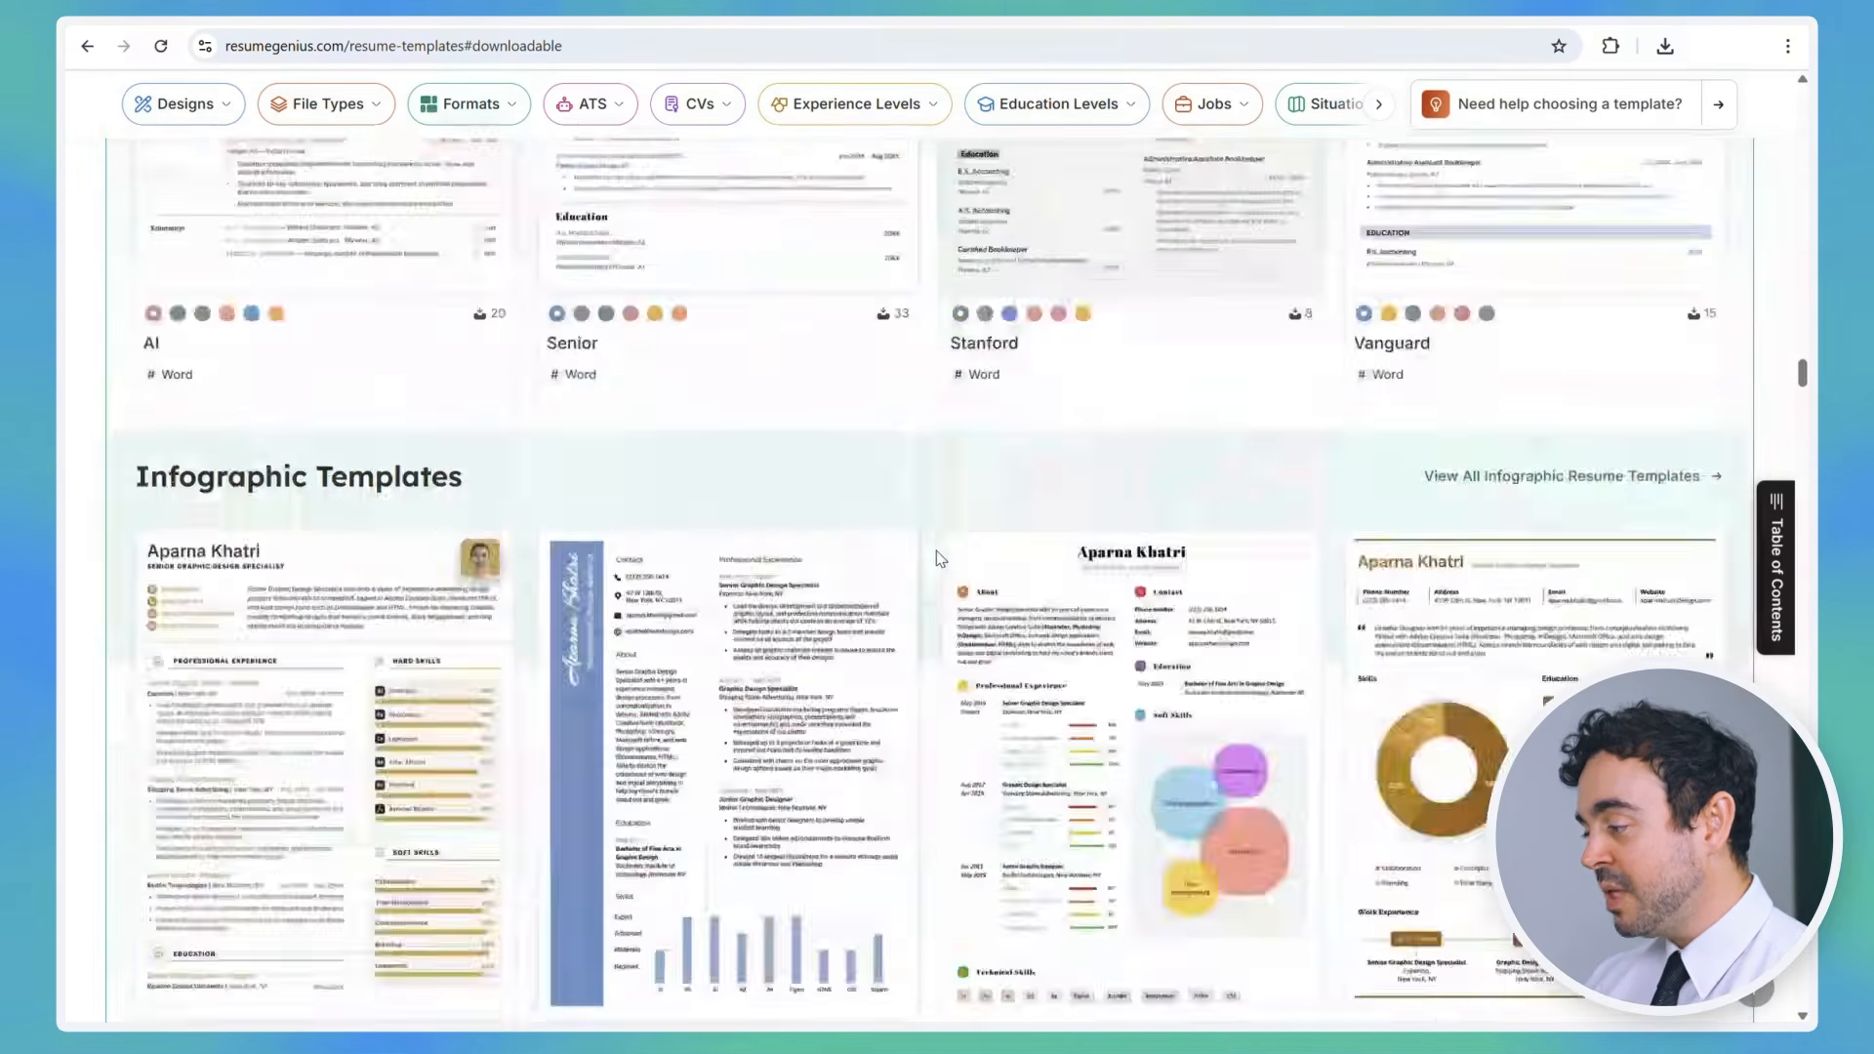
Step: Download the White House resume template as a Word file
scroll(934, 561, down, 7)
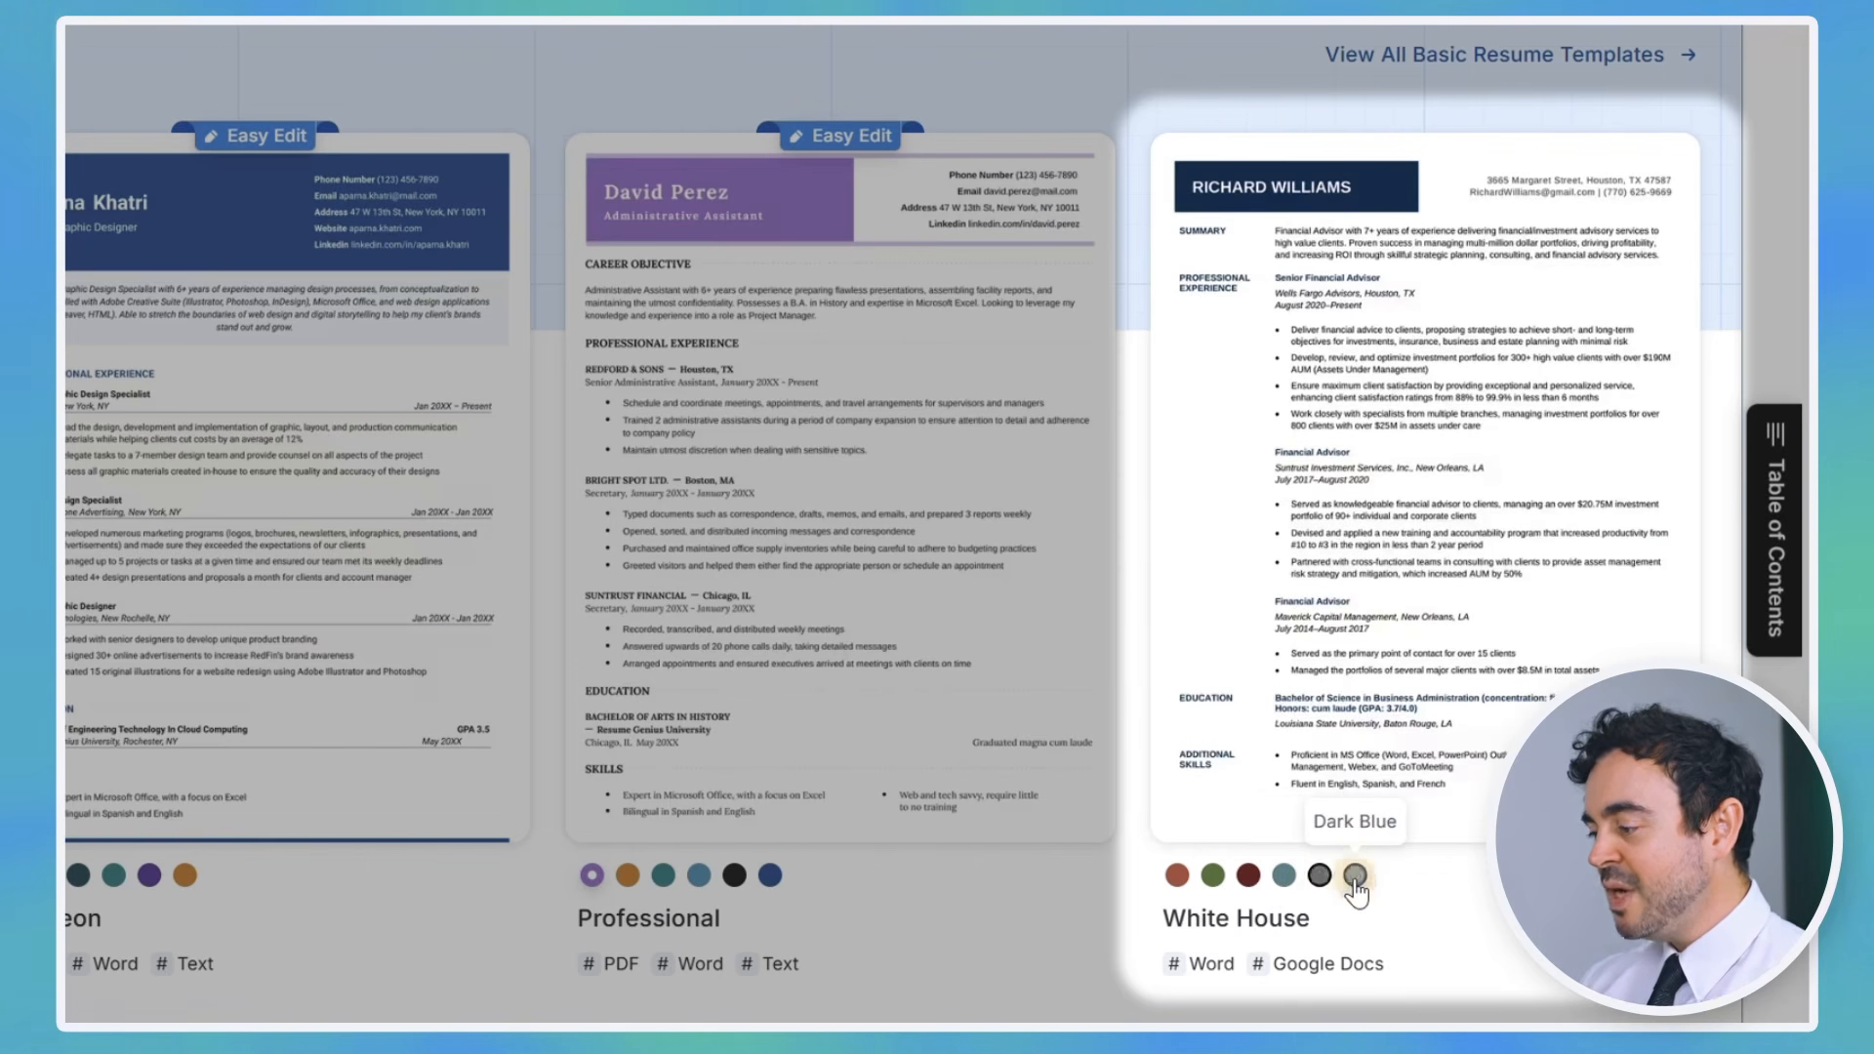
mouse_move(1611, 813)
click(1663, 799)
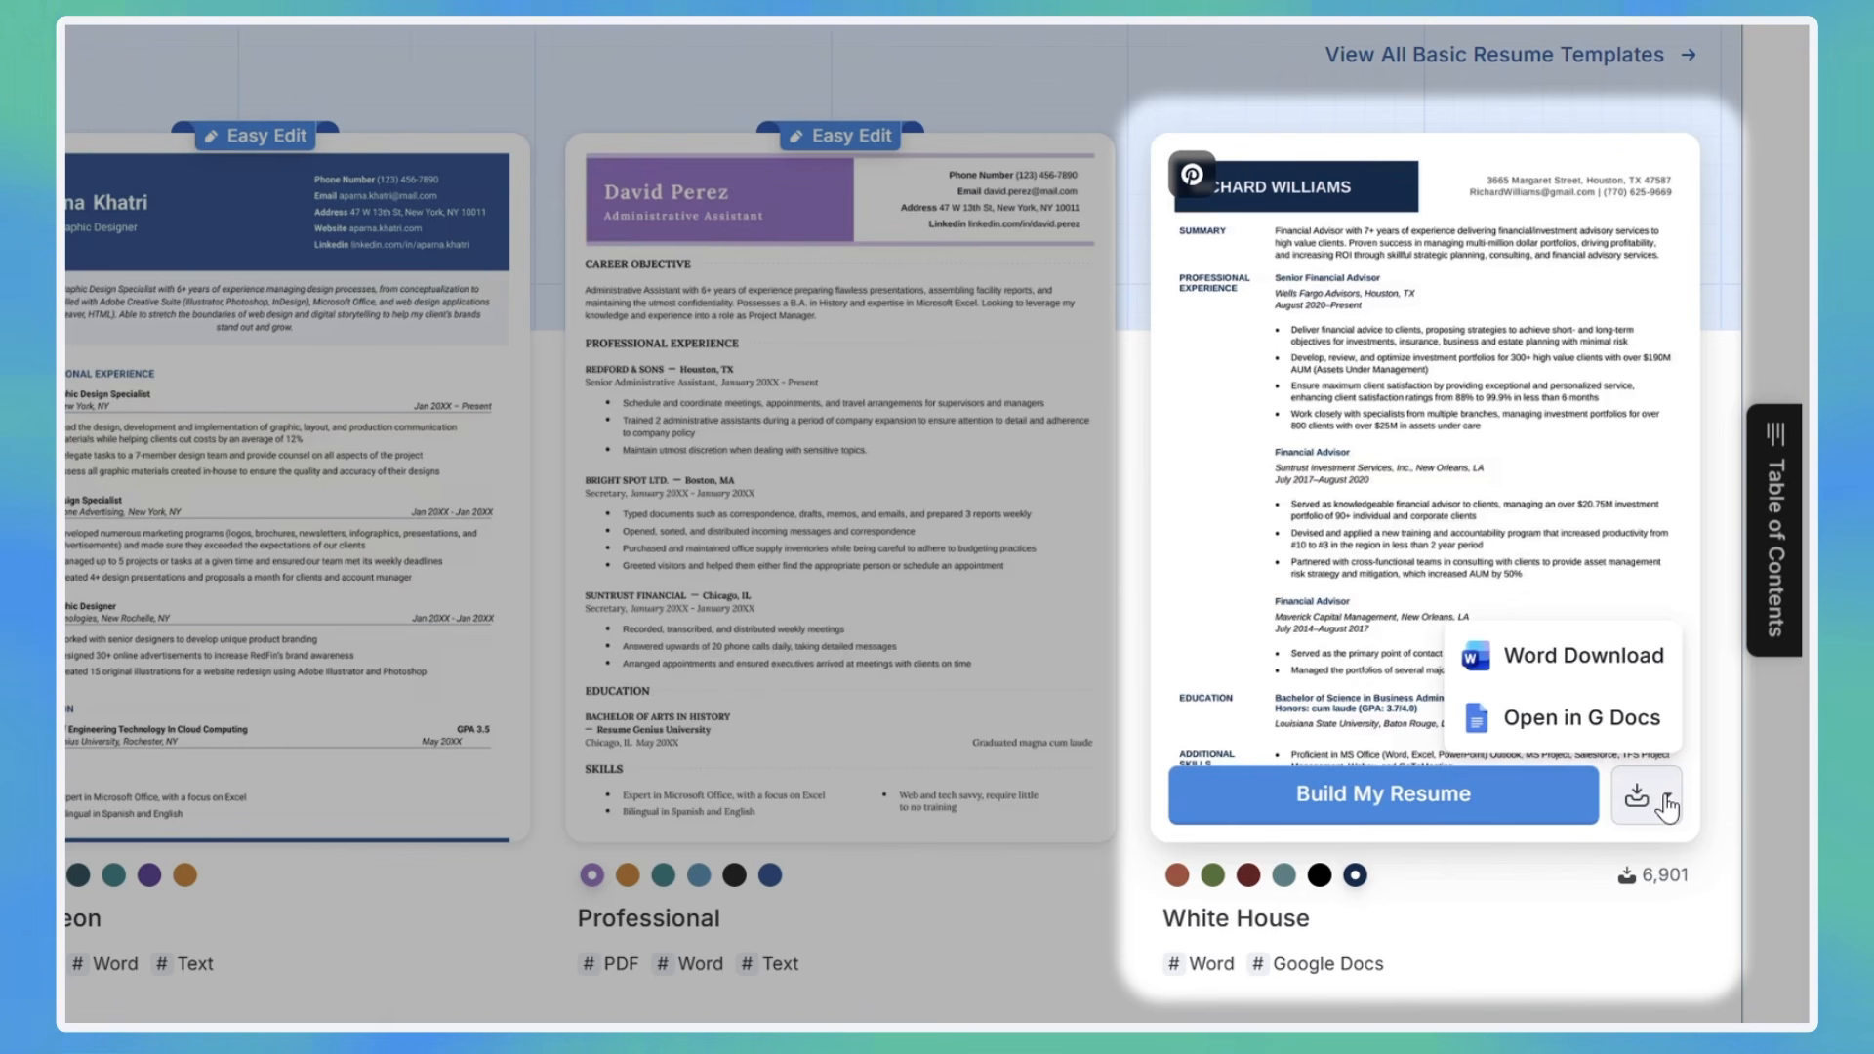
click(1610, 683)
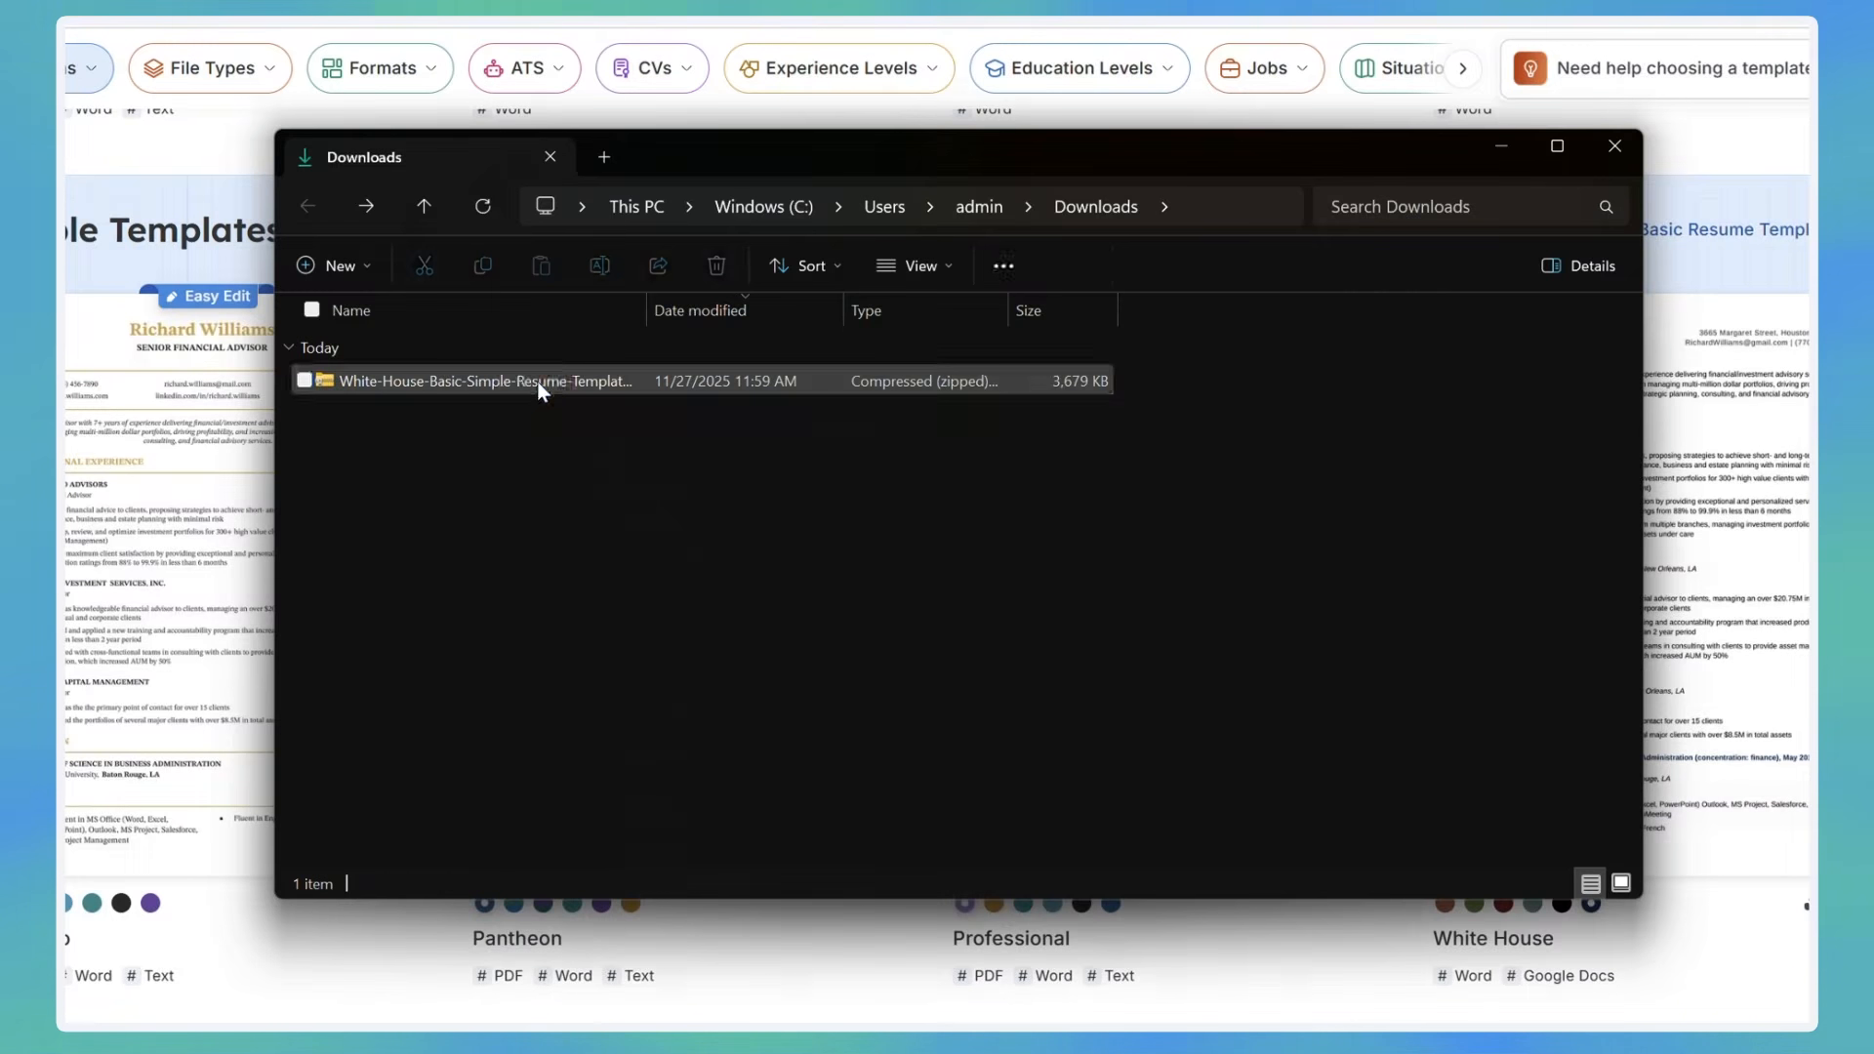
Step: Start extracting the downloaded White House zip in the Downloads folder
right_click(538, 391)
click(657, 713)
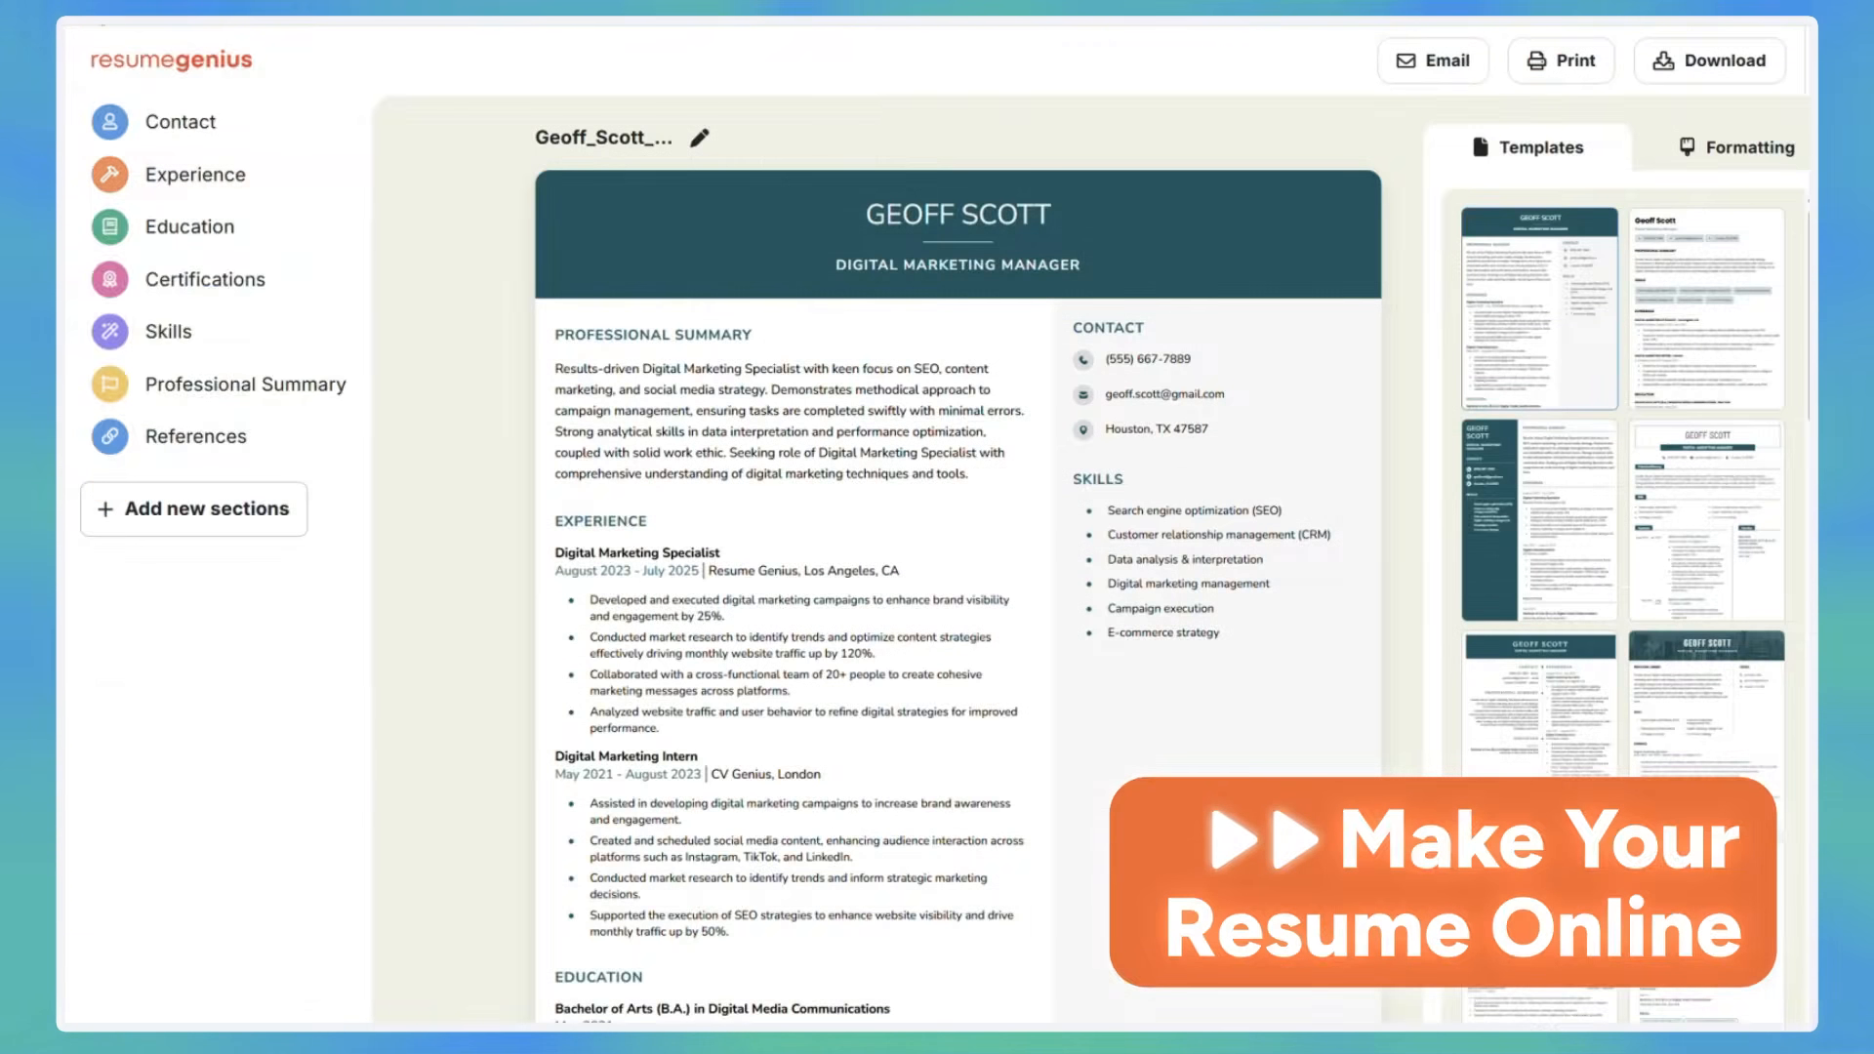
click(1709, 80)
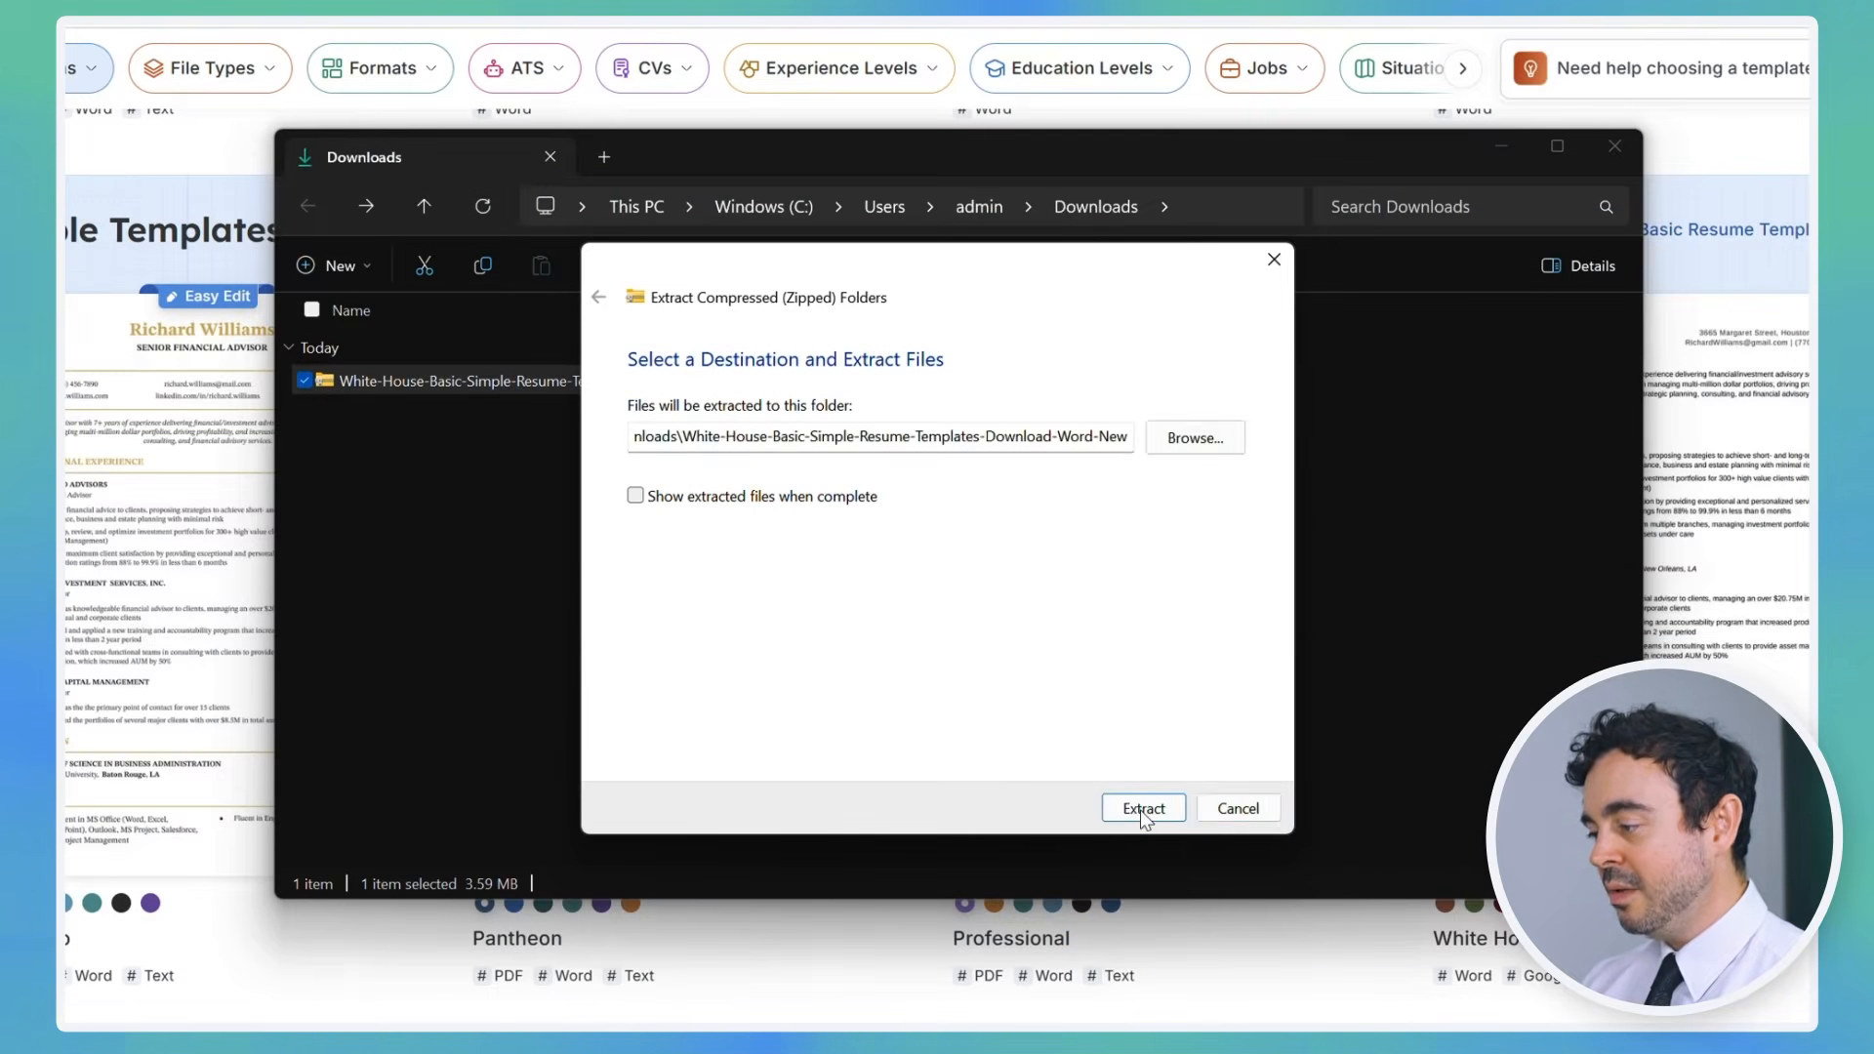
click(1142, 808)
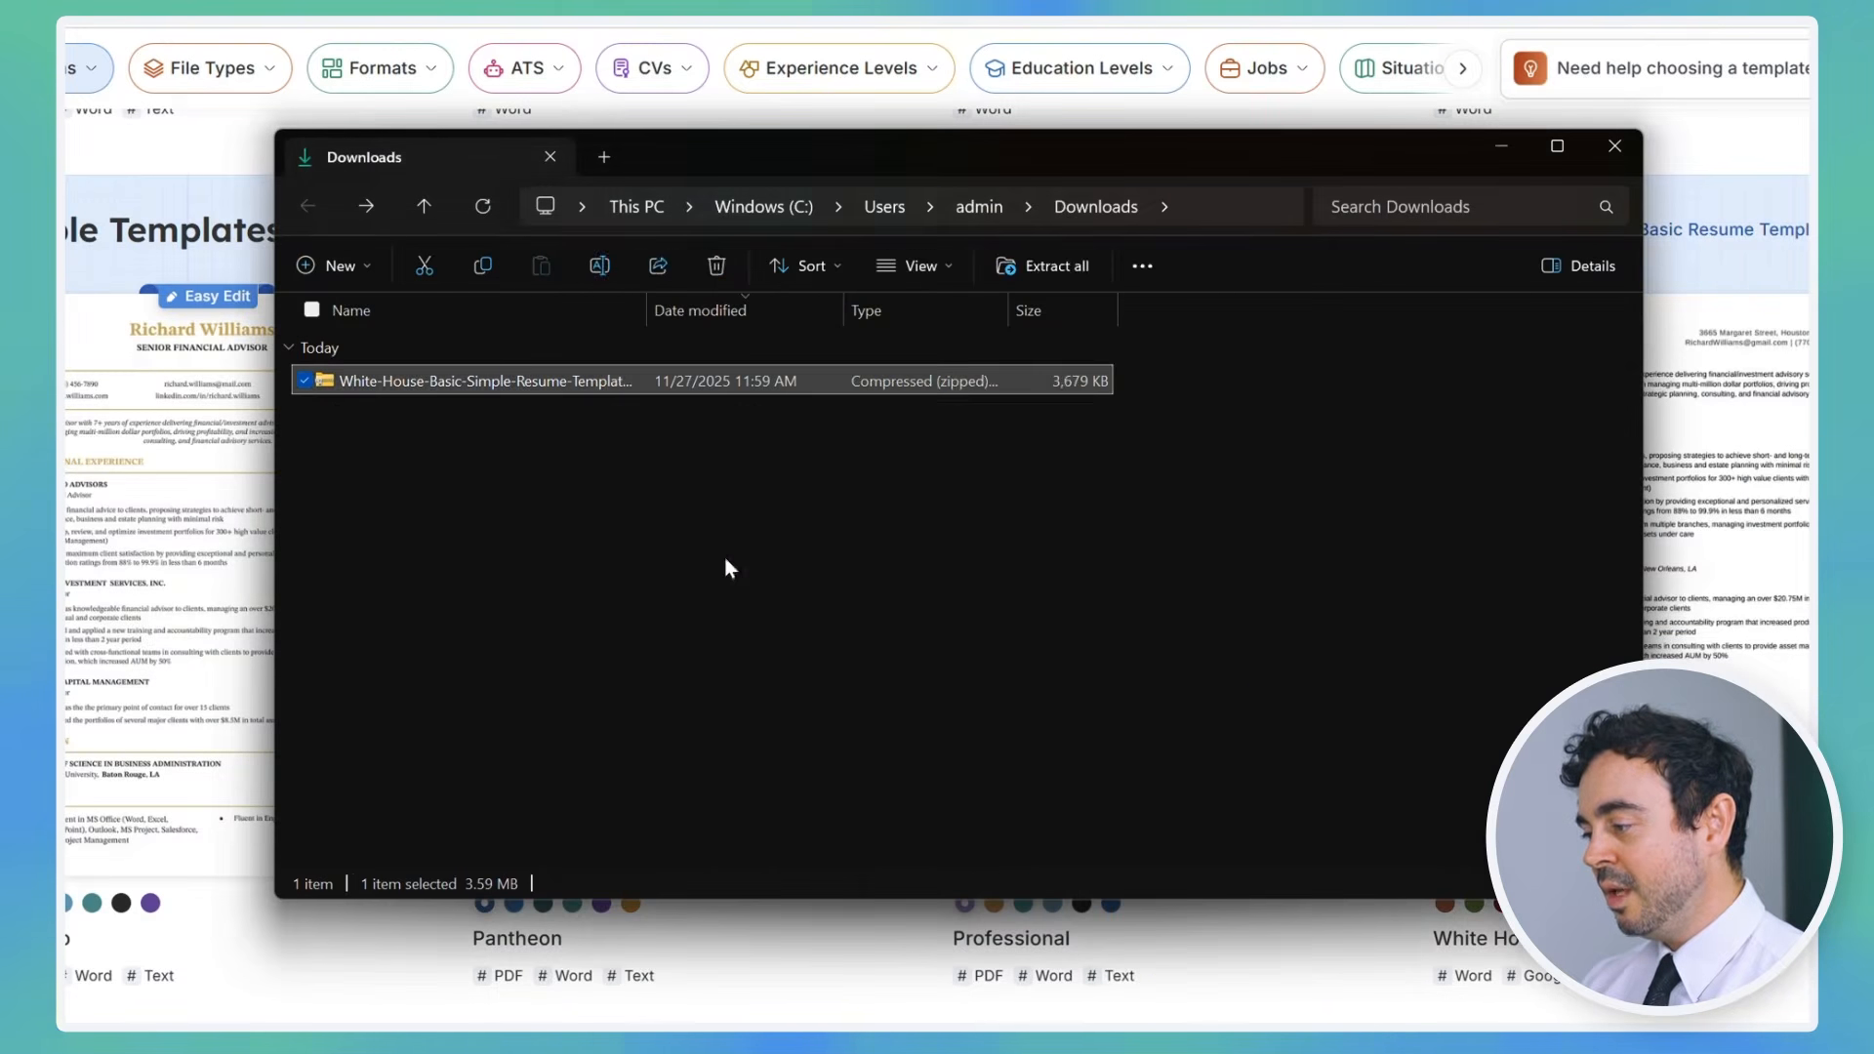
Step: Install all eight Arimo fonts from the extracted template's Arimo > static folder
double_click(541, 418)
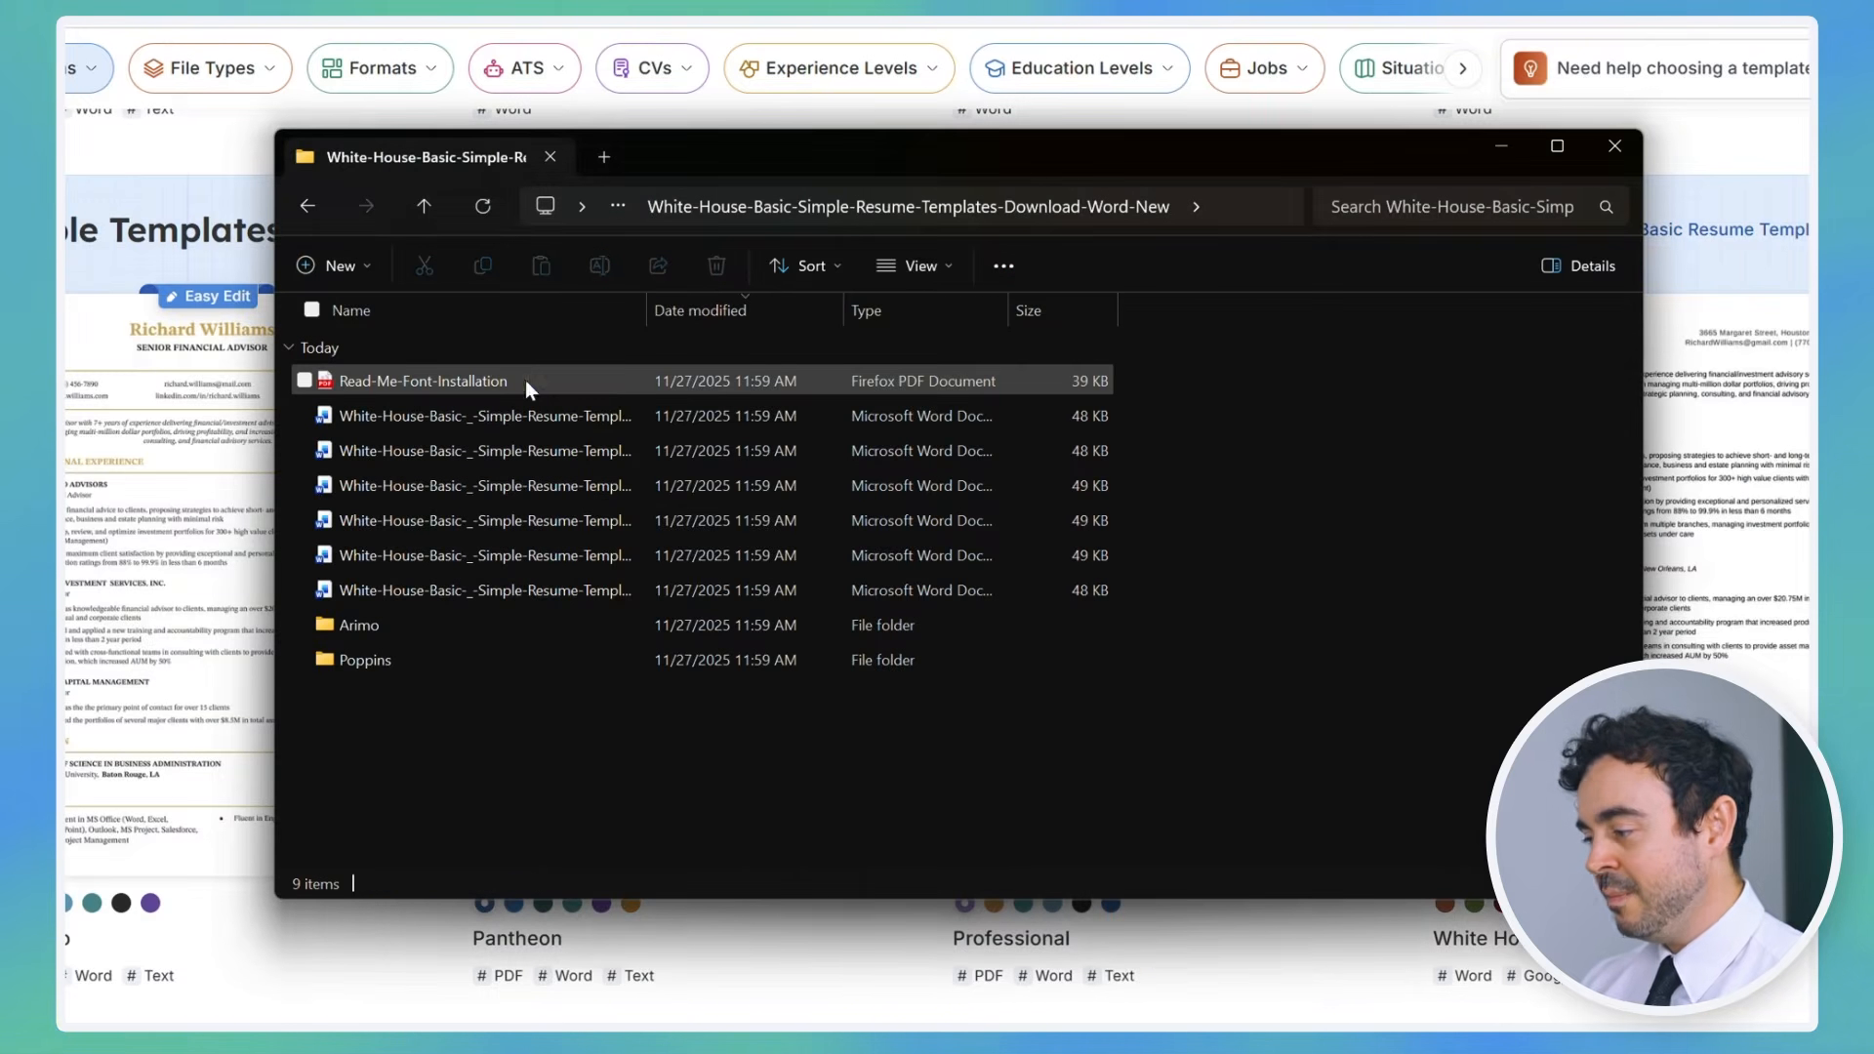
double_click(384, 625)
double_click(355, 520)
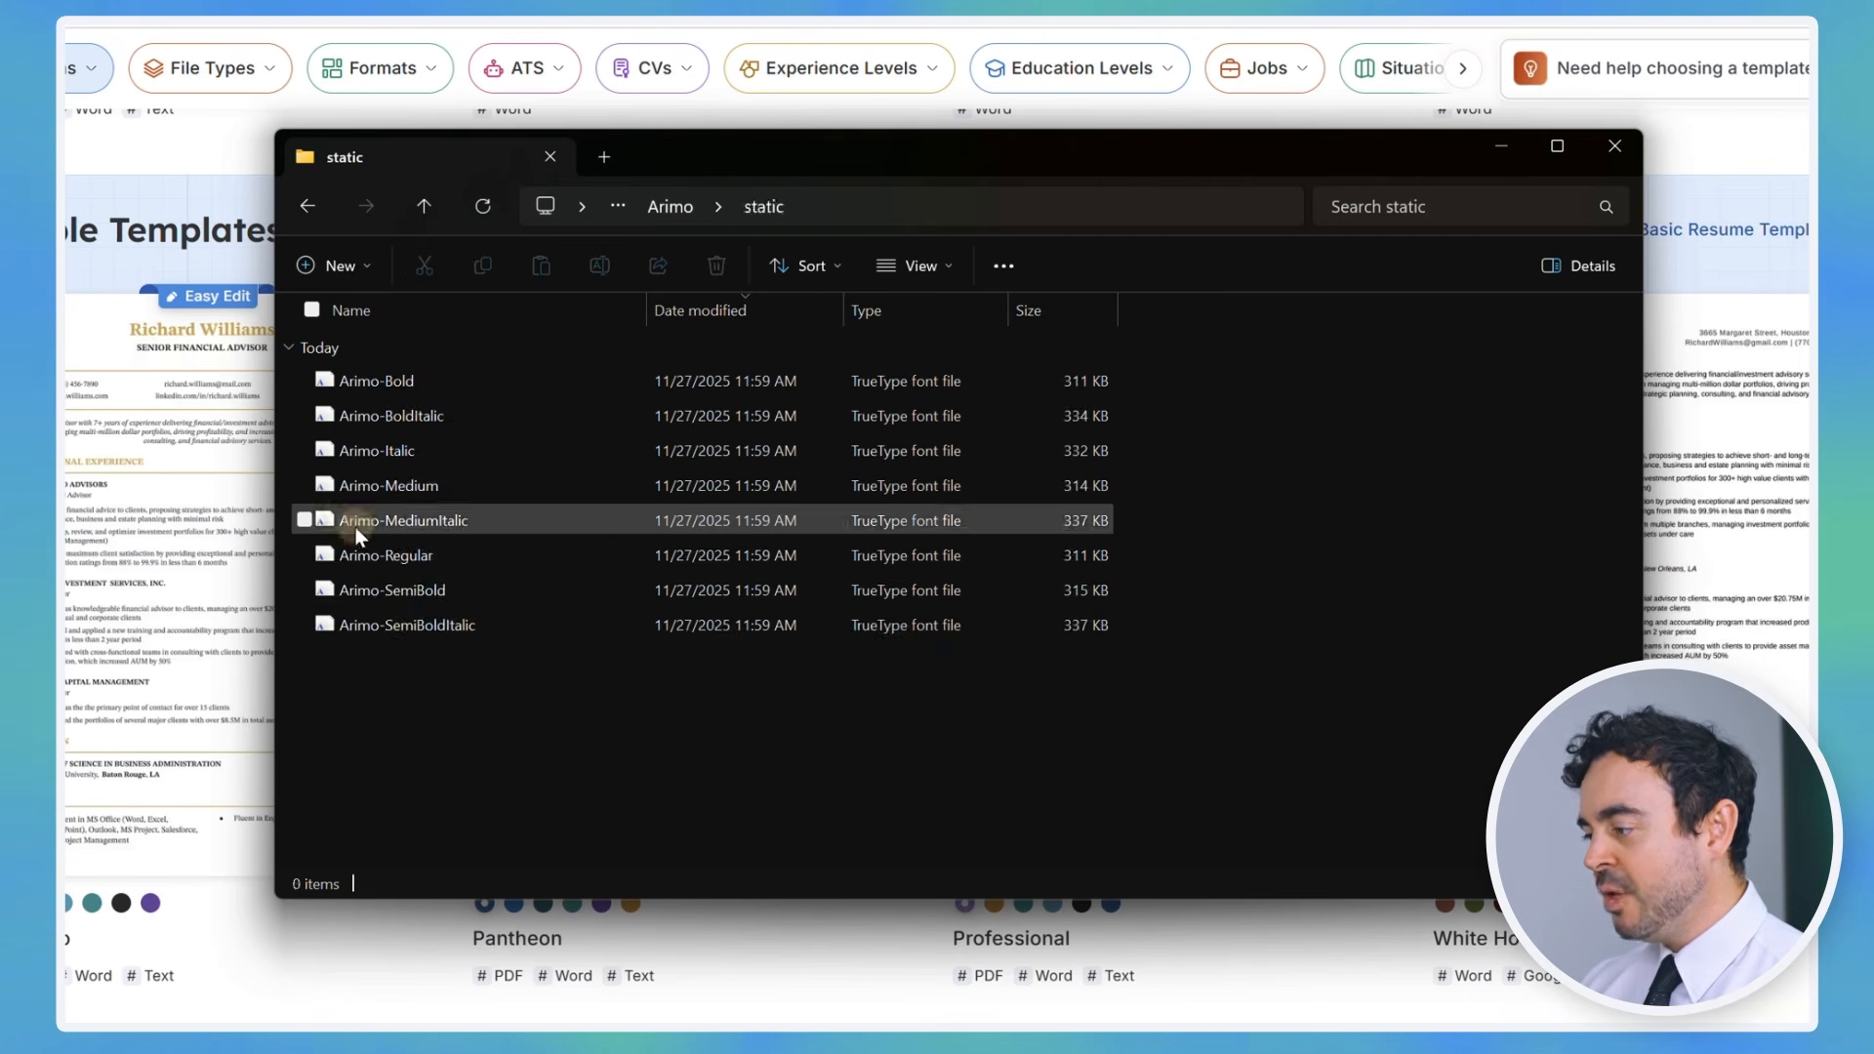
drag(348, 656, 386, 388)
right_click(386, 383)
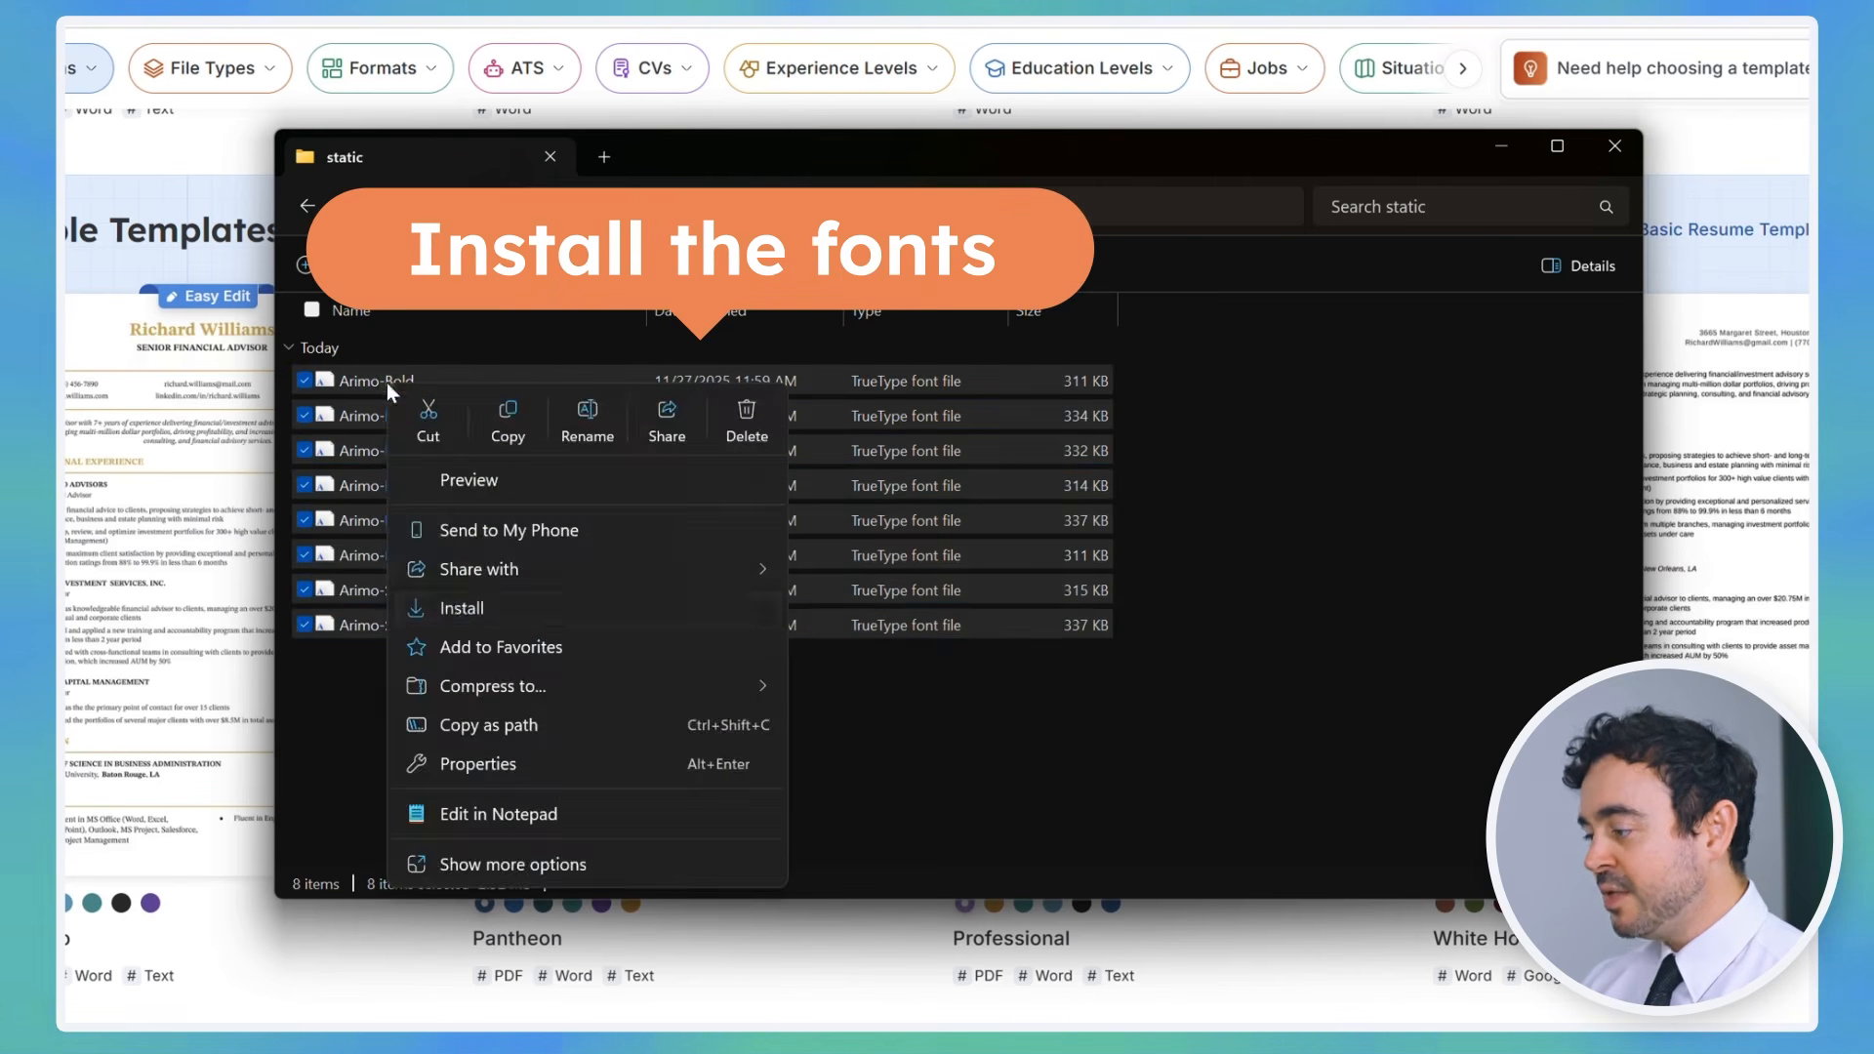
click(454, 608)
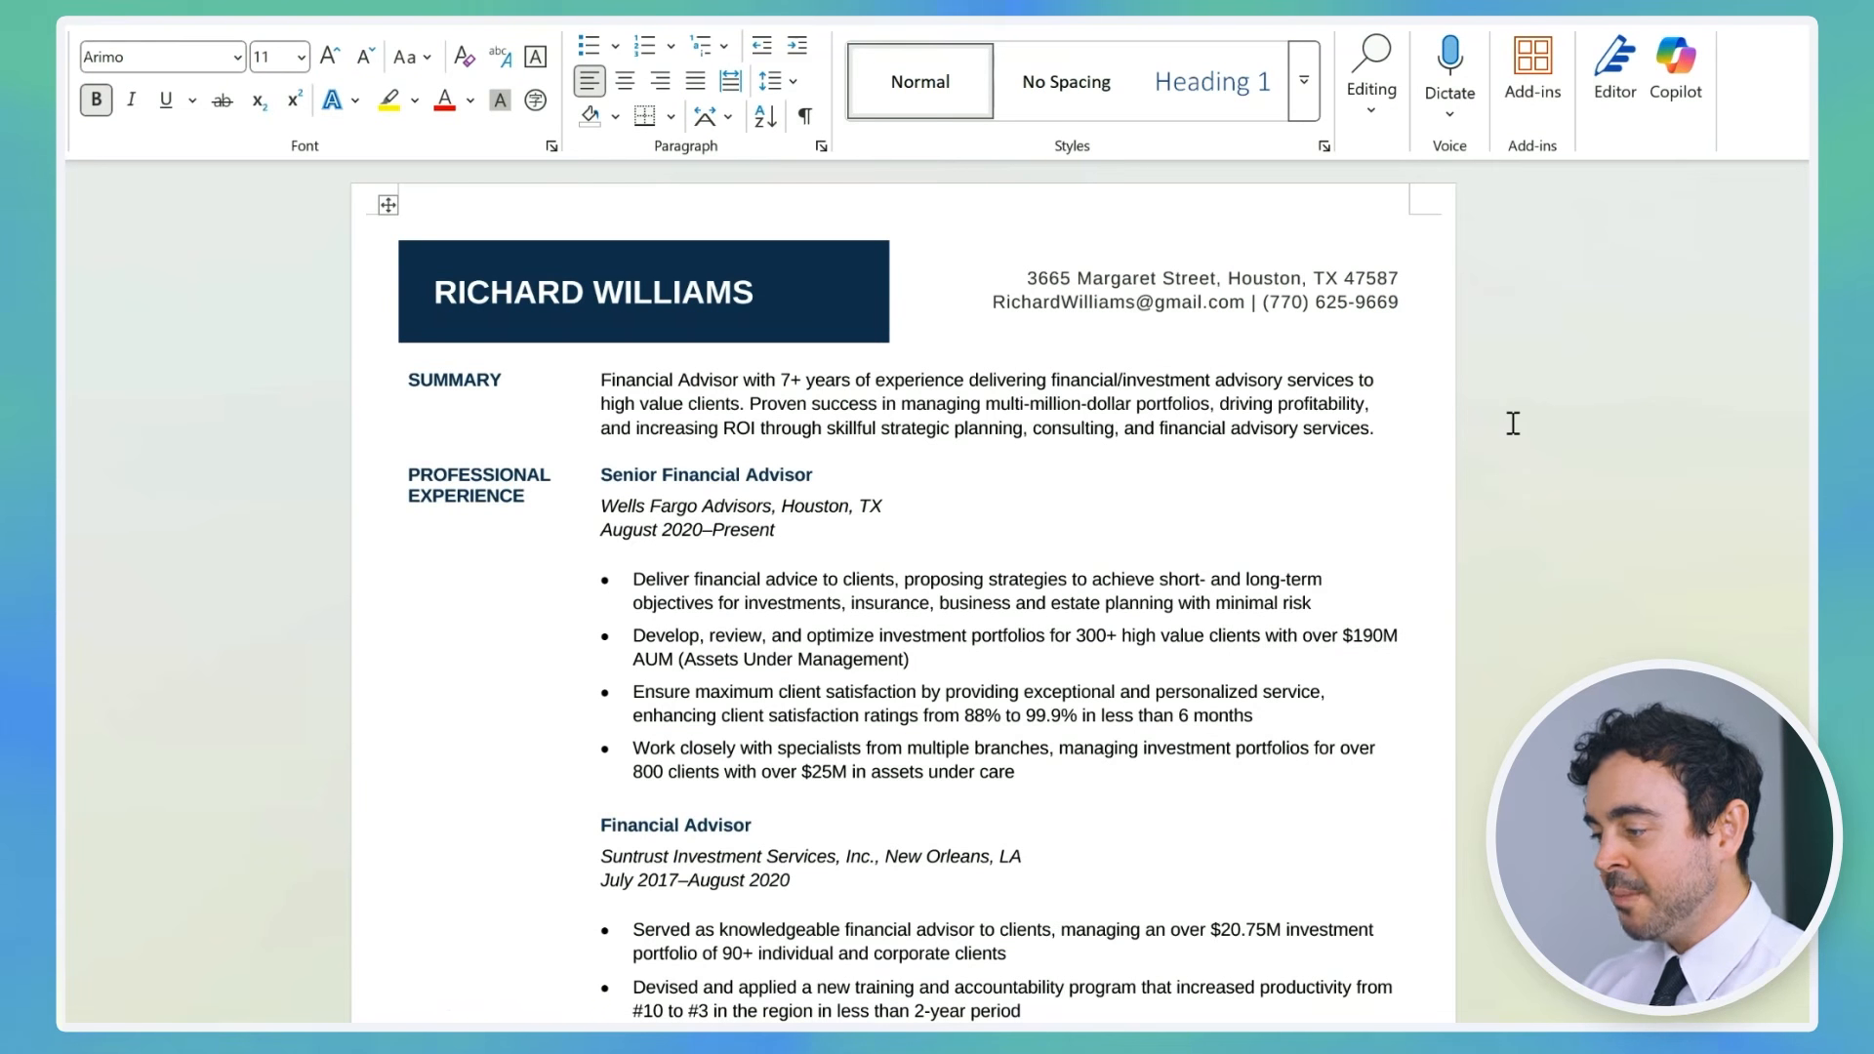
scroll(1513, 423, down, 15)
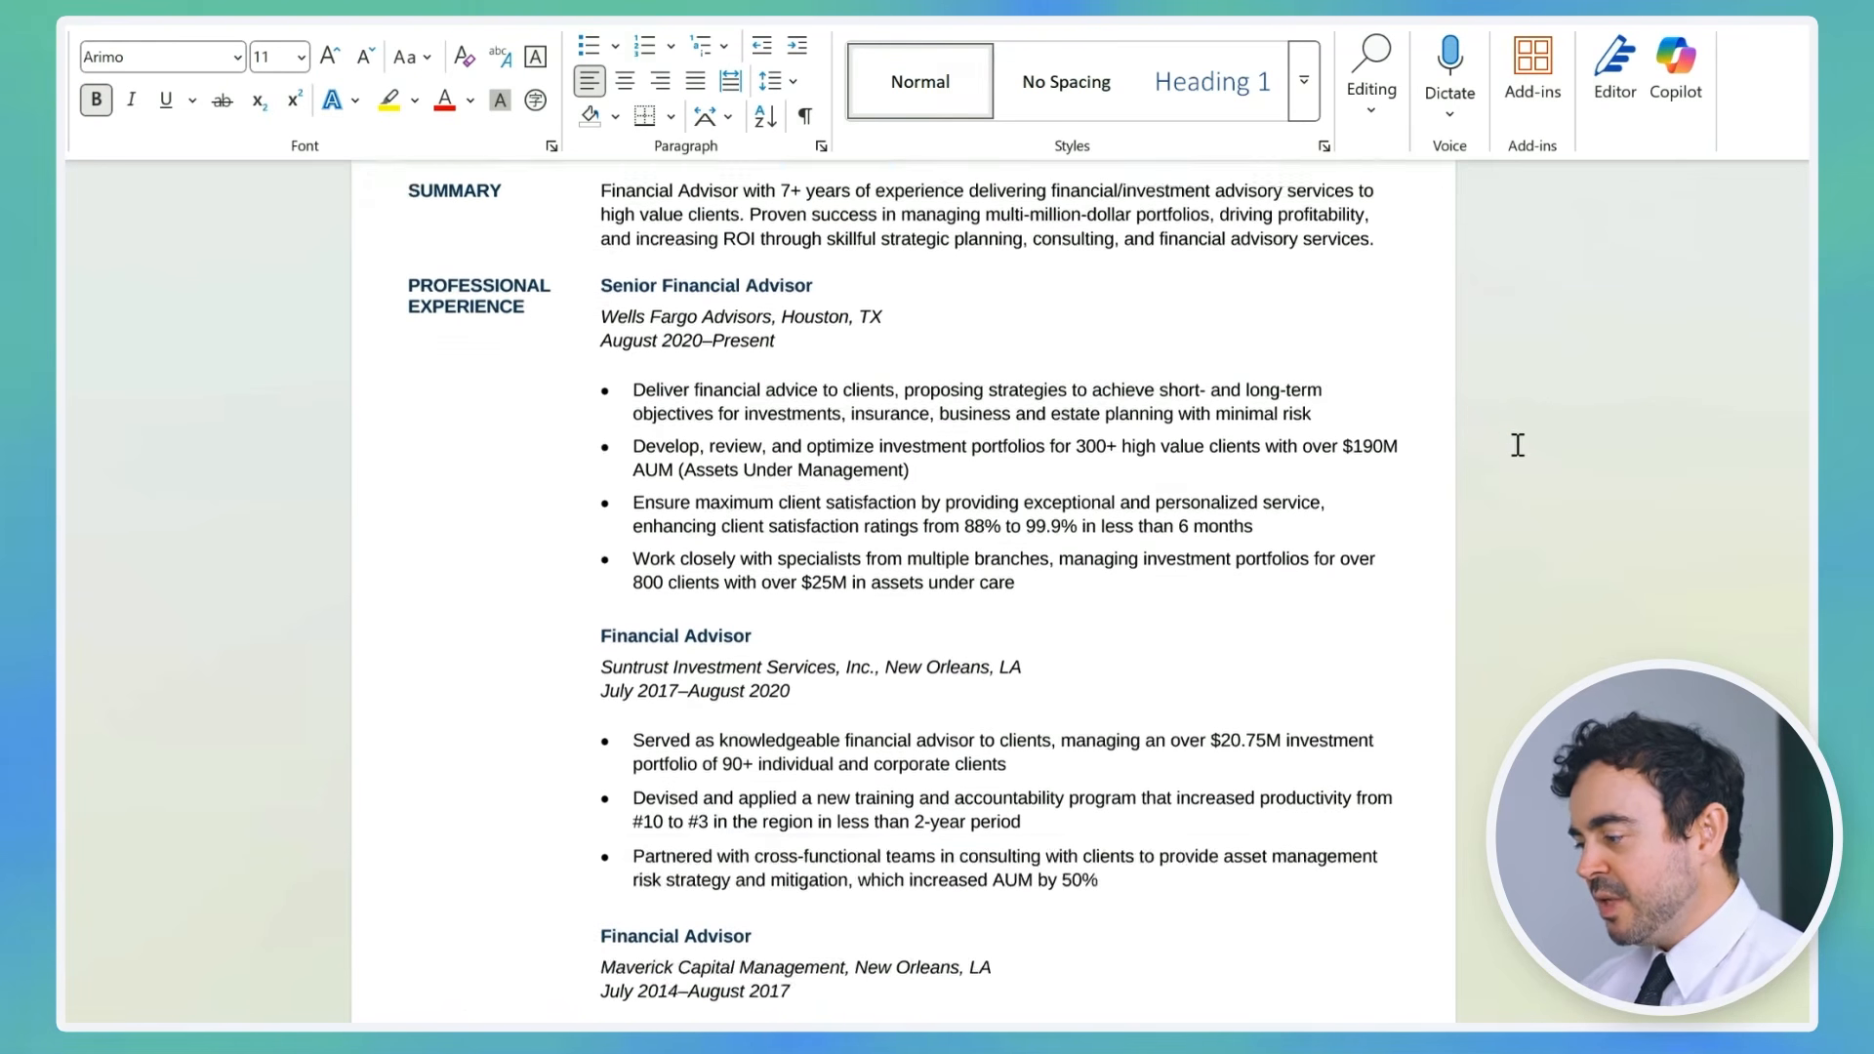
scroll(1515, 472, up, 1)
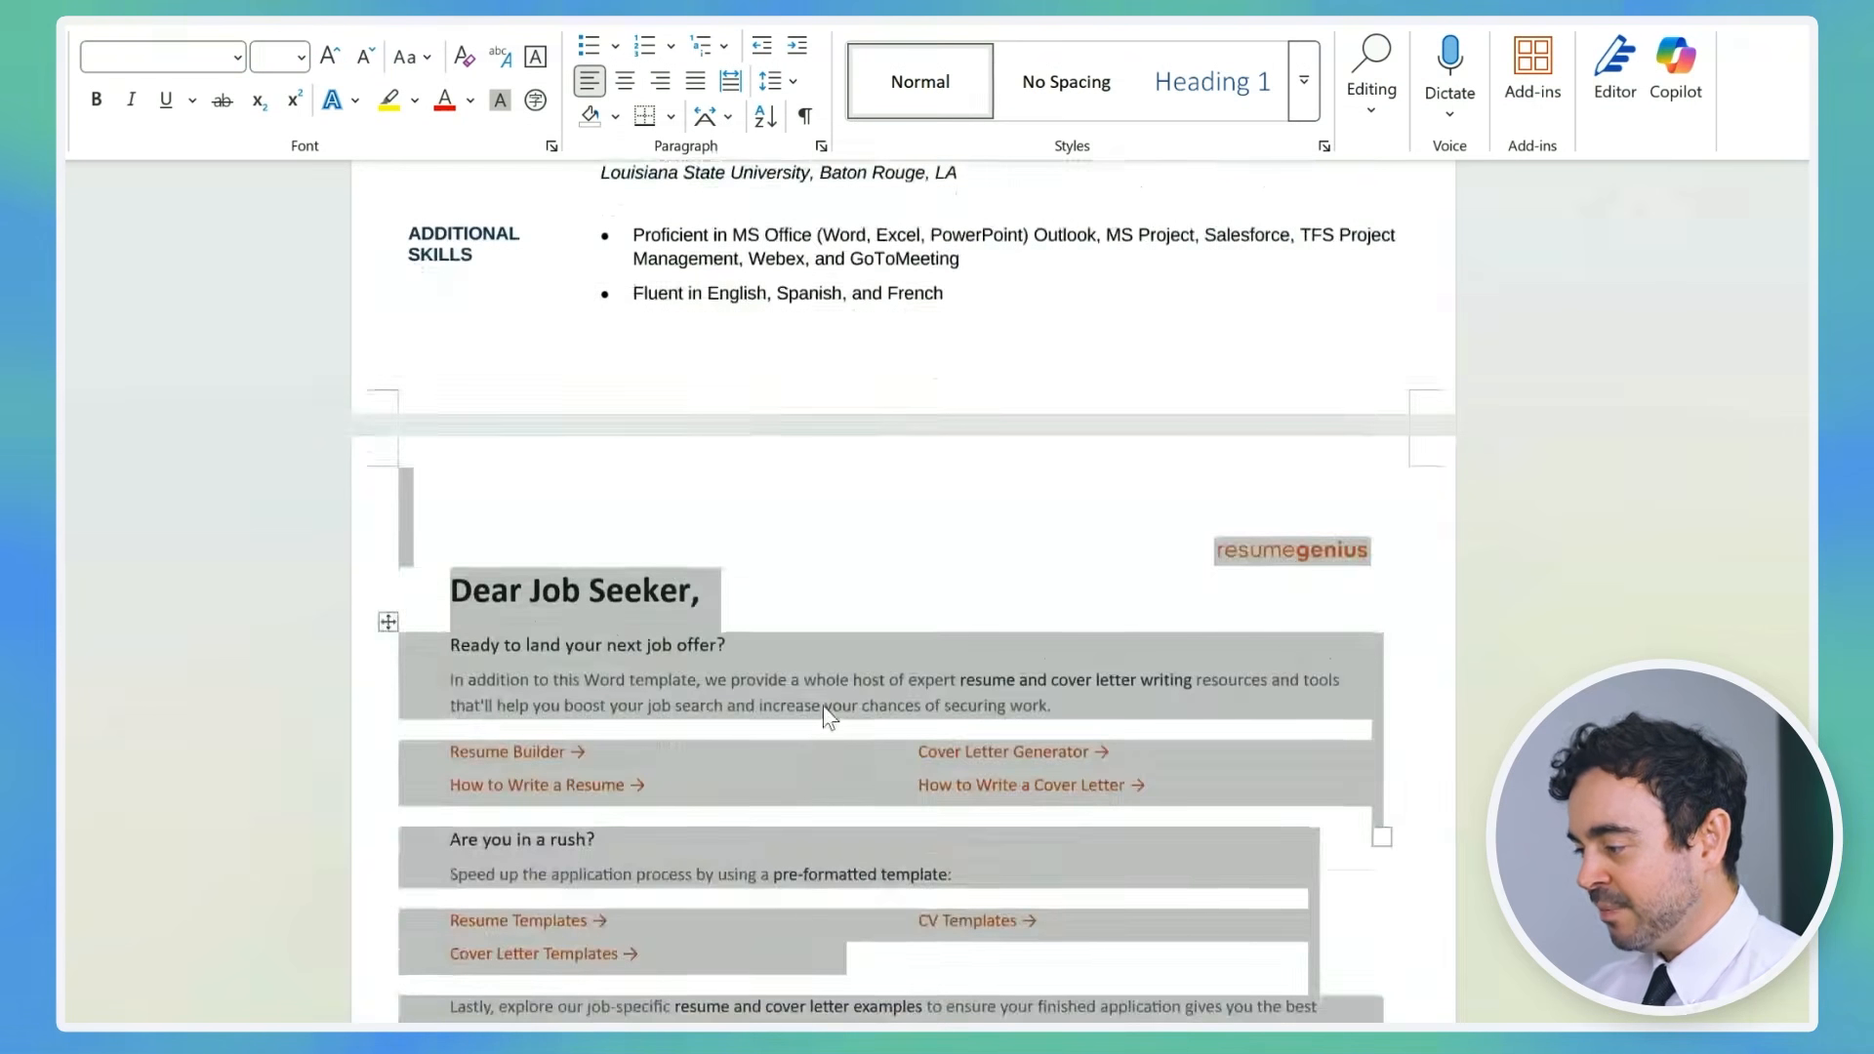
scroll(823, 706, up, 10)
scroll(978, 663, up, 3)
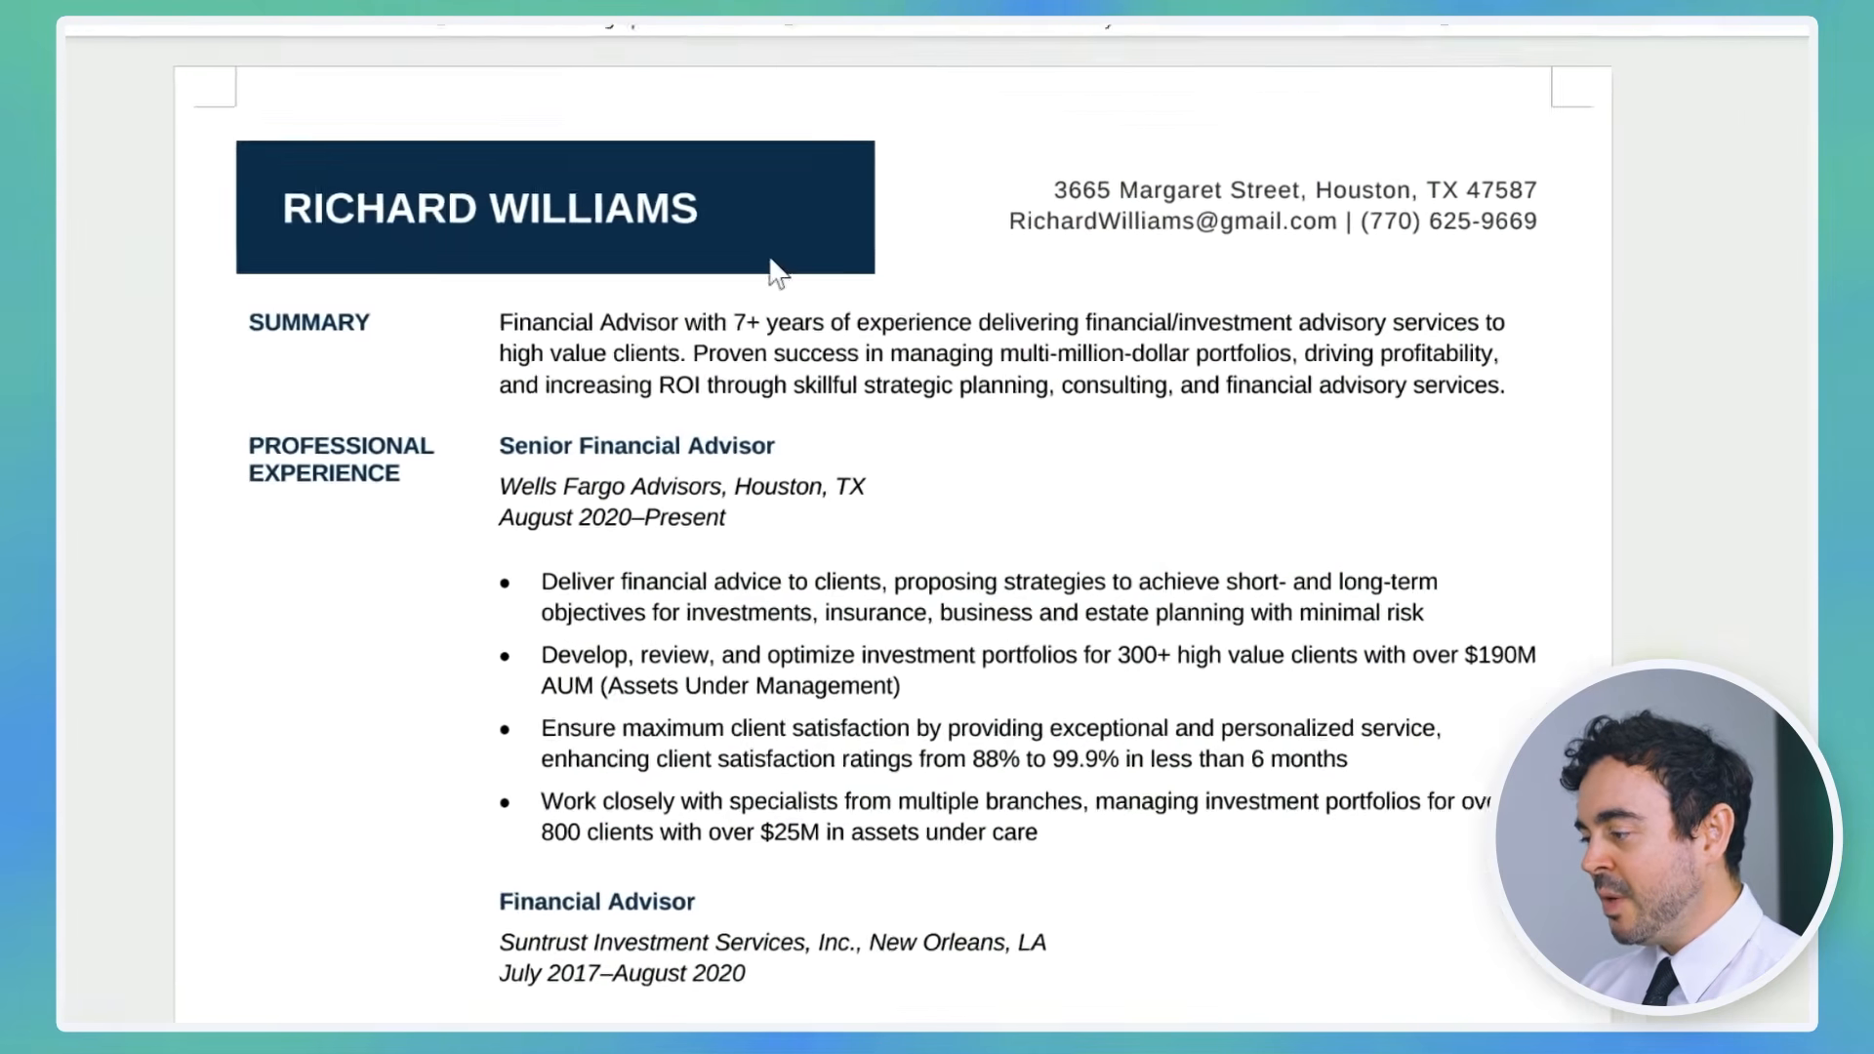
Step: Replace the header's placeholder name, email and phone number with the candidate's details
click(751, 289)
key(BackSpace)
key(BackSpace)
key(BackSpace)
key(BackSpace)
key(BackSpace)
key(BackSpace)
key(BackSpace)
key(BackSpace)
key(BackSpace)
key(BackSpace)
key(BackSpace)
key(BackSpace)
key(BackSpace)
key(BackSpace)
key(BackSpace)
key(BackSpace)
drag(1014, 203, 1209, 207)
text(geoff.s)
drag(1395, 203, 1569, 205)
text(555) 667-7889)
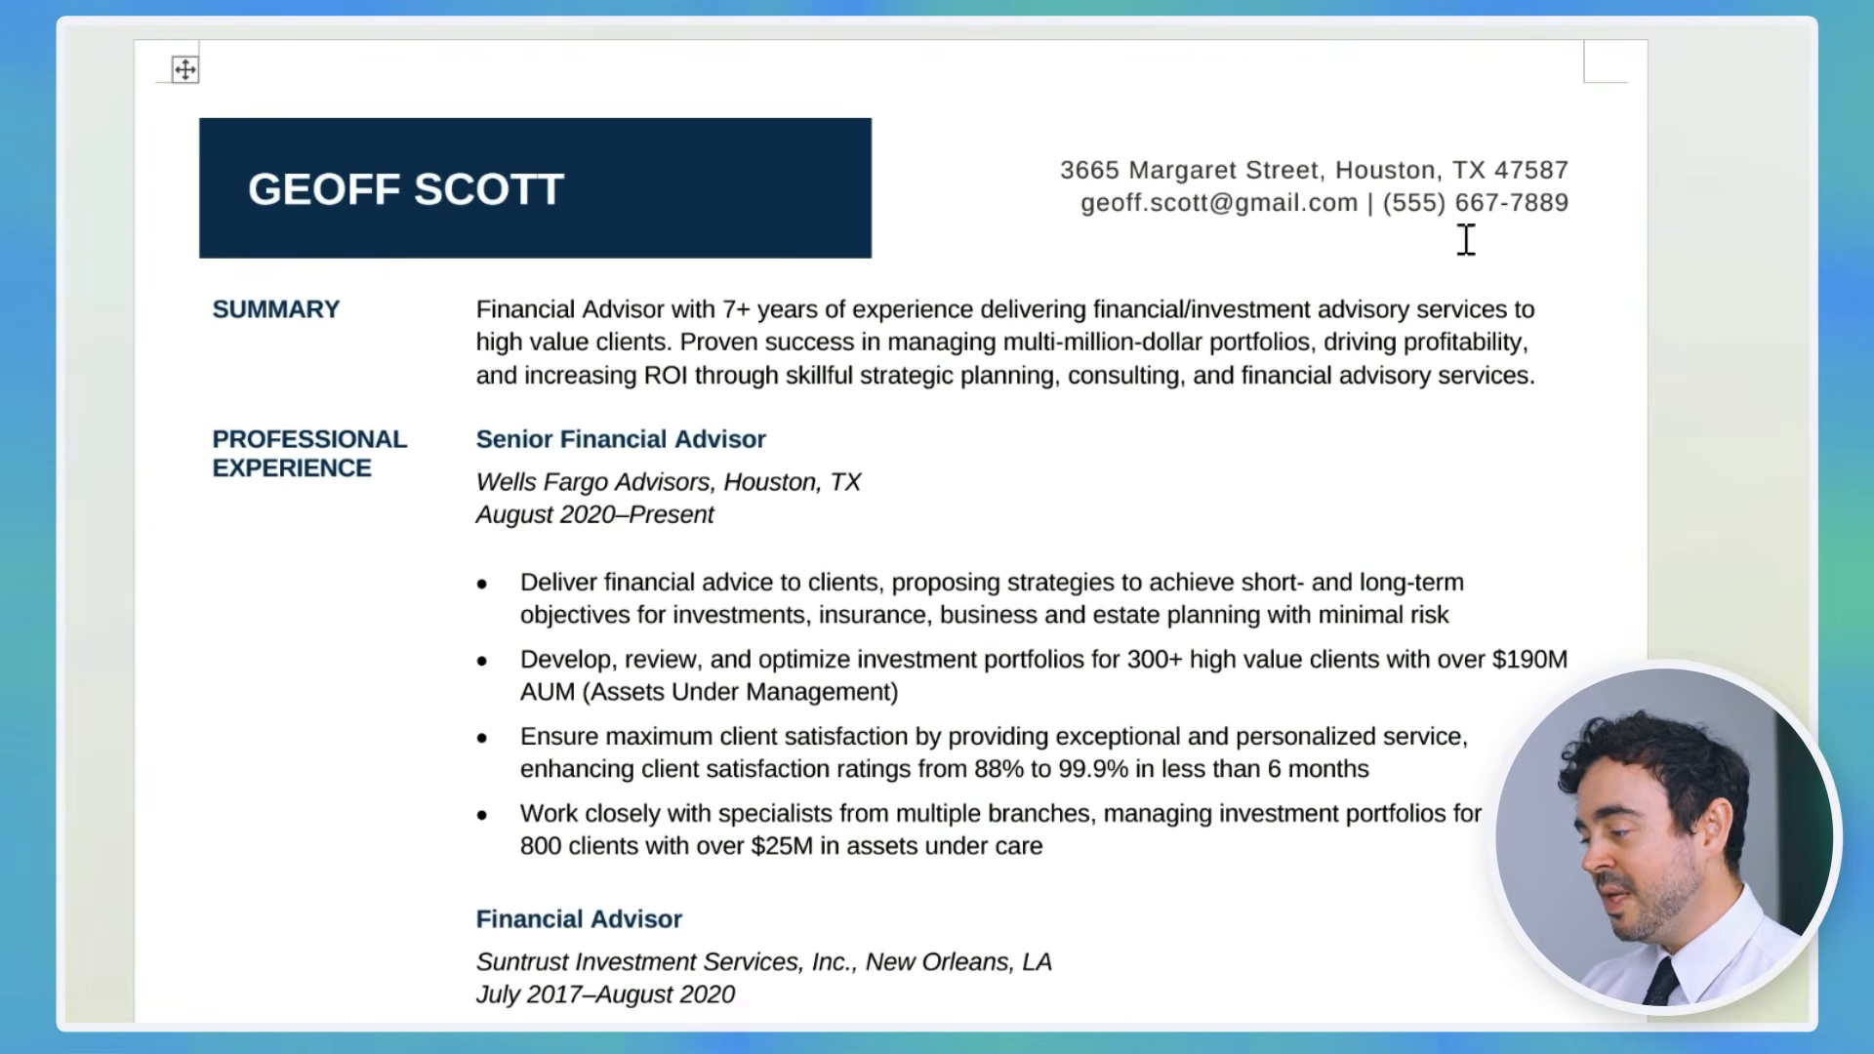
Step: Remove the street part of the address line and revise the summary wording
drag(1333, 170, 1060, 170)
key(BackSpace)
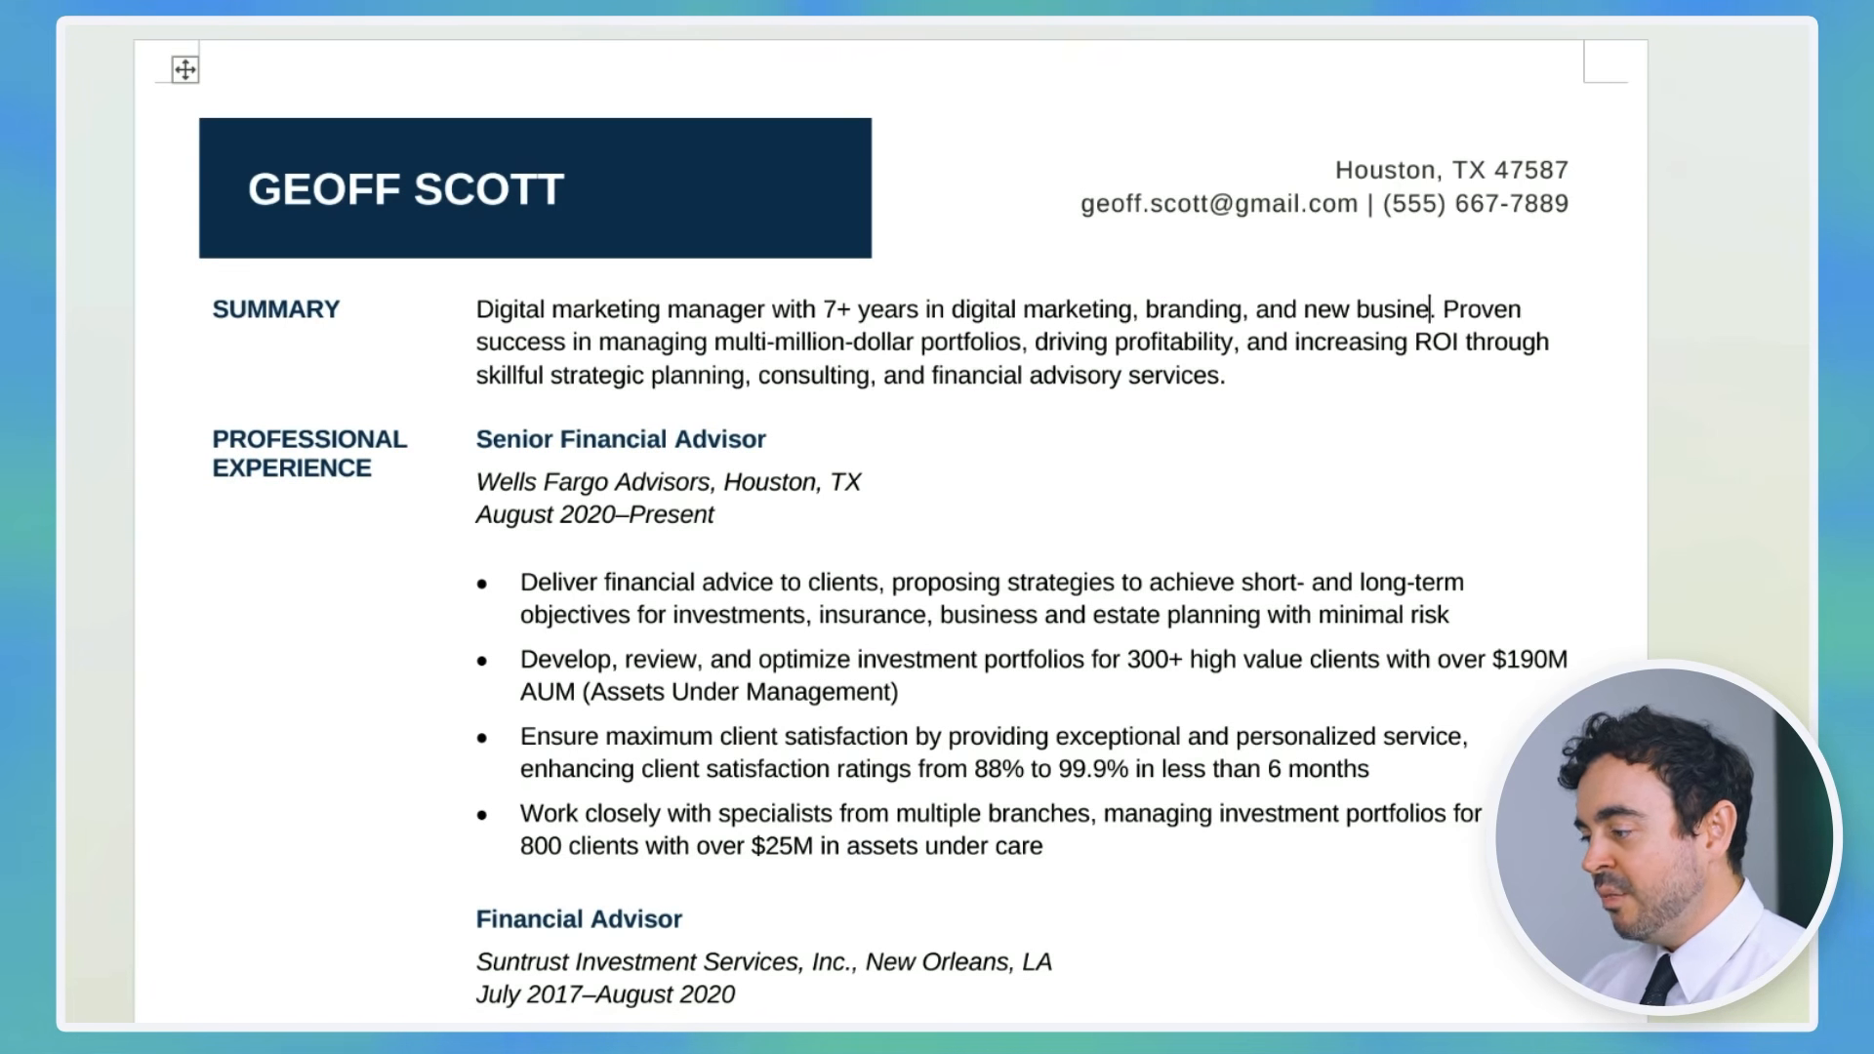
text(ss stra)
text( across)
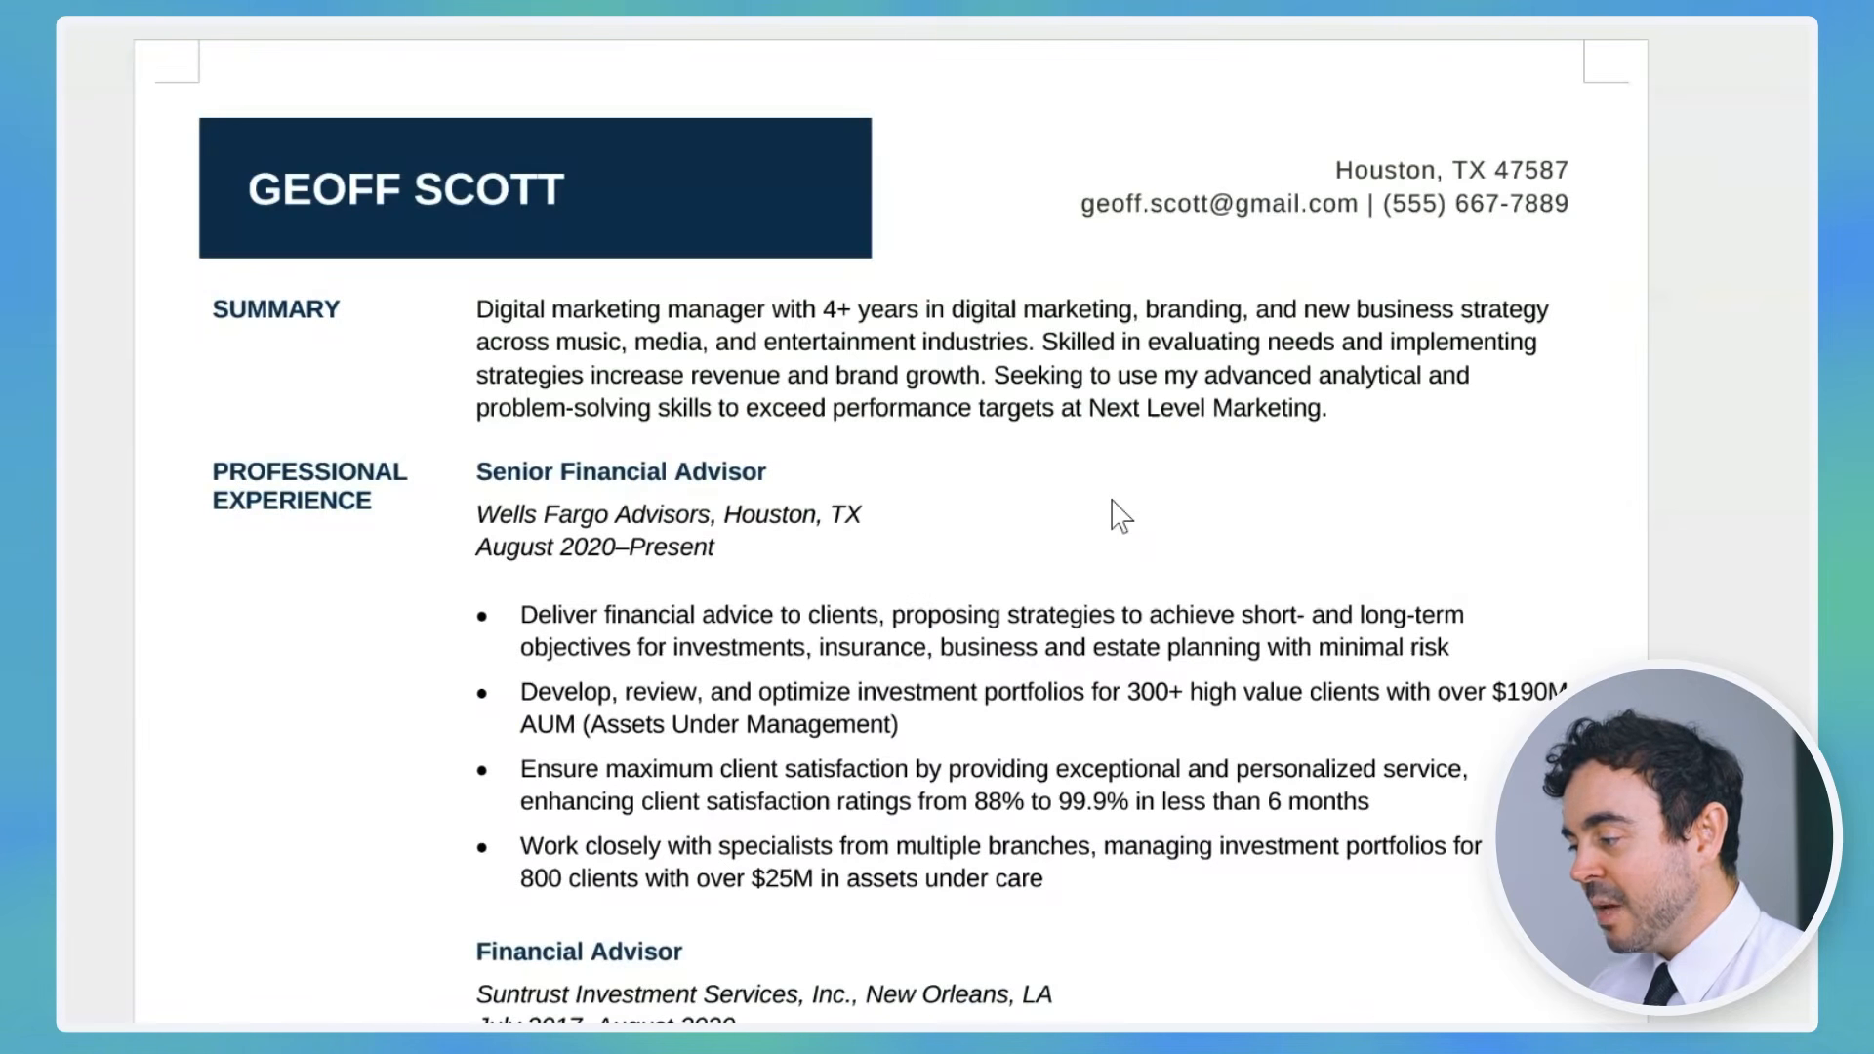
Step: Change the first job's title to Digital Marketing Specialist and employer to Resume Genius, Los Angeles
triple_click(485, 472)
text(Digital Marketing Specialist)
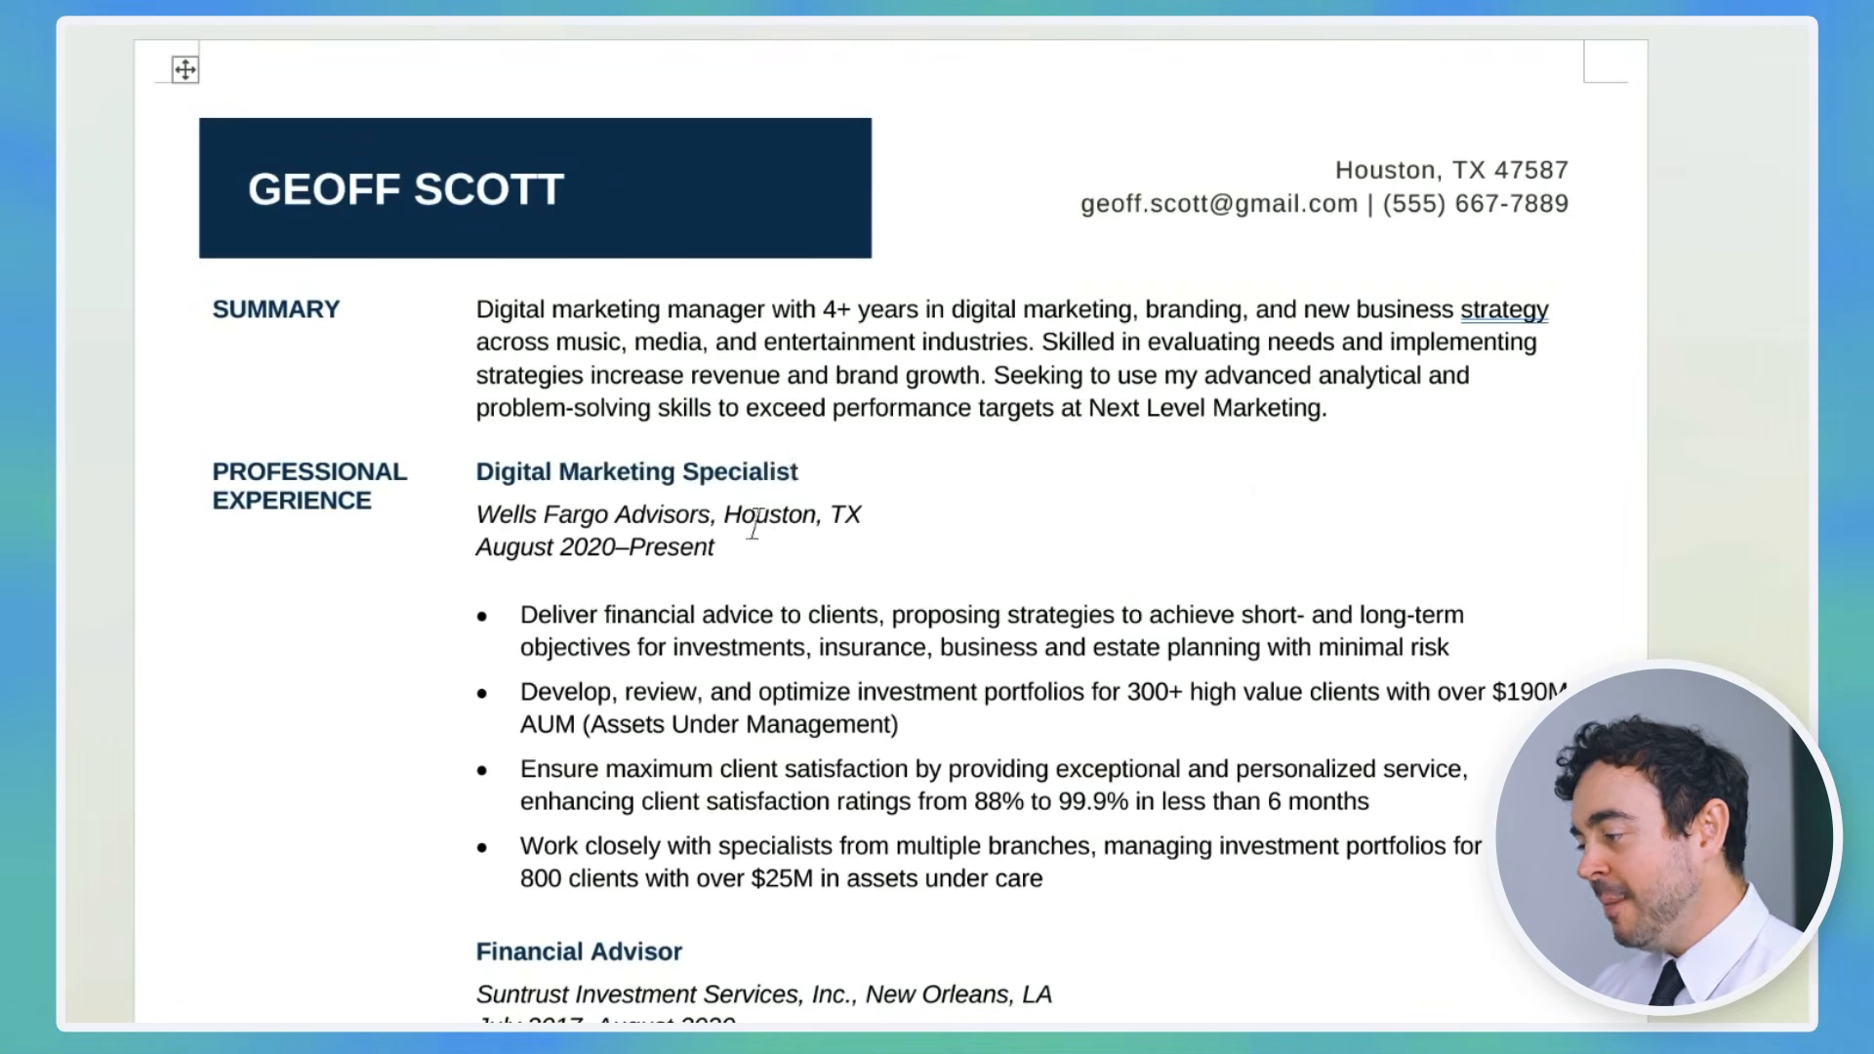
drag(476, 515, 804, 515)
text(Resume Genius, Los Angeles, CA)
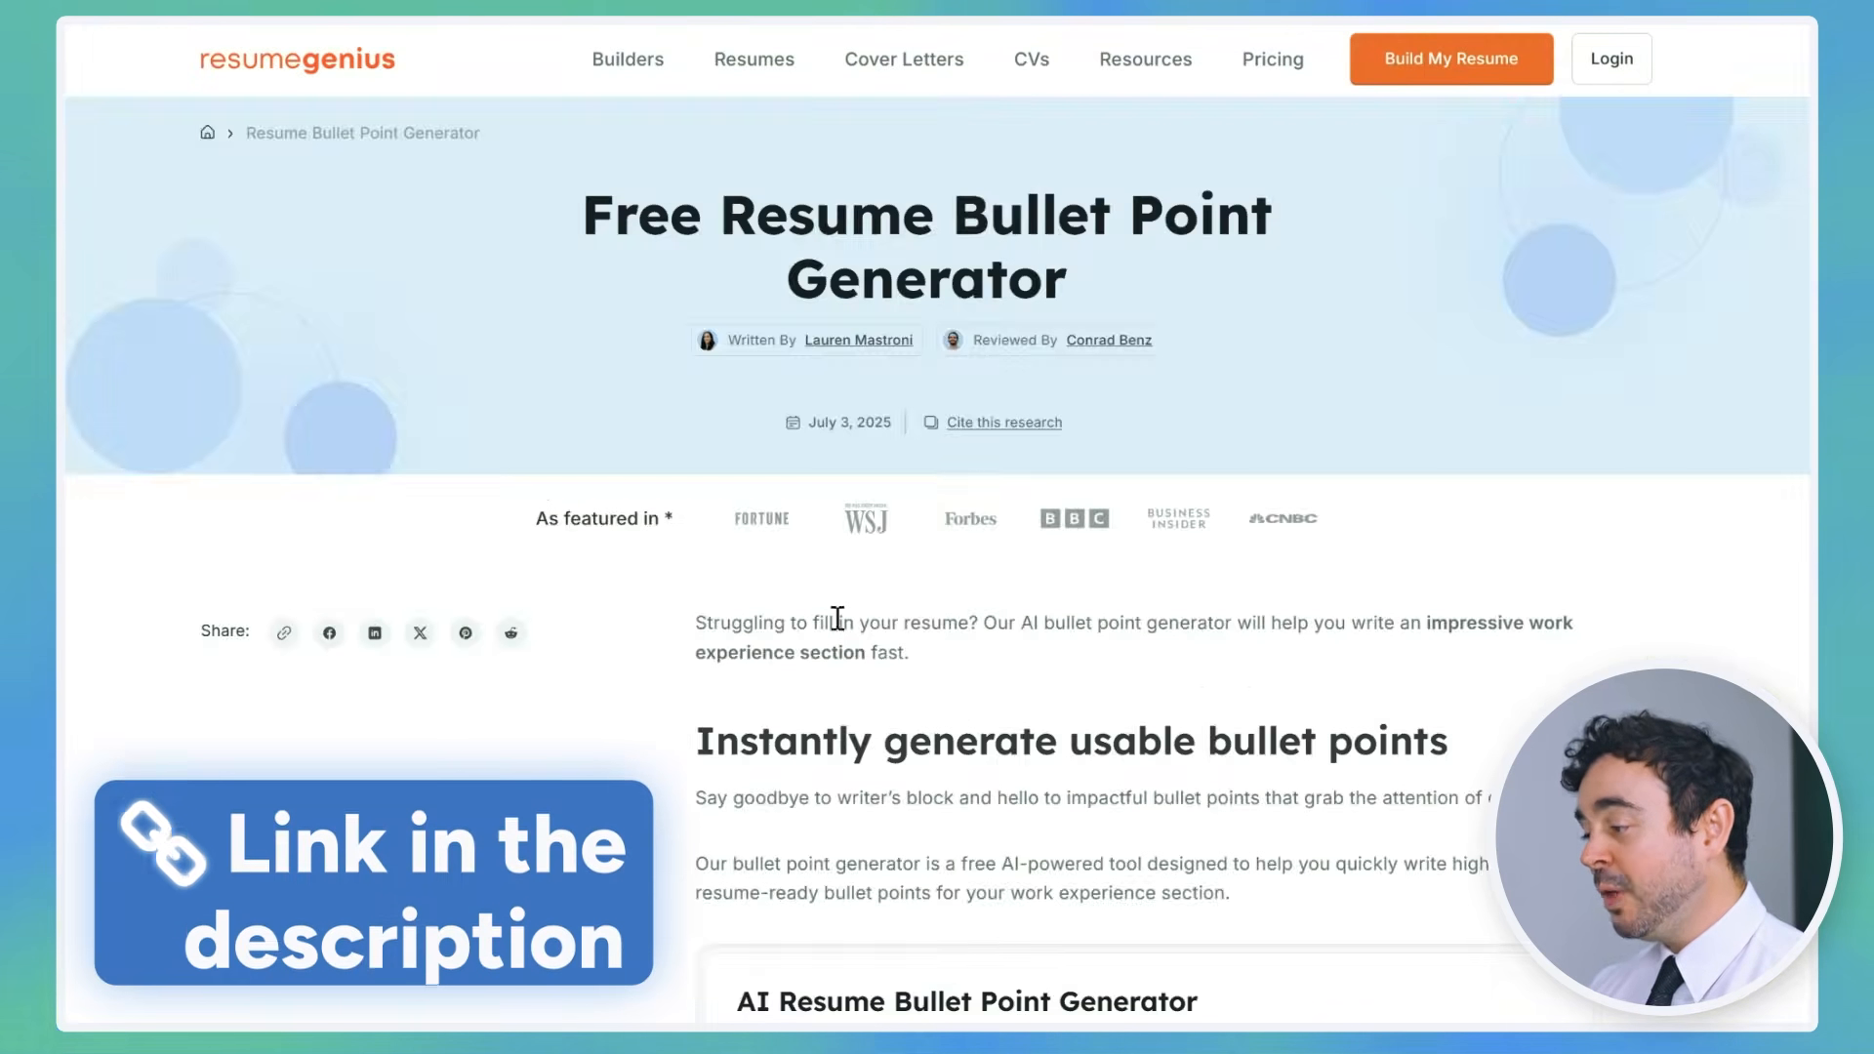
Step: Generate Digital Marketing Specialist bullets with the AI generator, copy the first four, and select Word's old bullets
scroll(662, 625, down, 8)
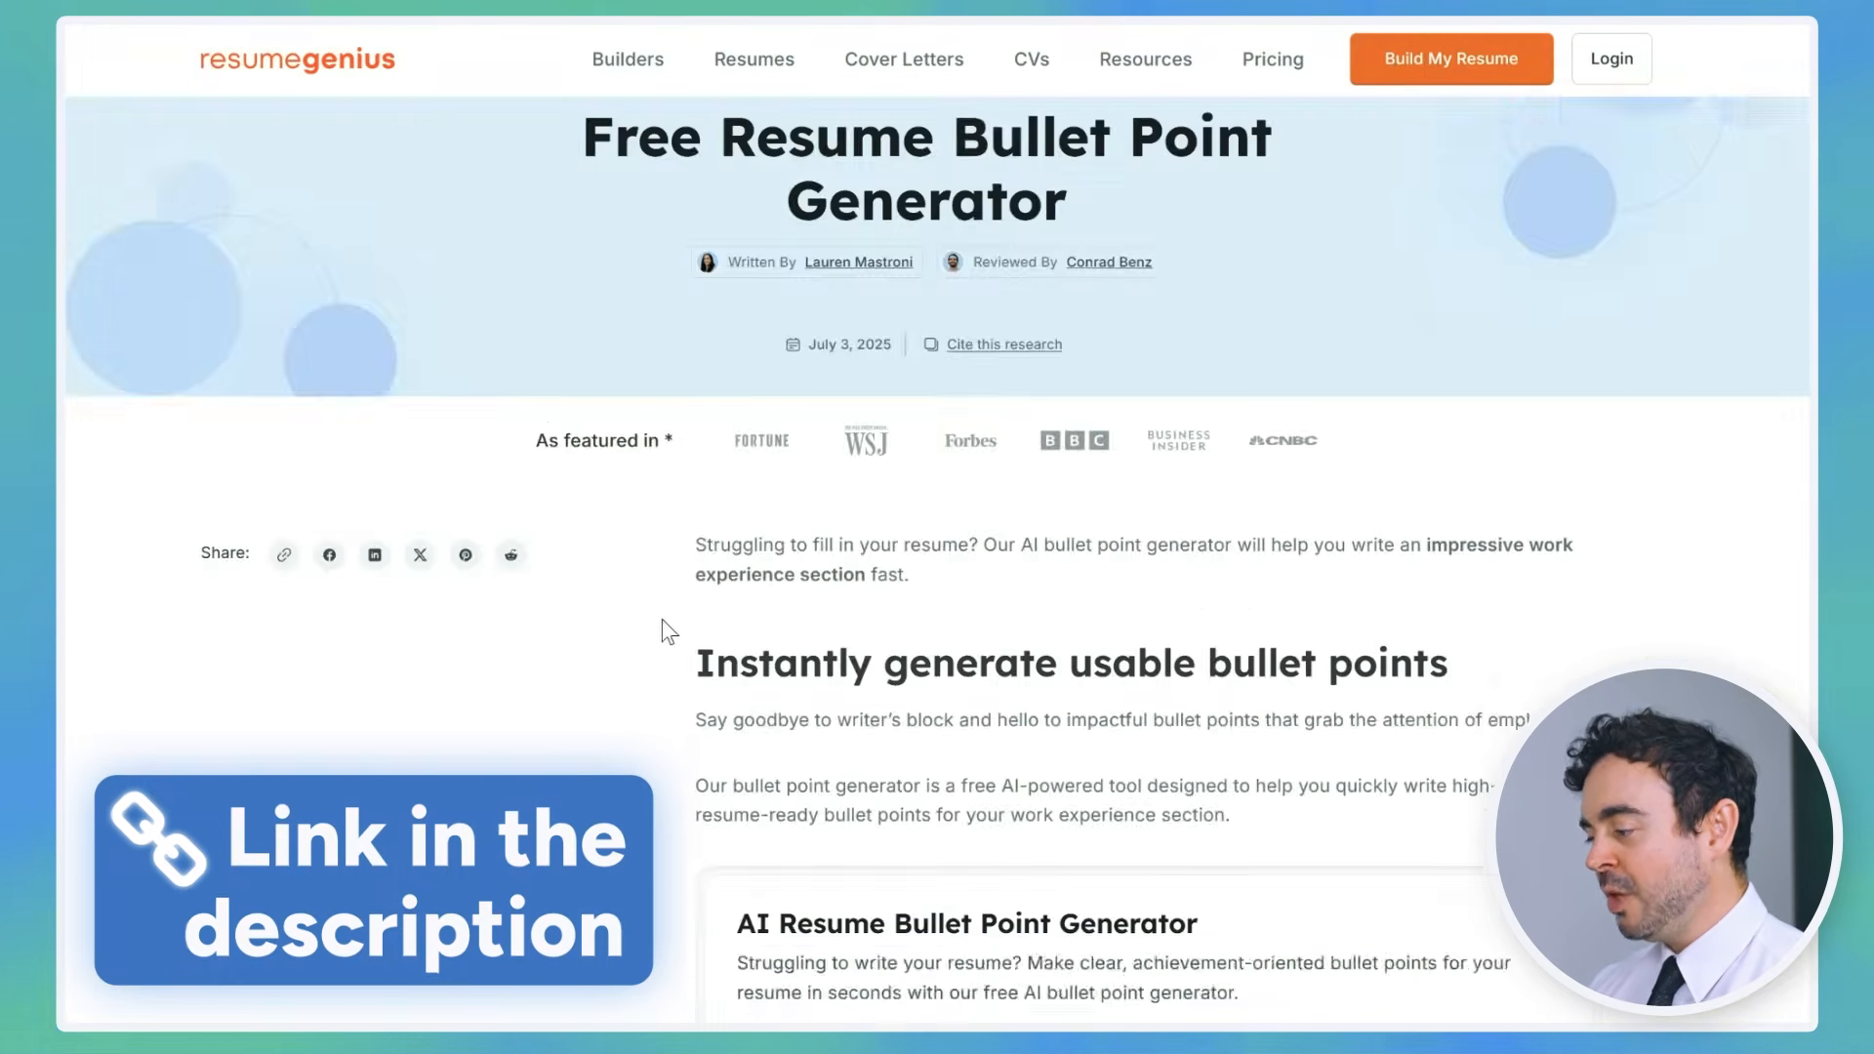
text(Digital)
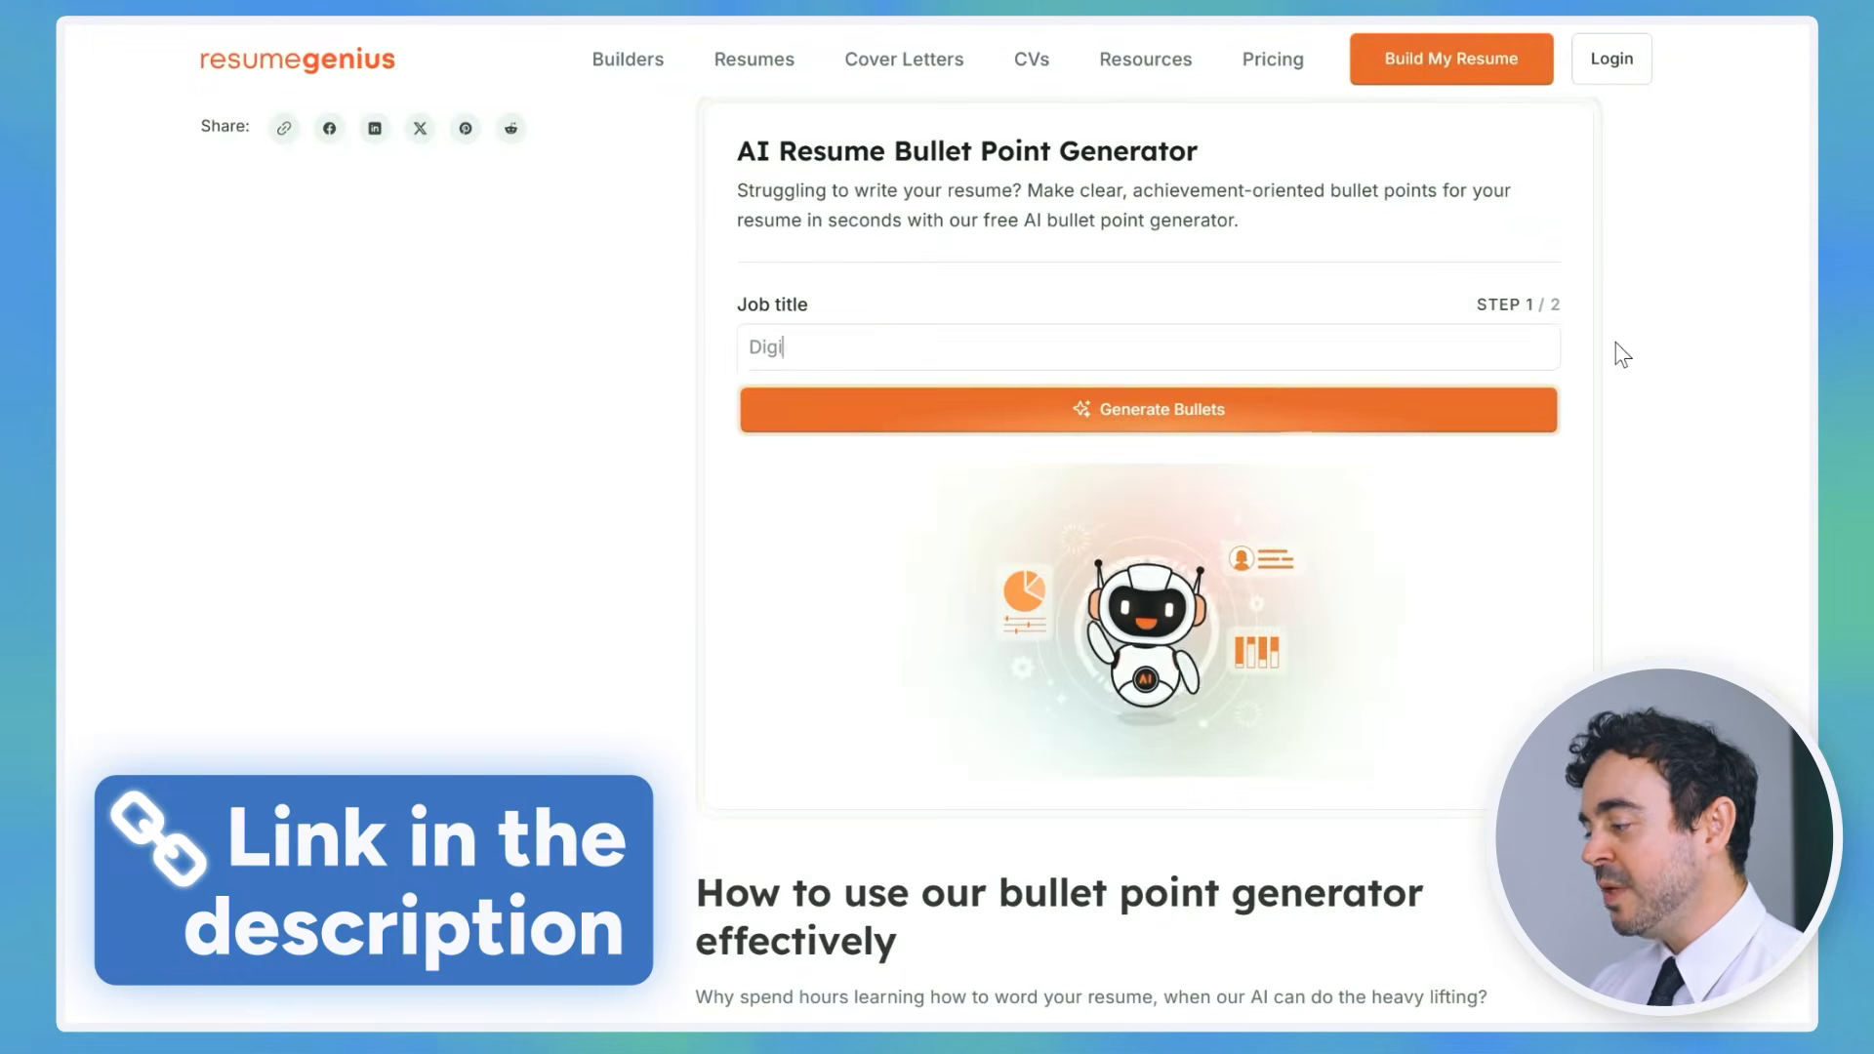
click(778, 485)
click(1435, 414)
drag(778, 217, 1464, 389)
key(ctrl+c)
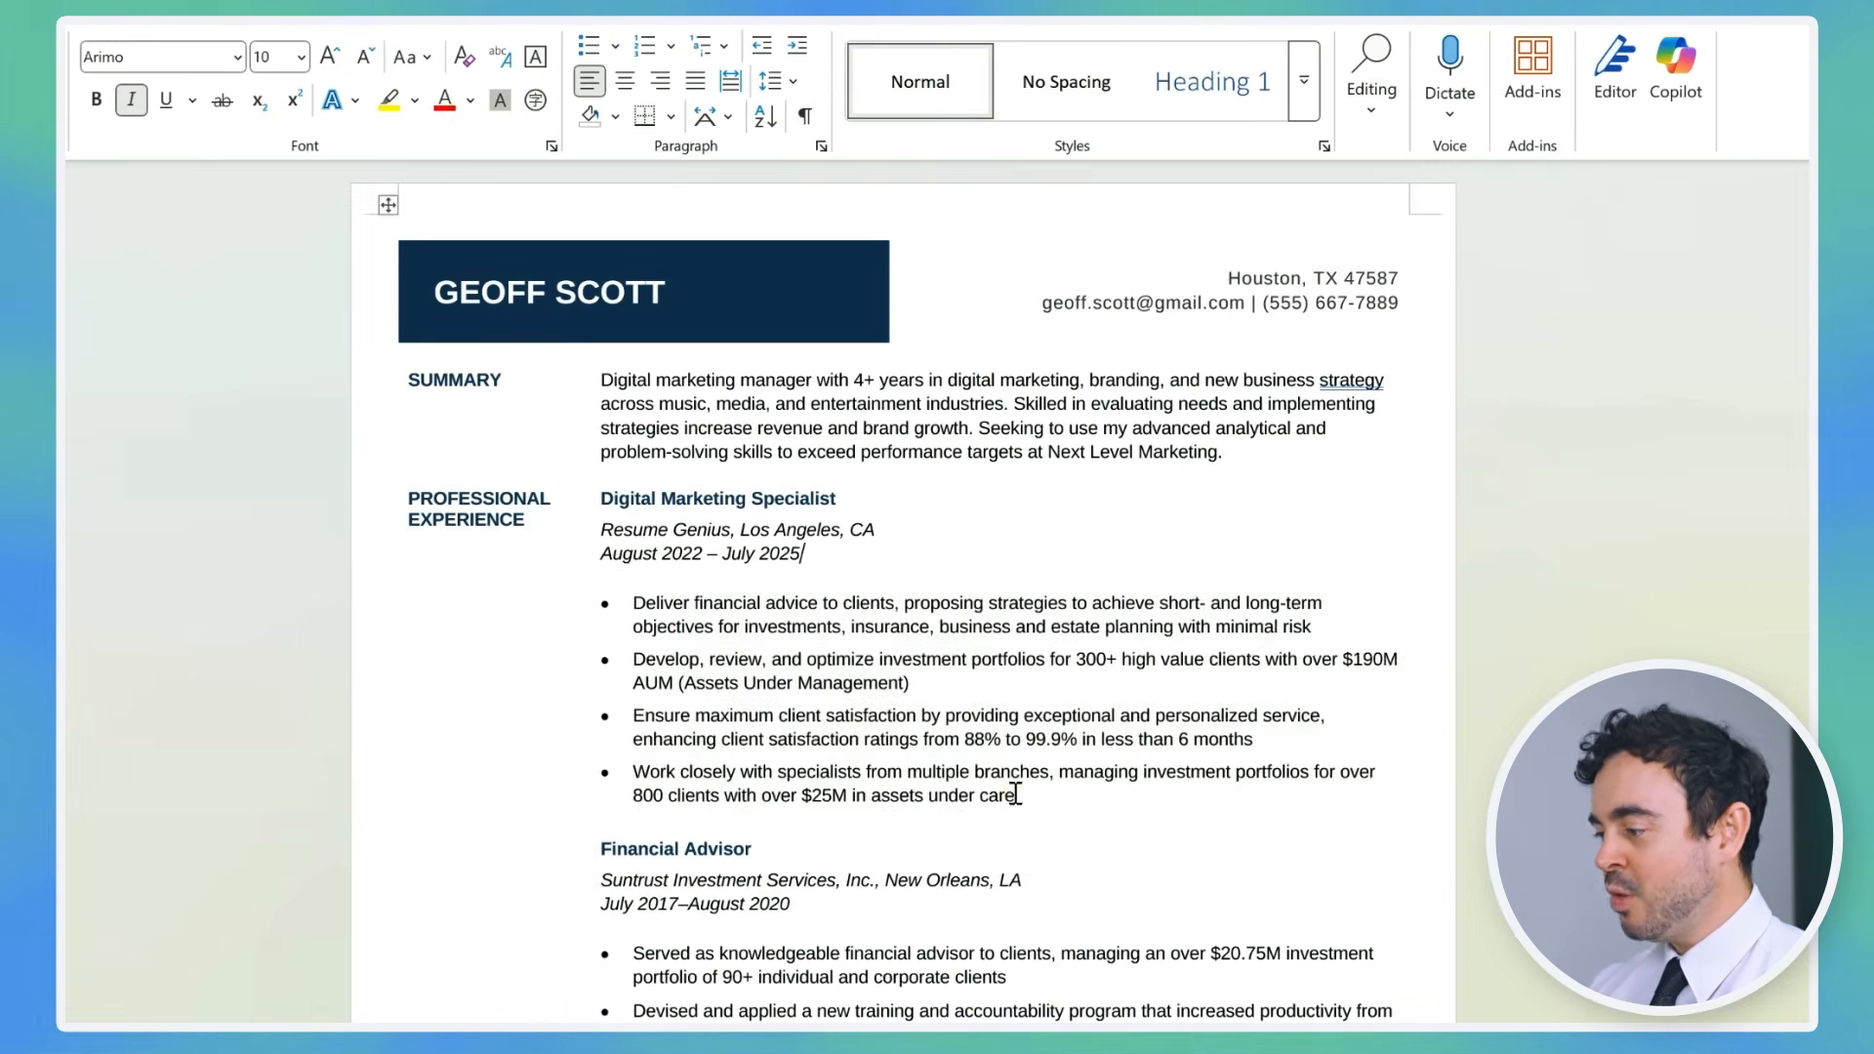
drag(1016, 793, 610, 603)
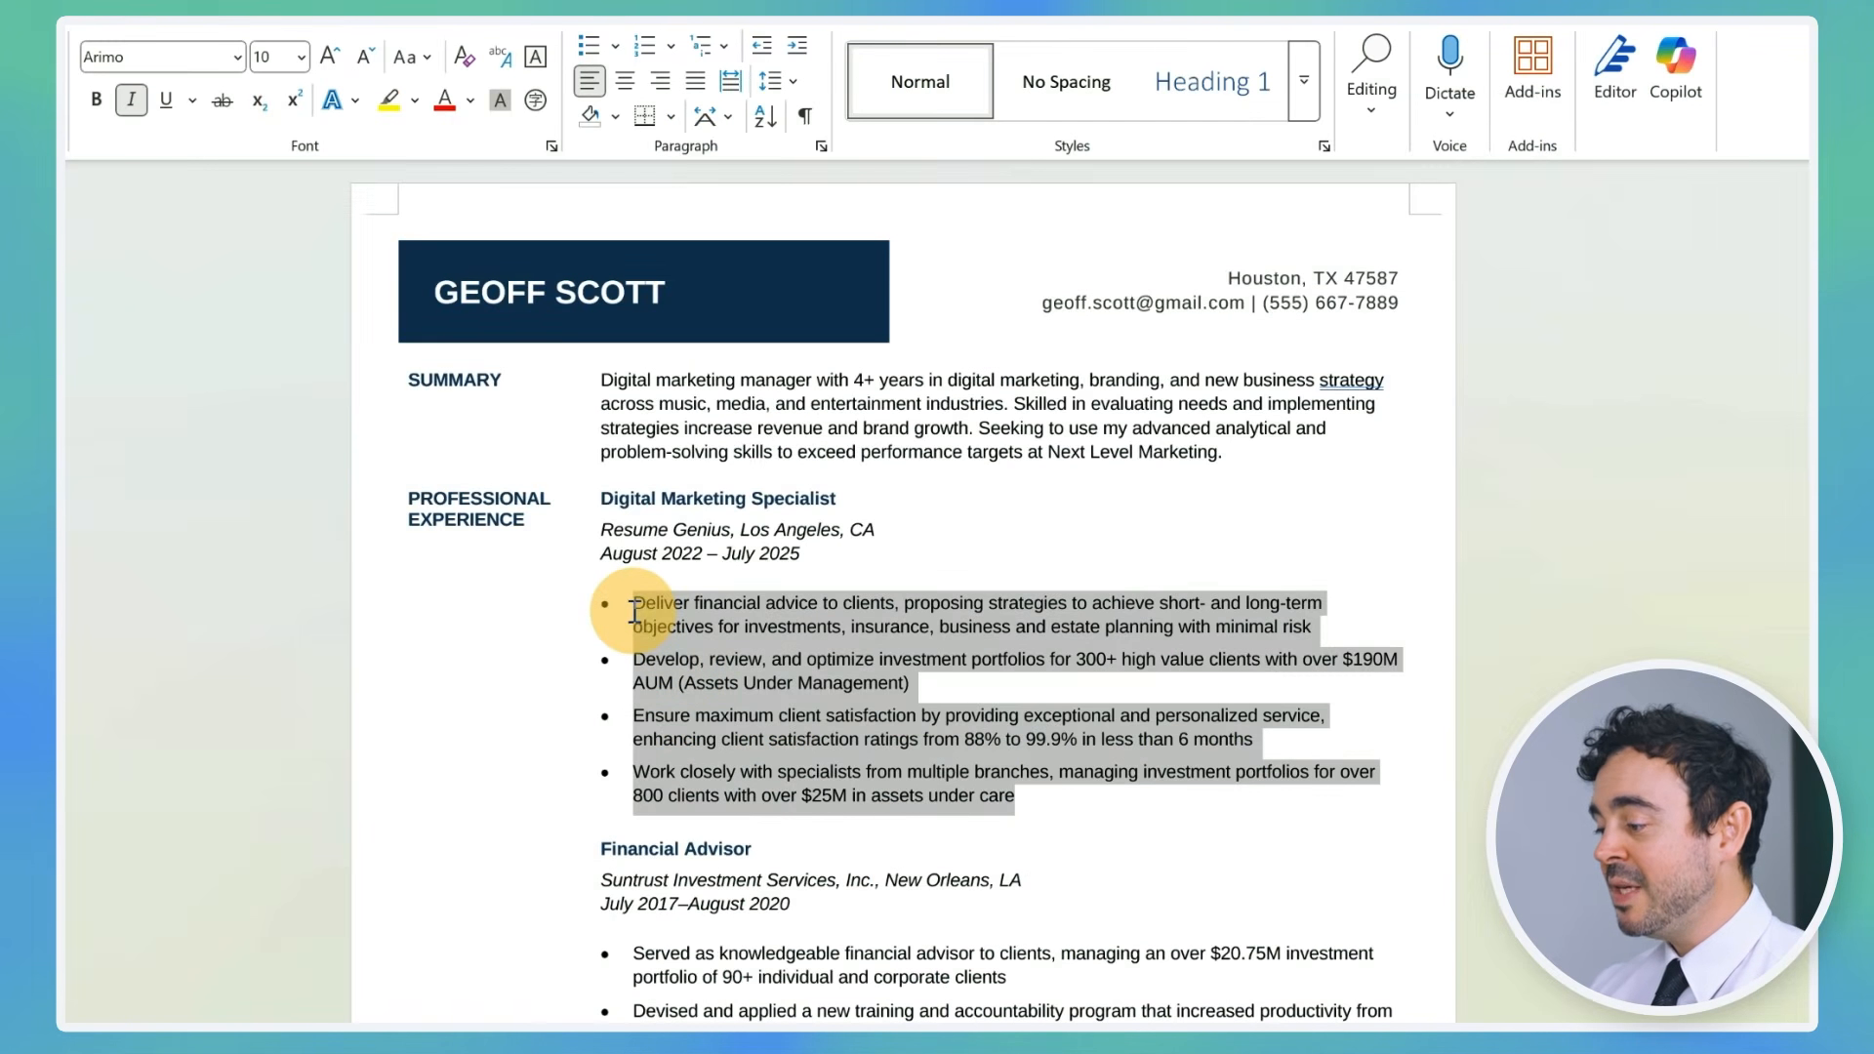
Step: Paste the four generated marketing bullets over the old financial ones and fix their wording
key(ctrl+v)
text(t)
text(sion)
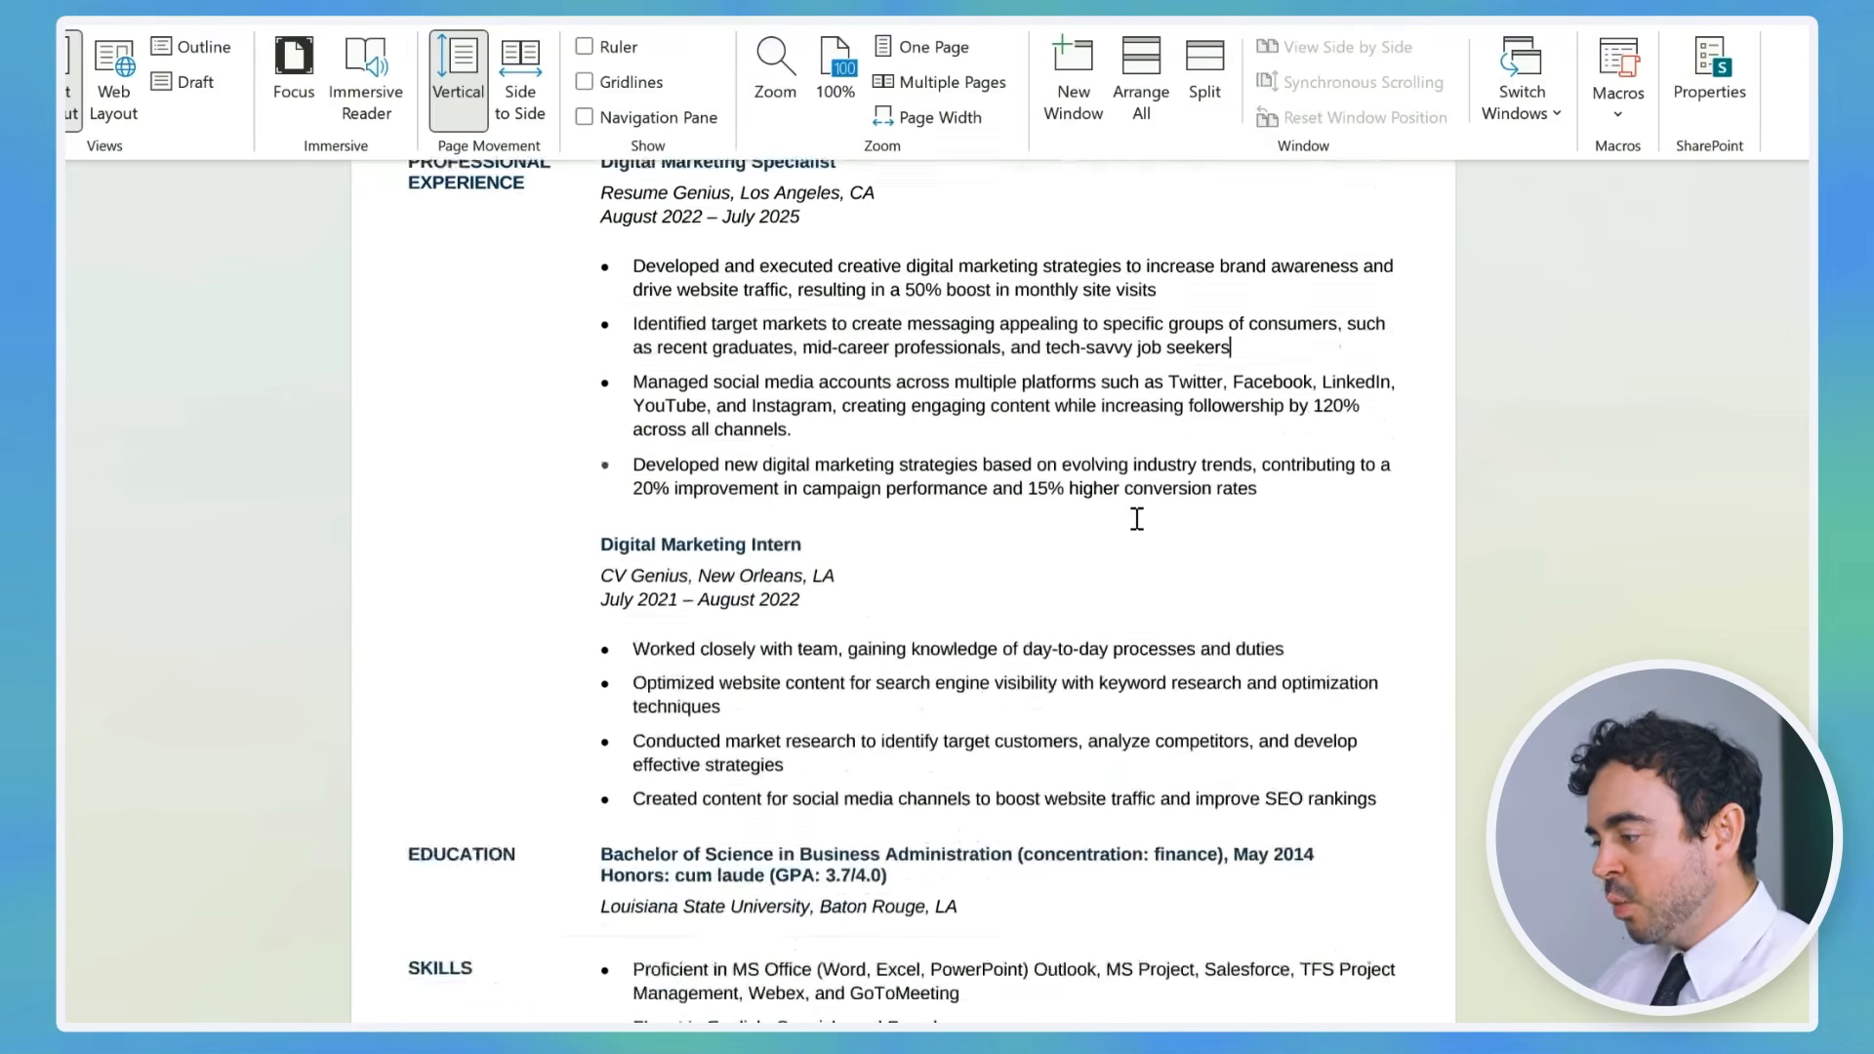
scroll(1133, 518, down, 4)
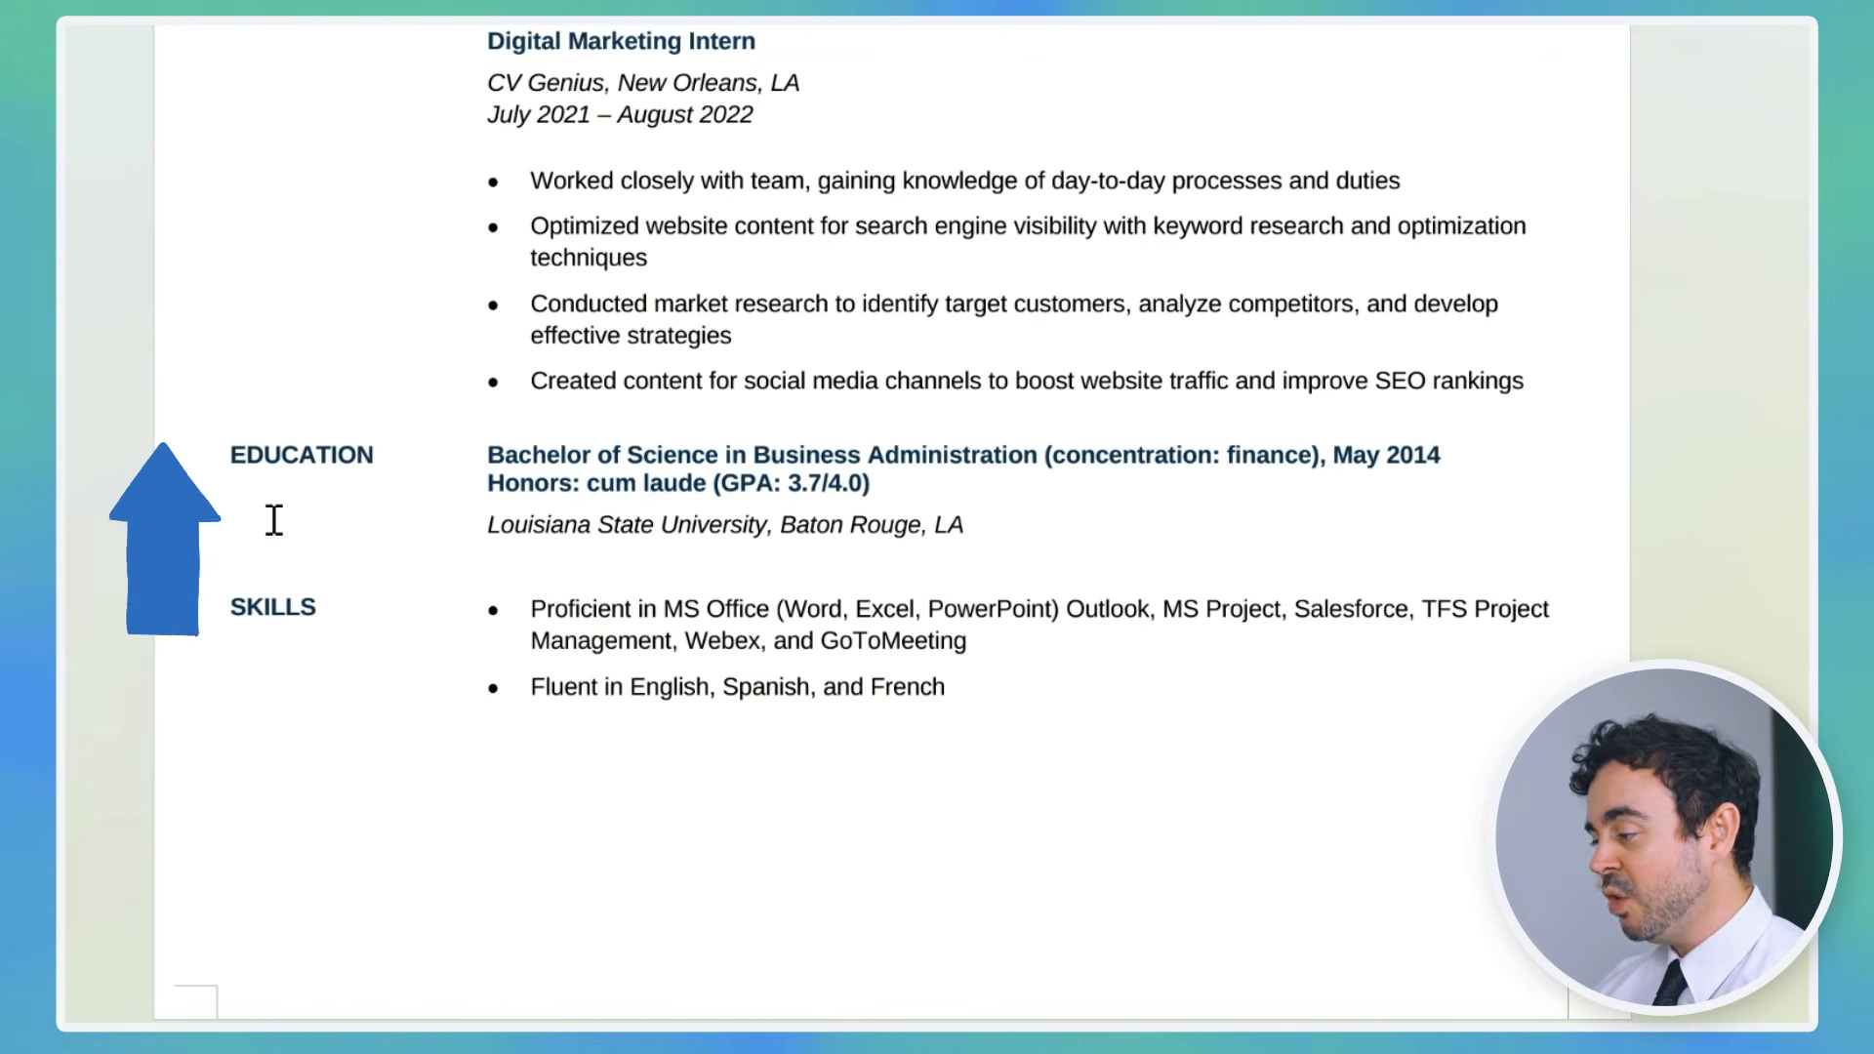
Step: Try moving the EDUCATION row below the SKILLS row
drag(989, 527, 352, 467)
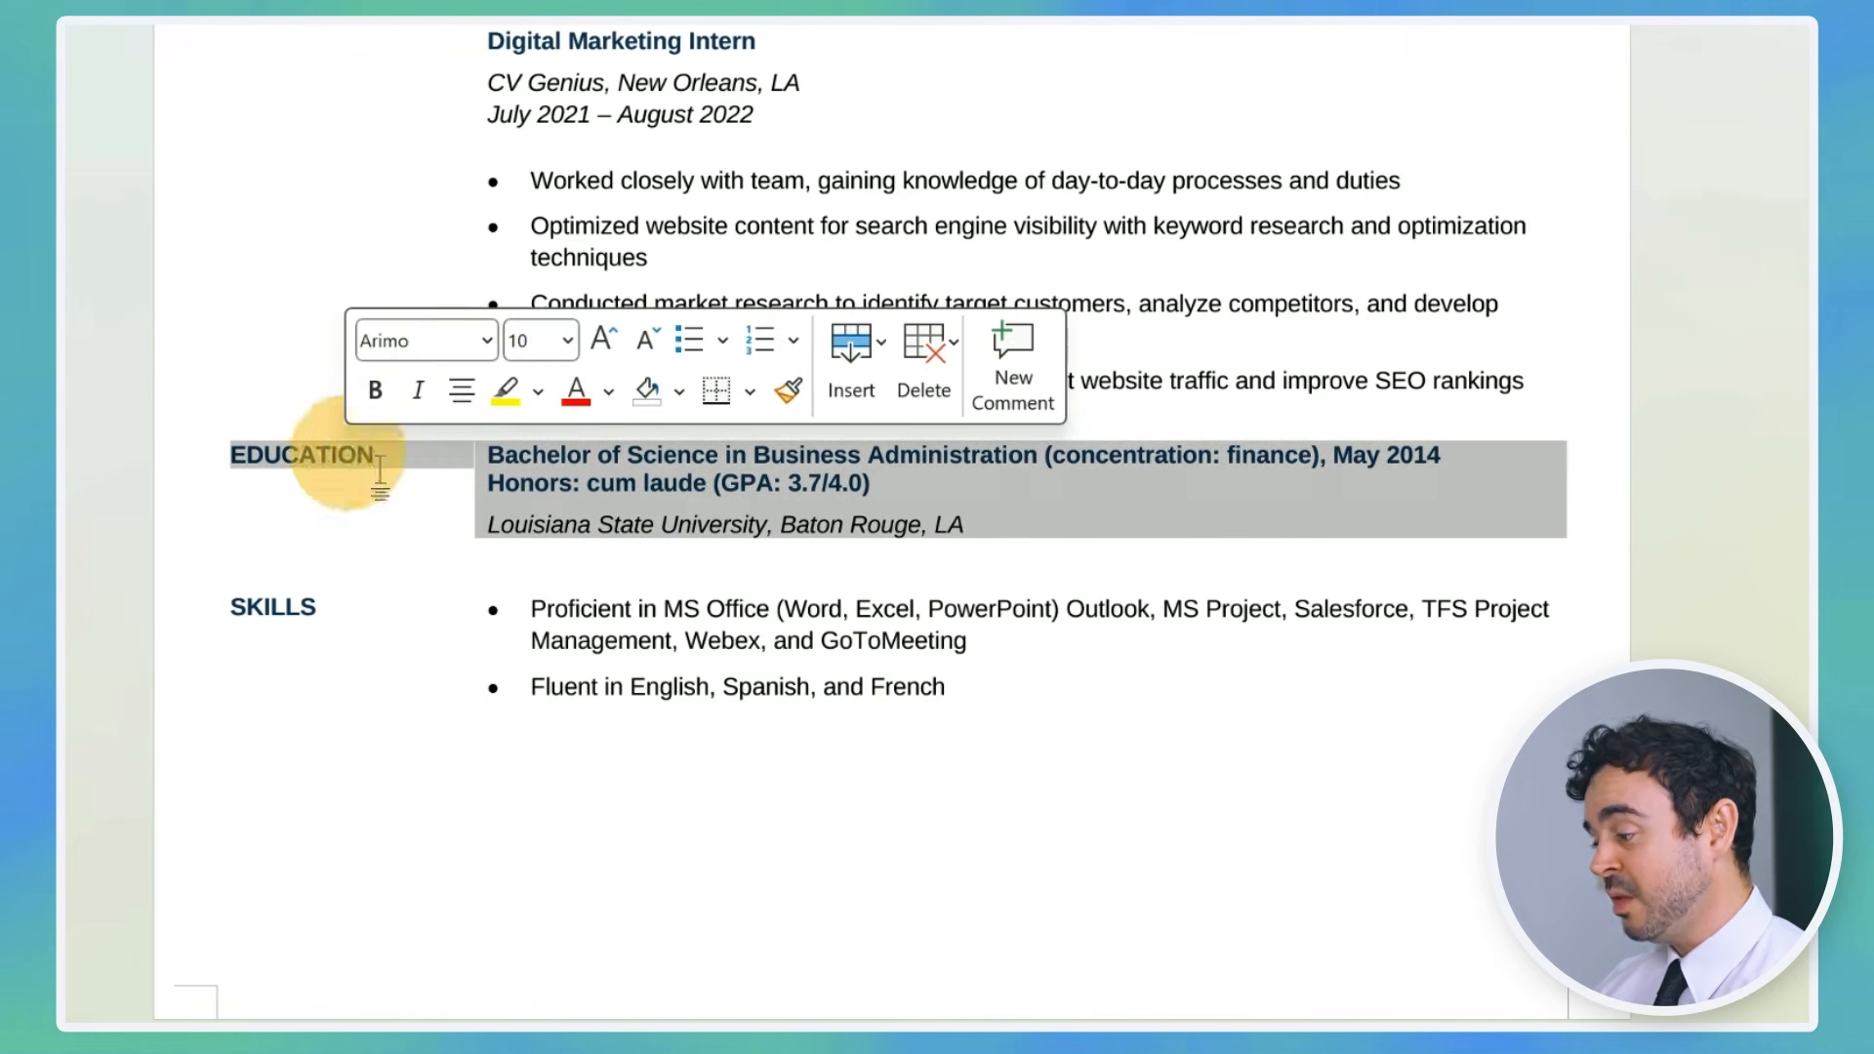
key(ctrl+x)
click(744, 619)
key(ctrl+v)
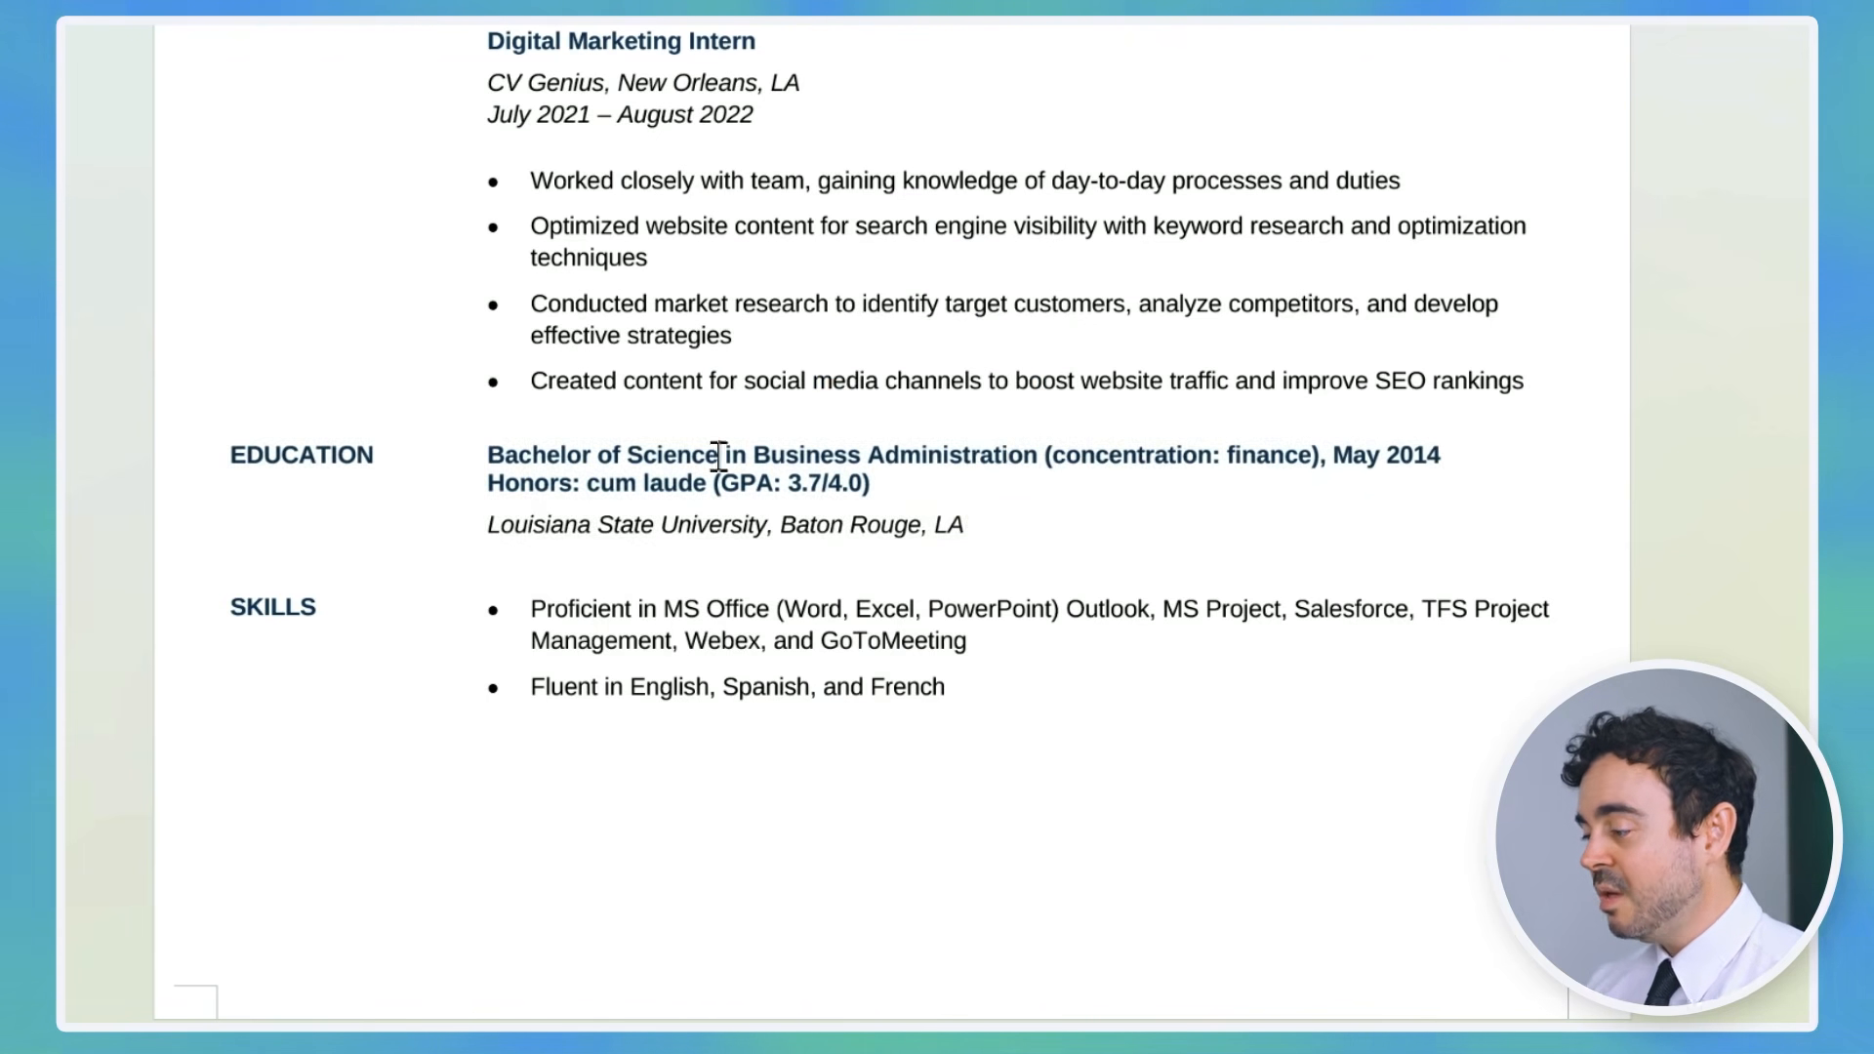
Step: Change the degree to Bachelor of Arts, replacing Business Administration with Media
key(ctrl+BackSpace)
text(Arts)
drag(711, 455, 997, 457)
text(Media & Comm)
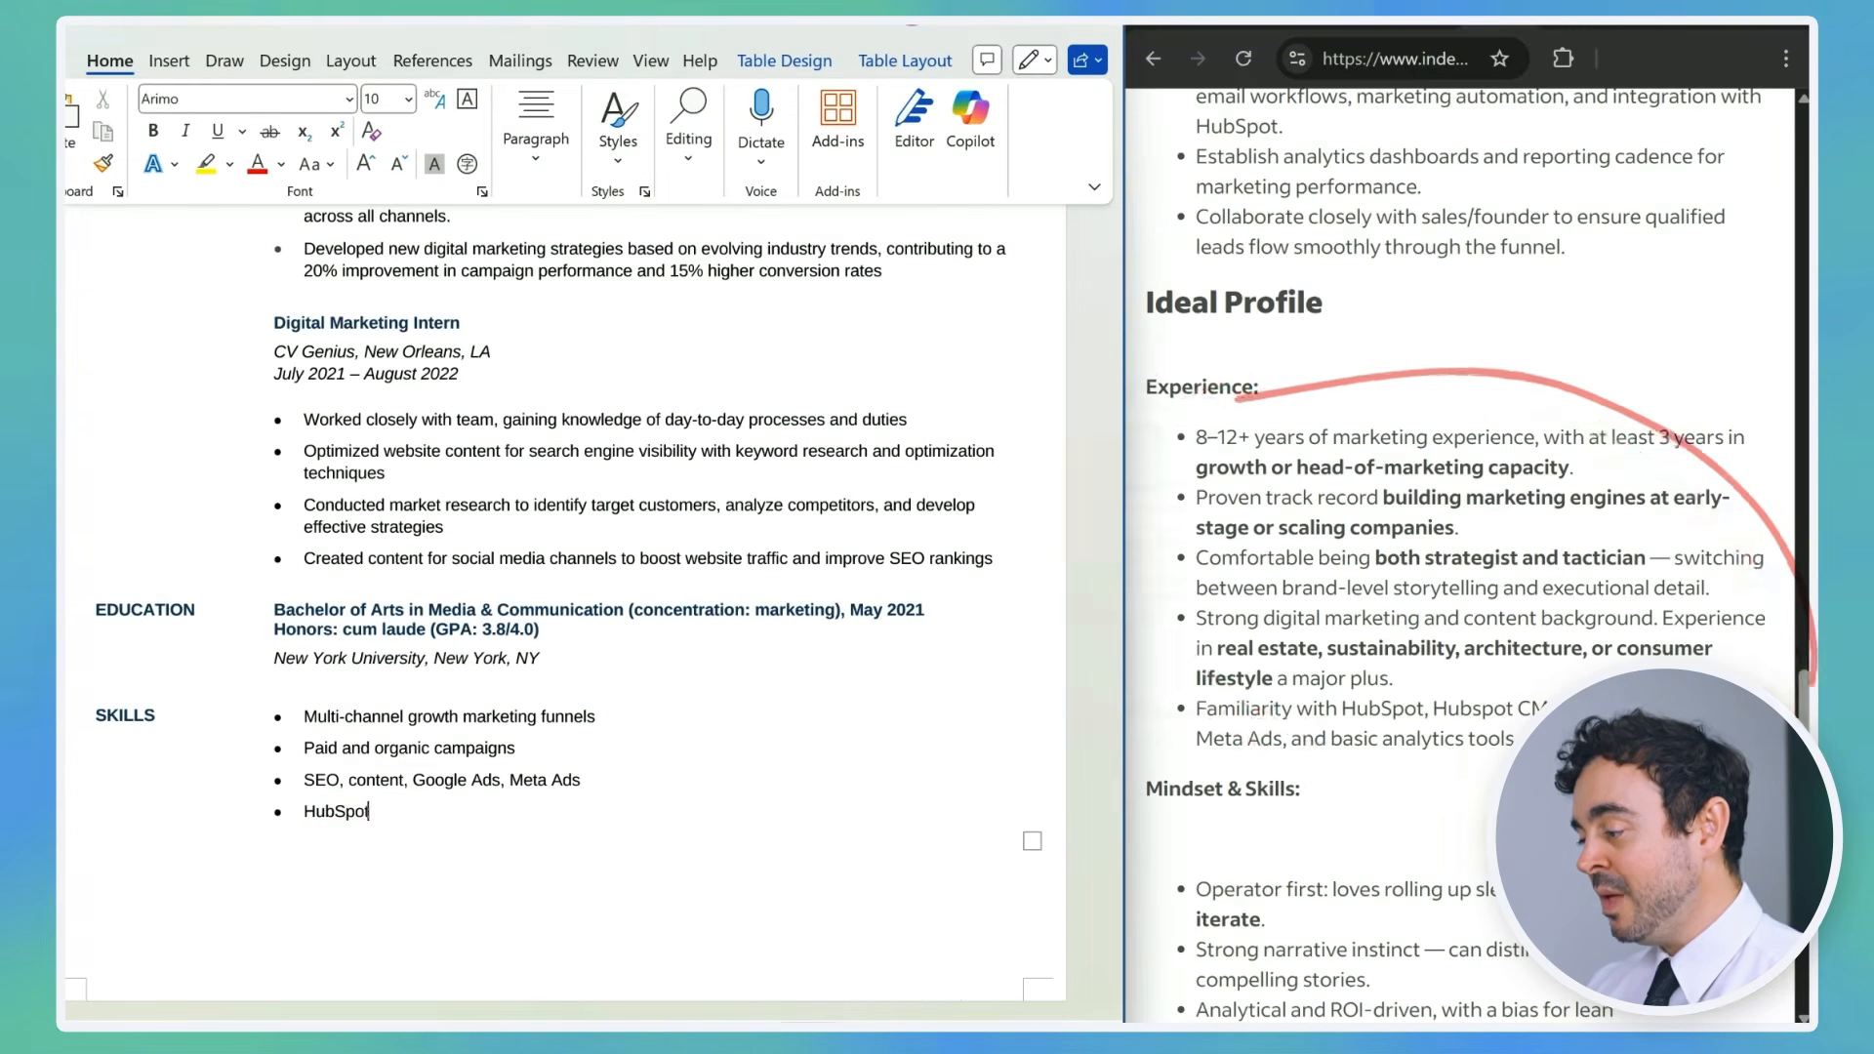
Step: Add HubSpot CMS, analytics tools and A/B testing, conversion optimization to the Skills list
text(, HubS)
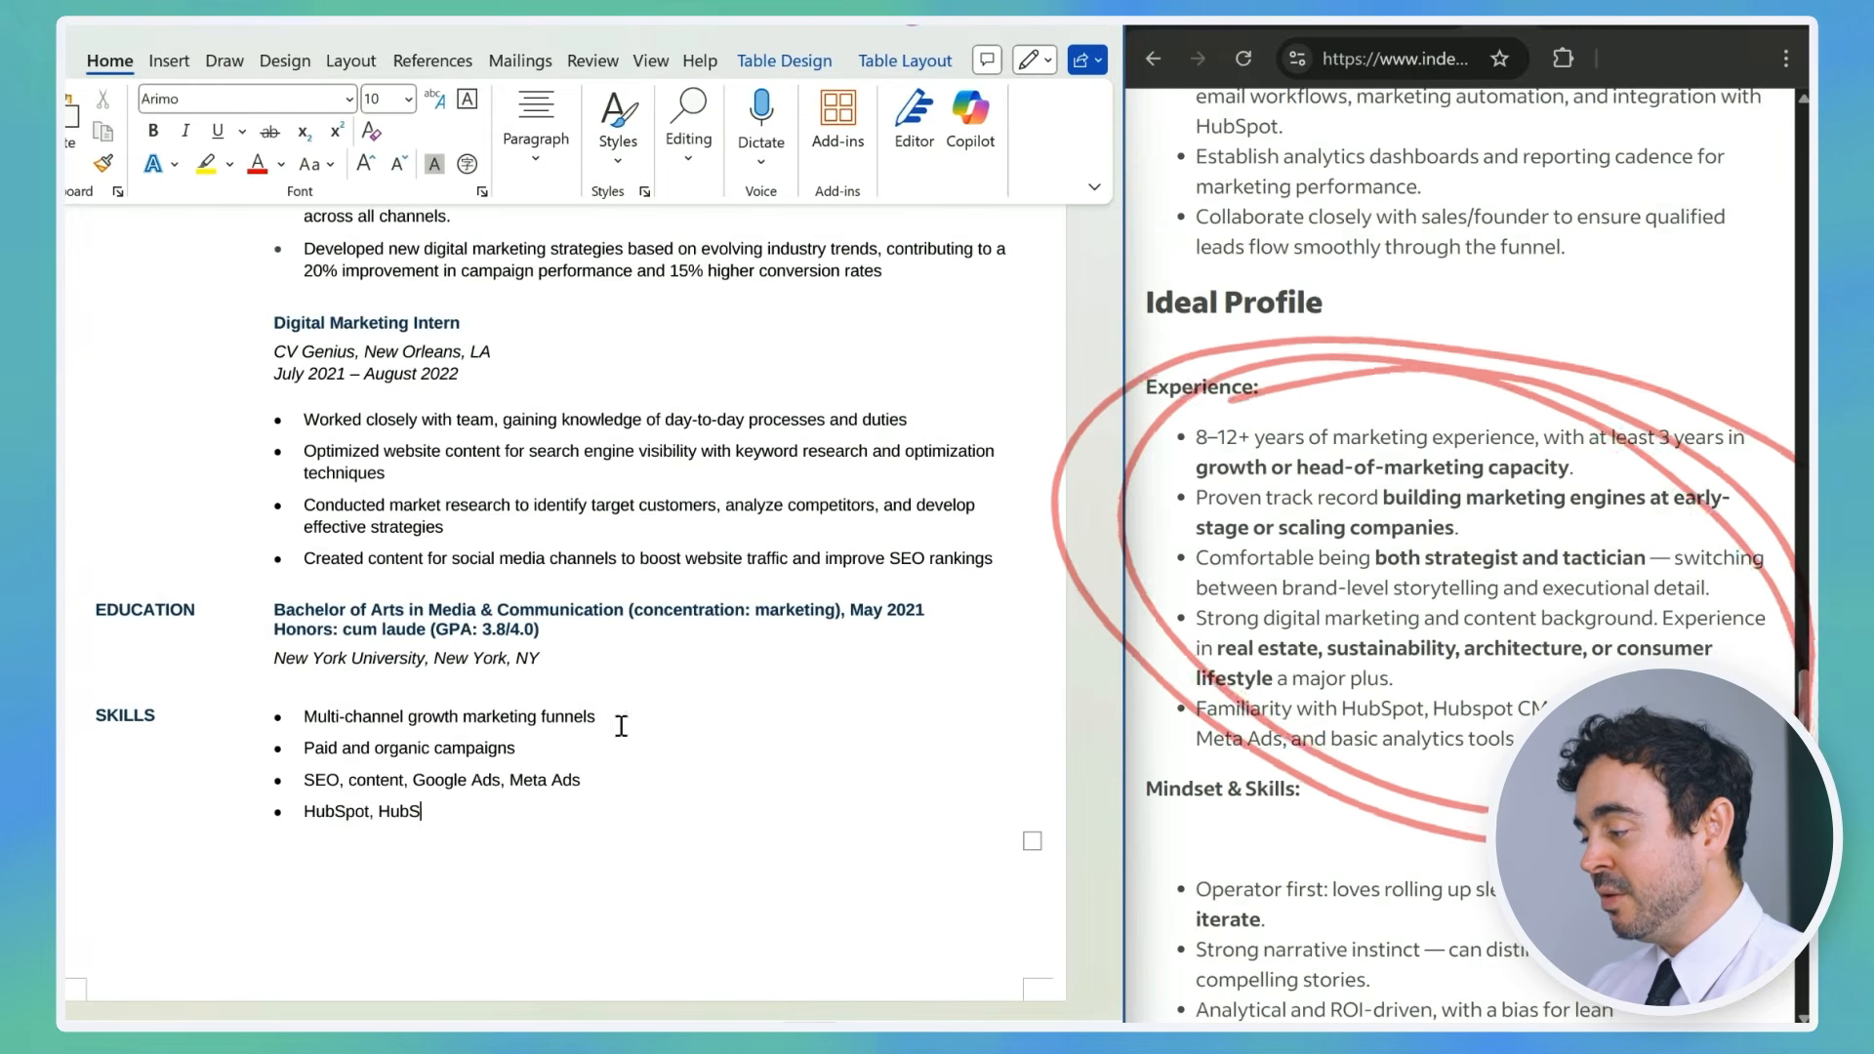
text(pot CMS, analytics tools)
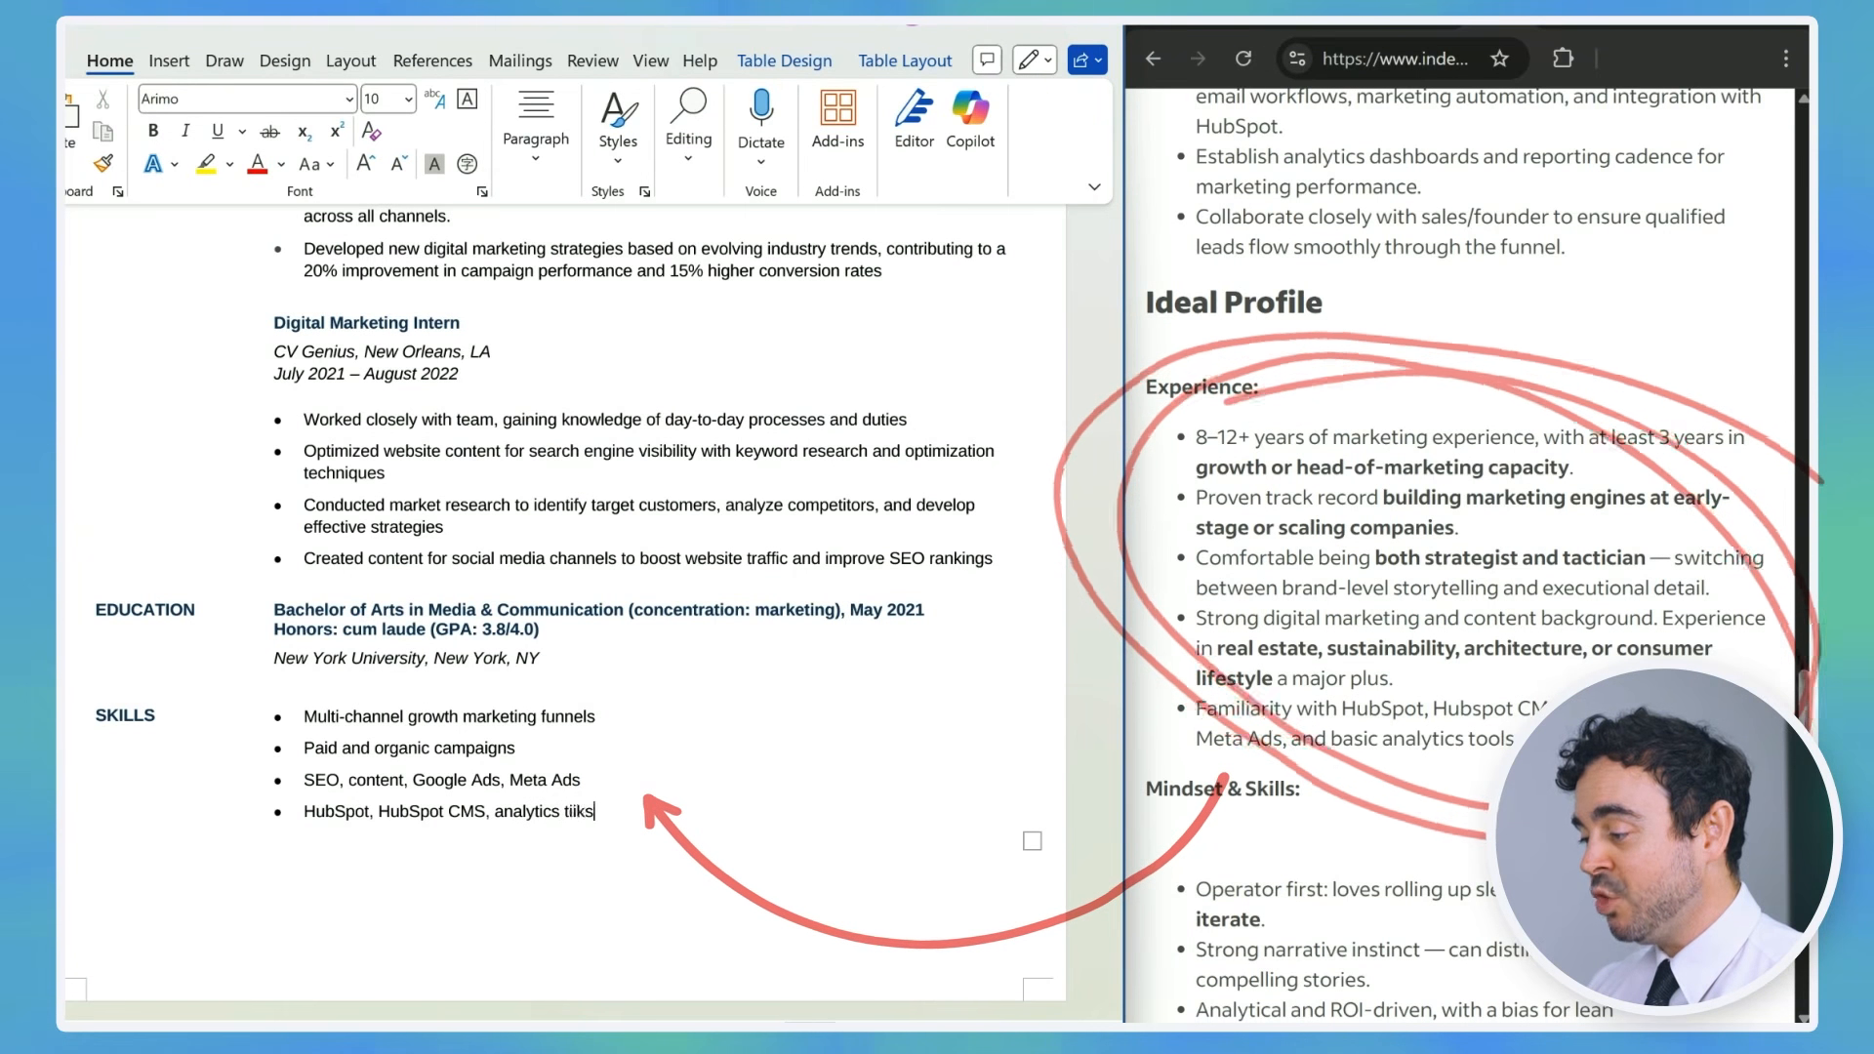
key(Return)
text(A/B testing, conversion optimization)
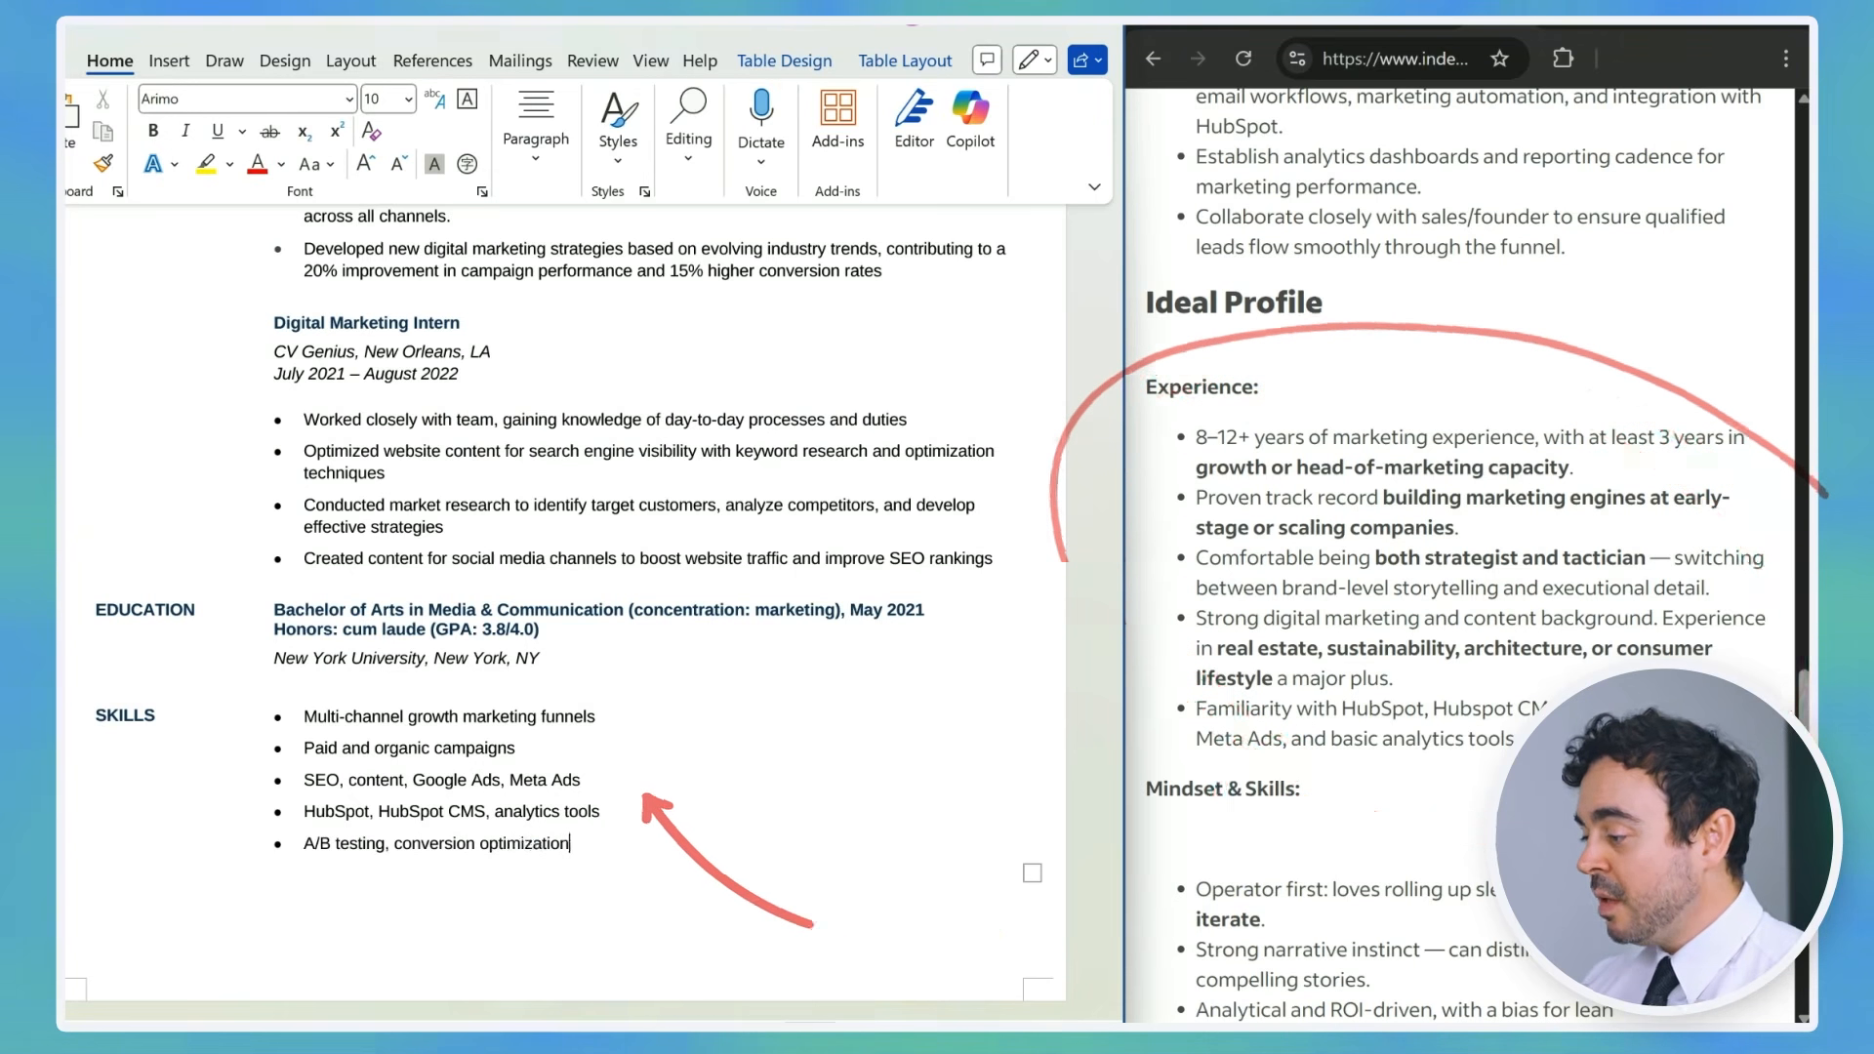
click(669, 230)
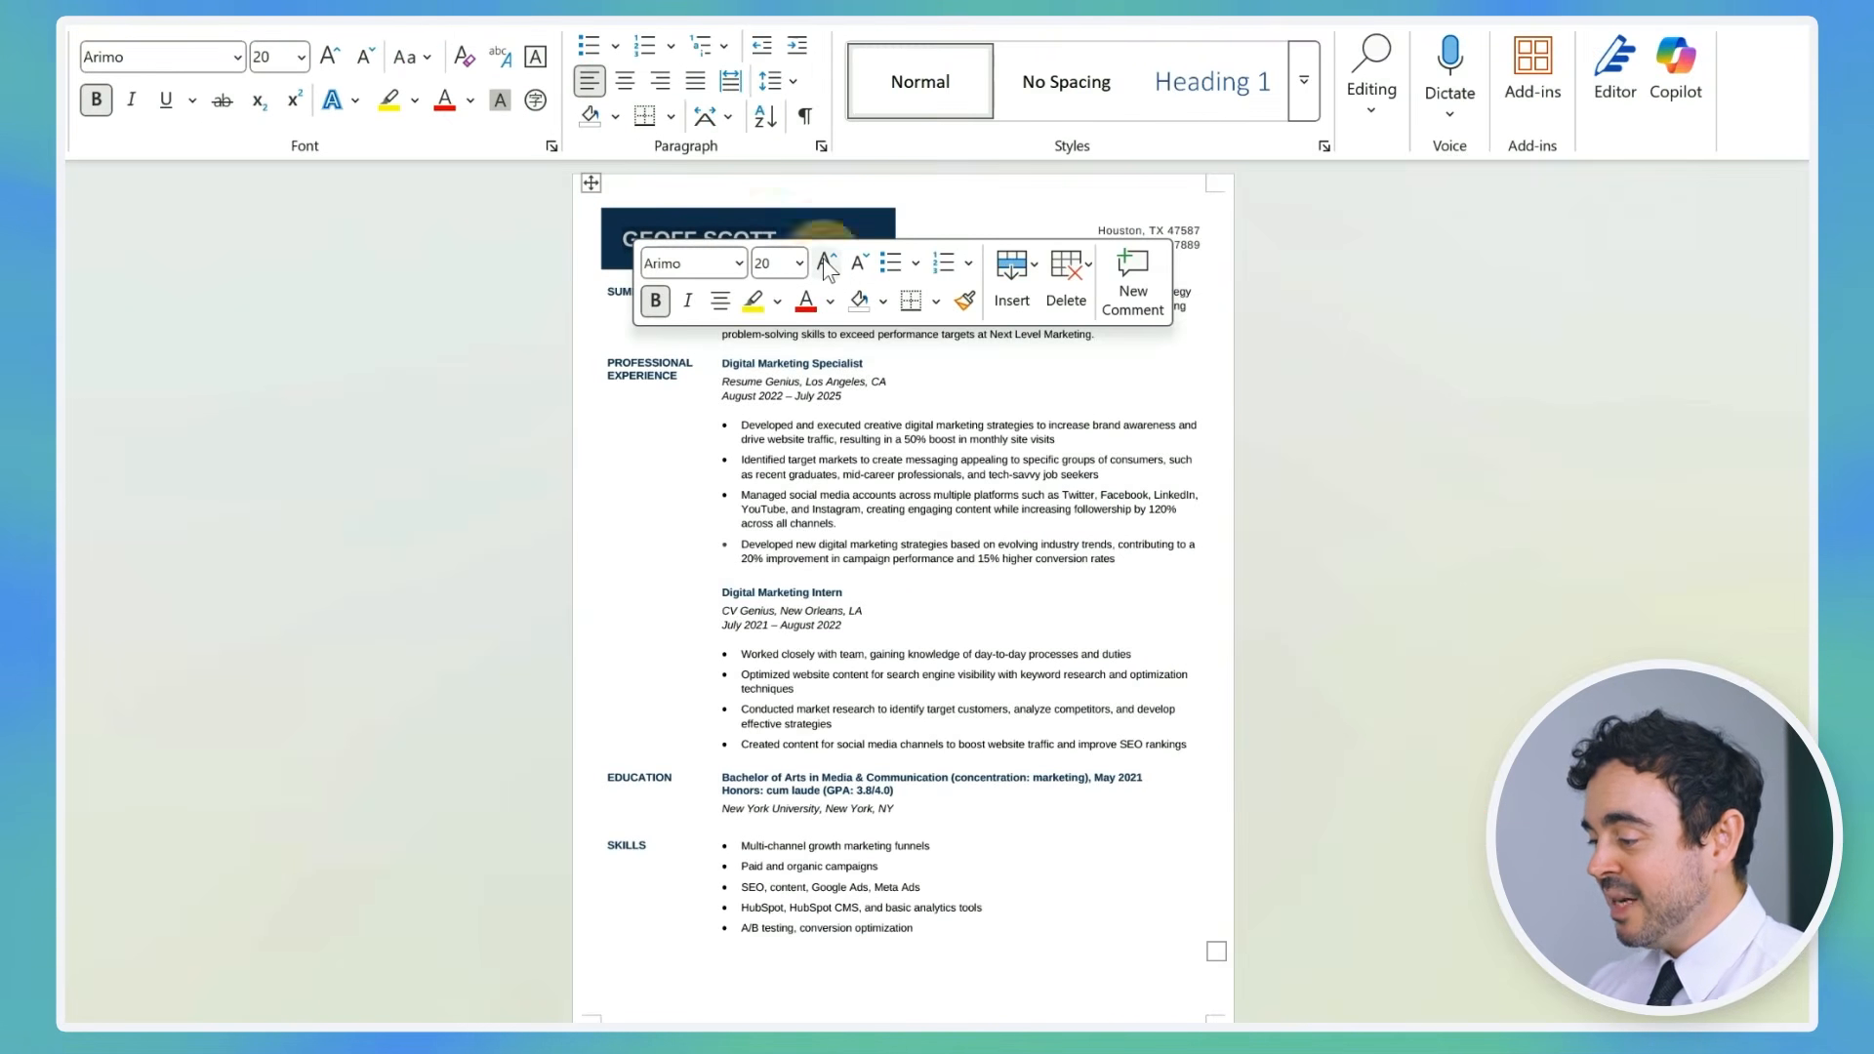
click(1036, 553)
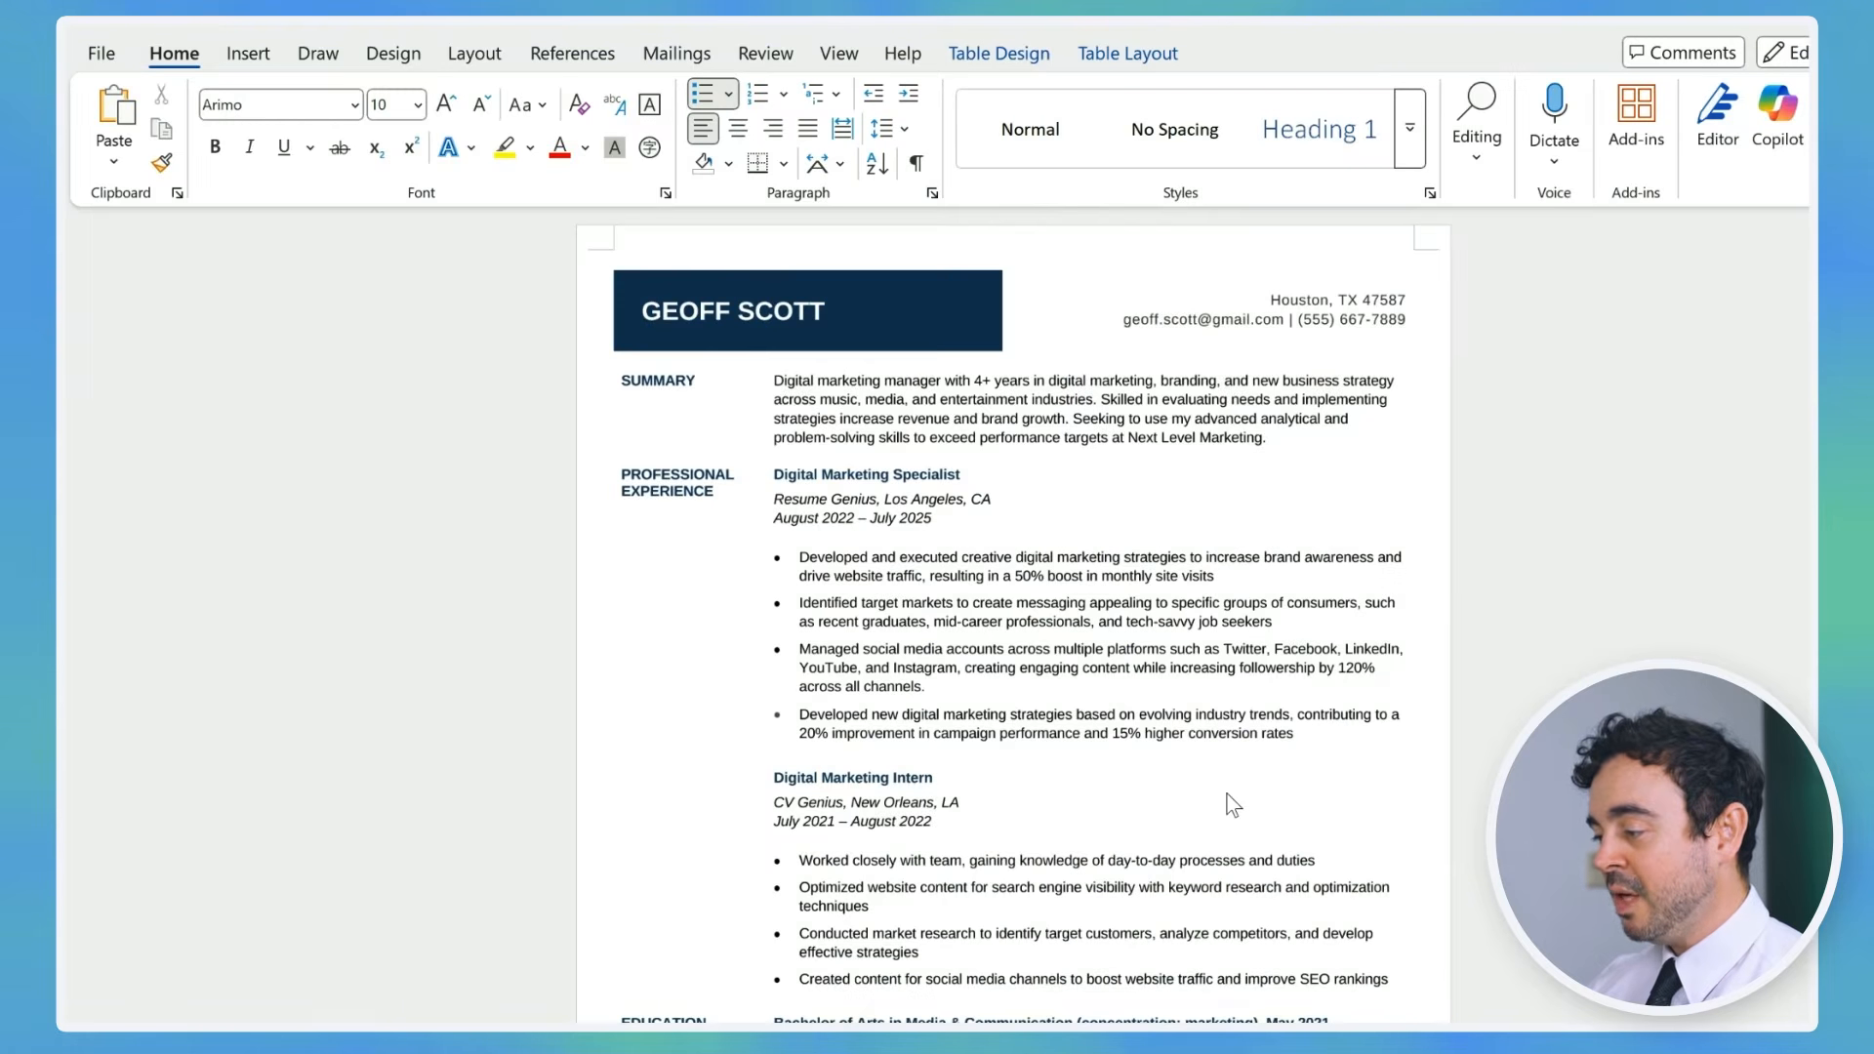
Step: Publish the resume as a PDF named with the candidate's name plus '-Resume'
scroll(1227, 794, up, 2)
scroll(1227, 795, down, 8)
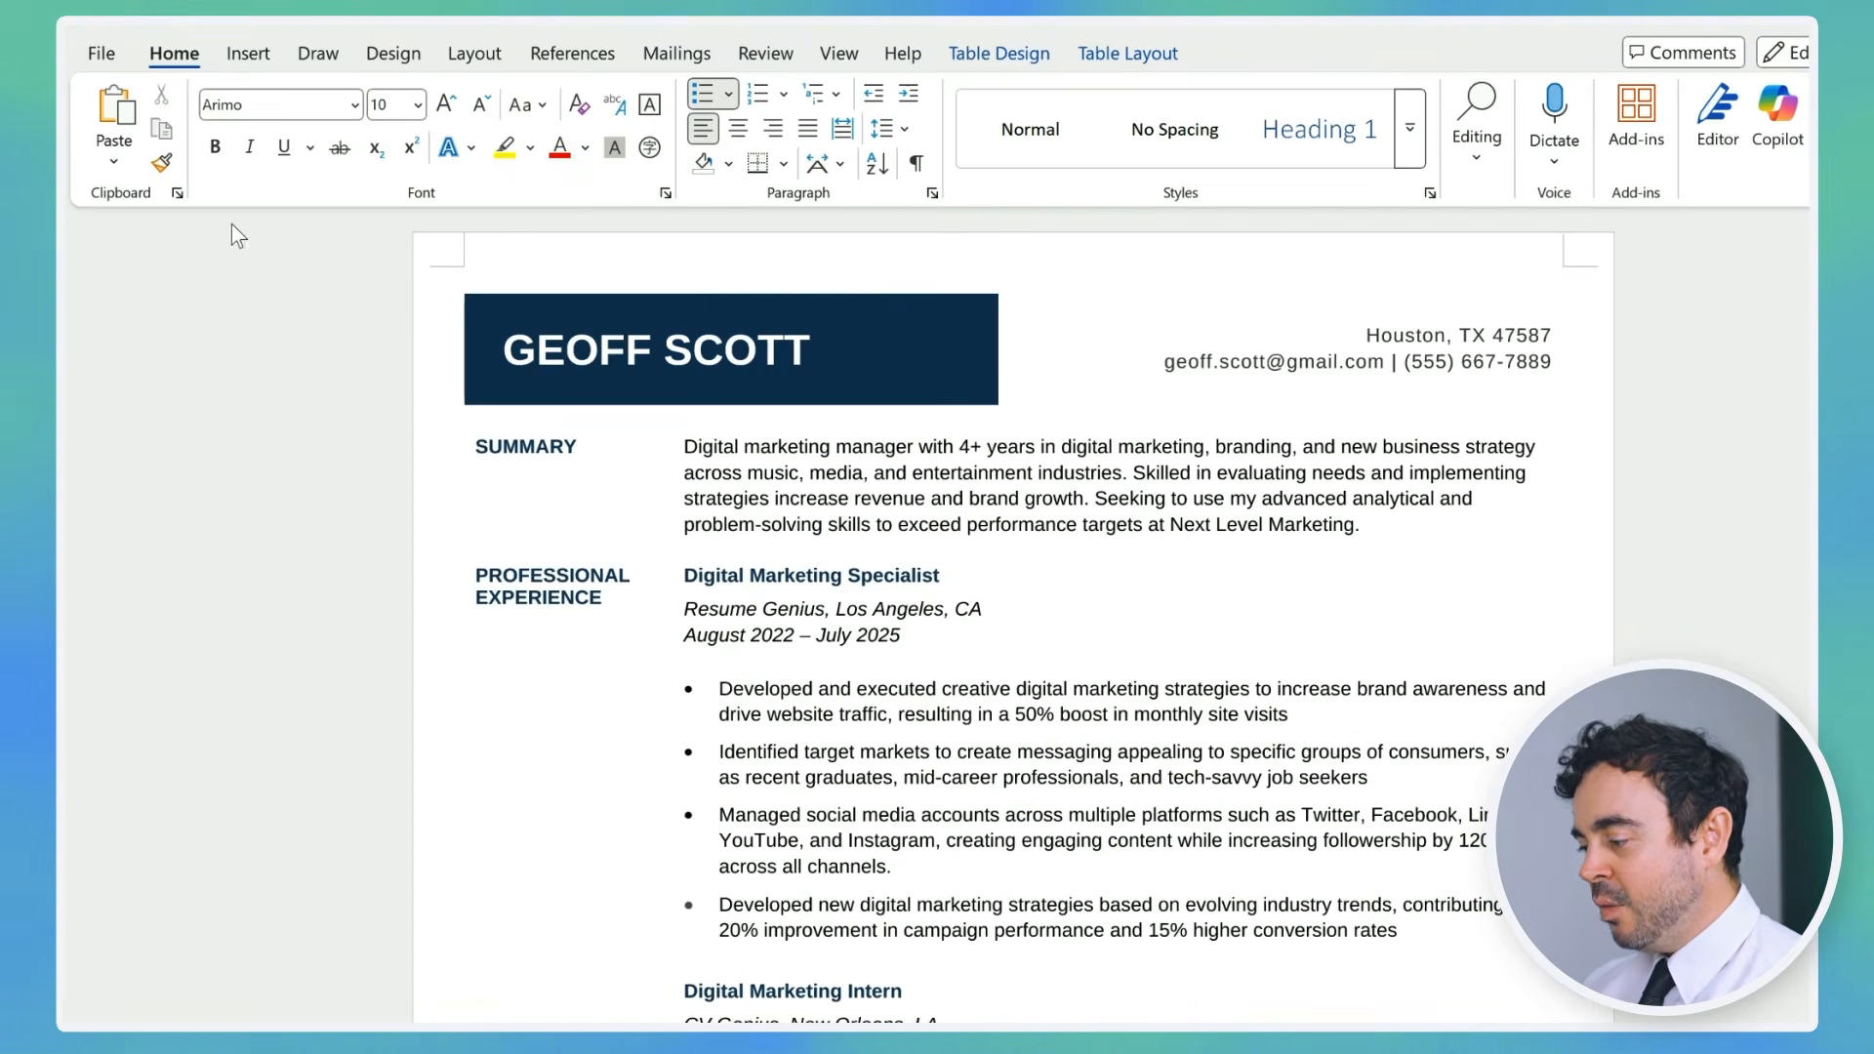
click(107, 61)
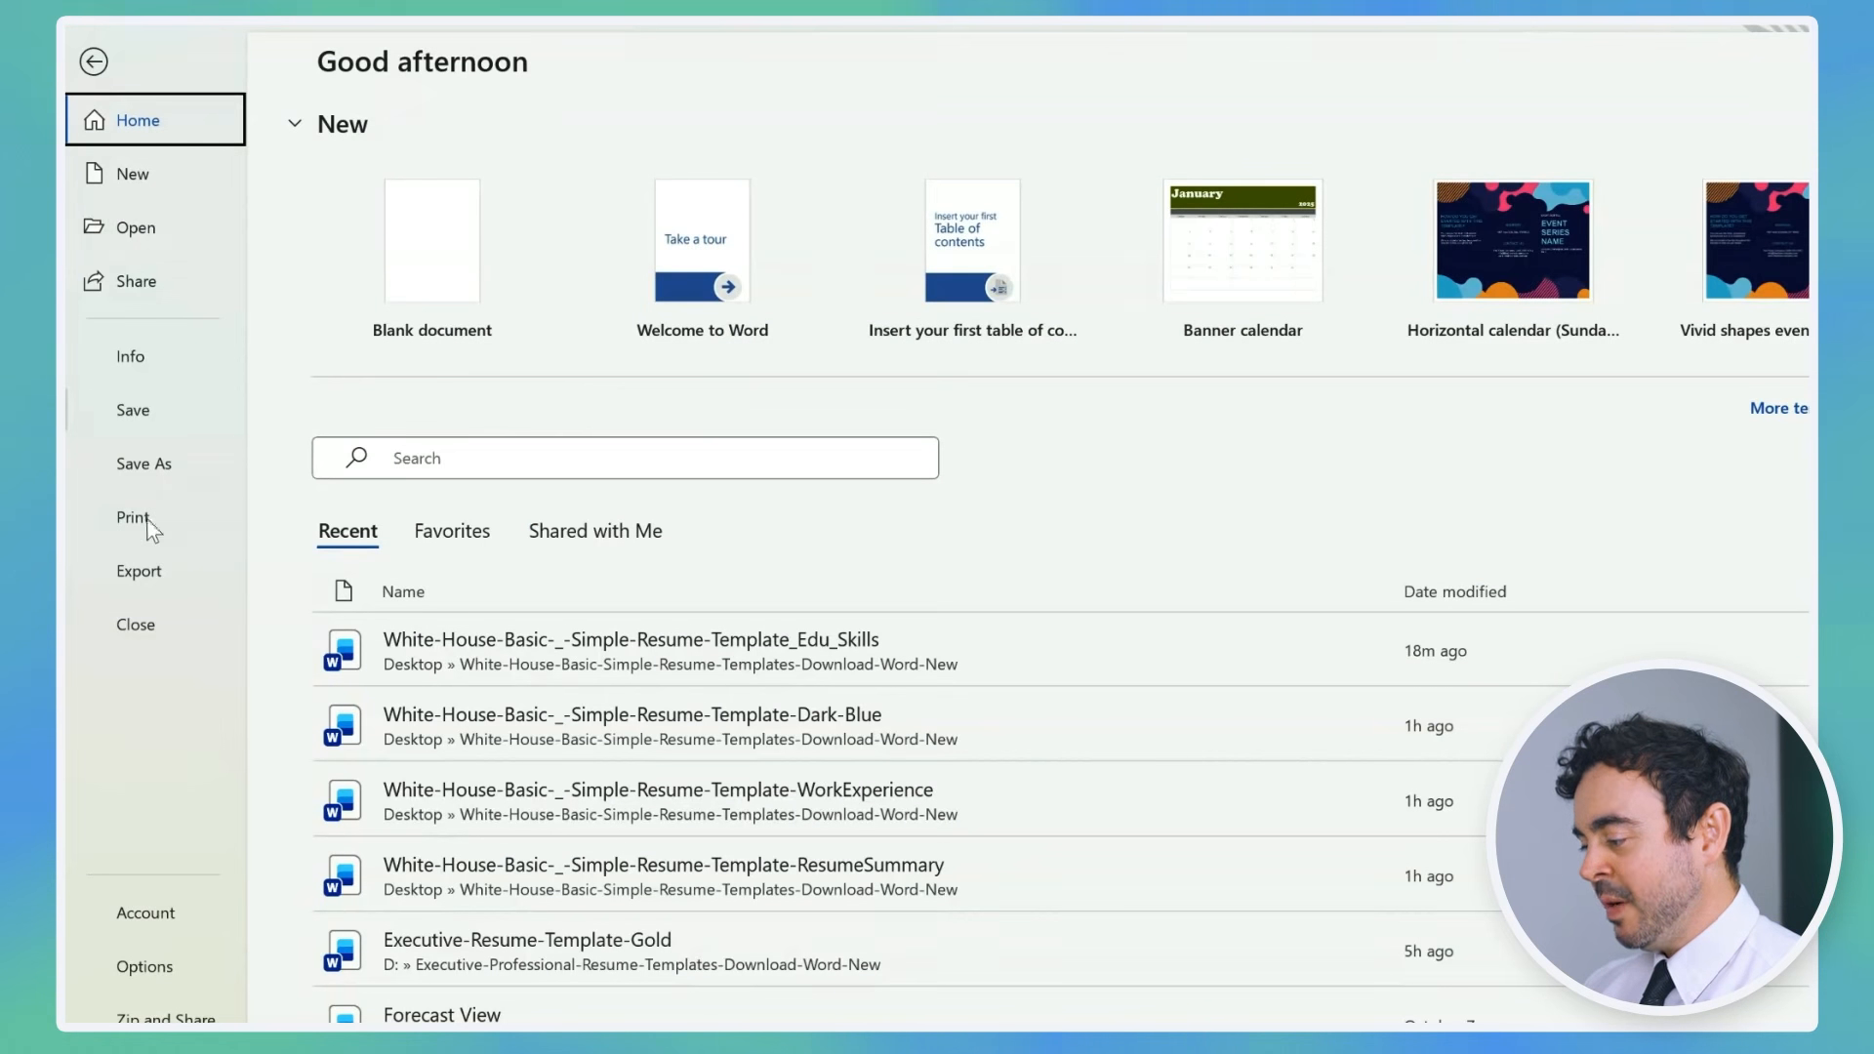
click(155, 577)
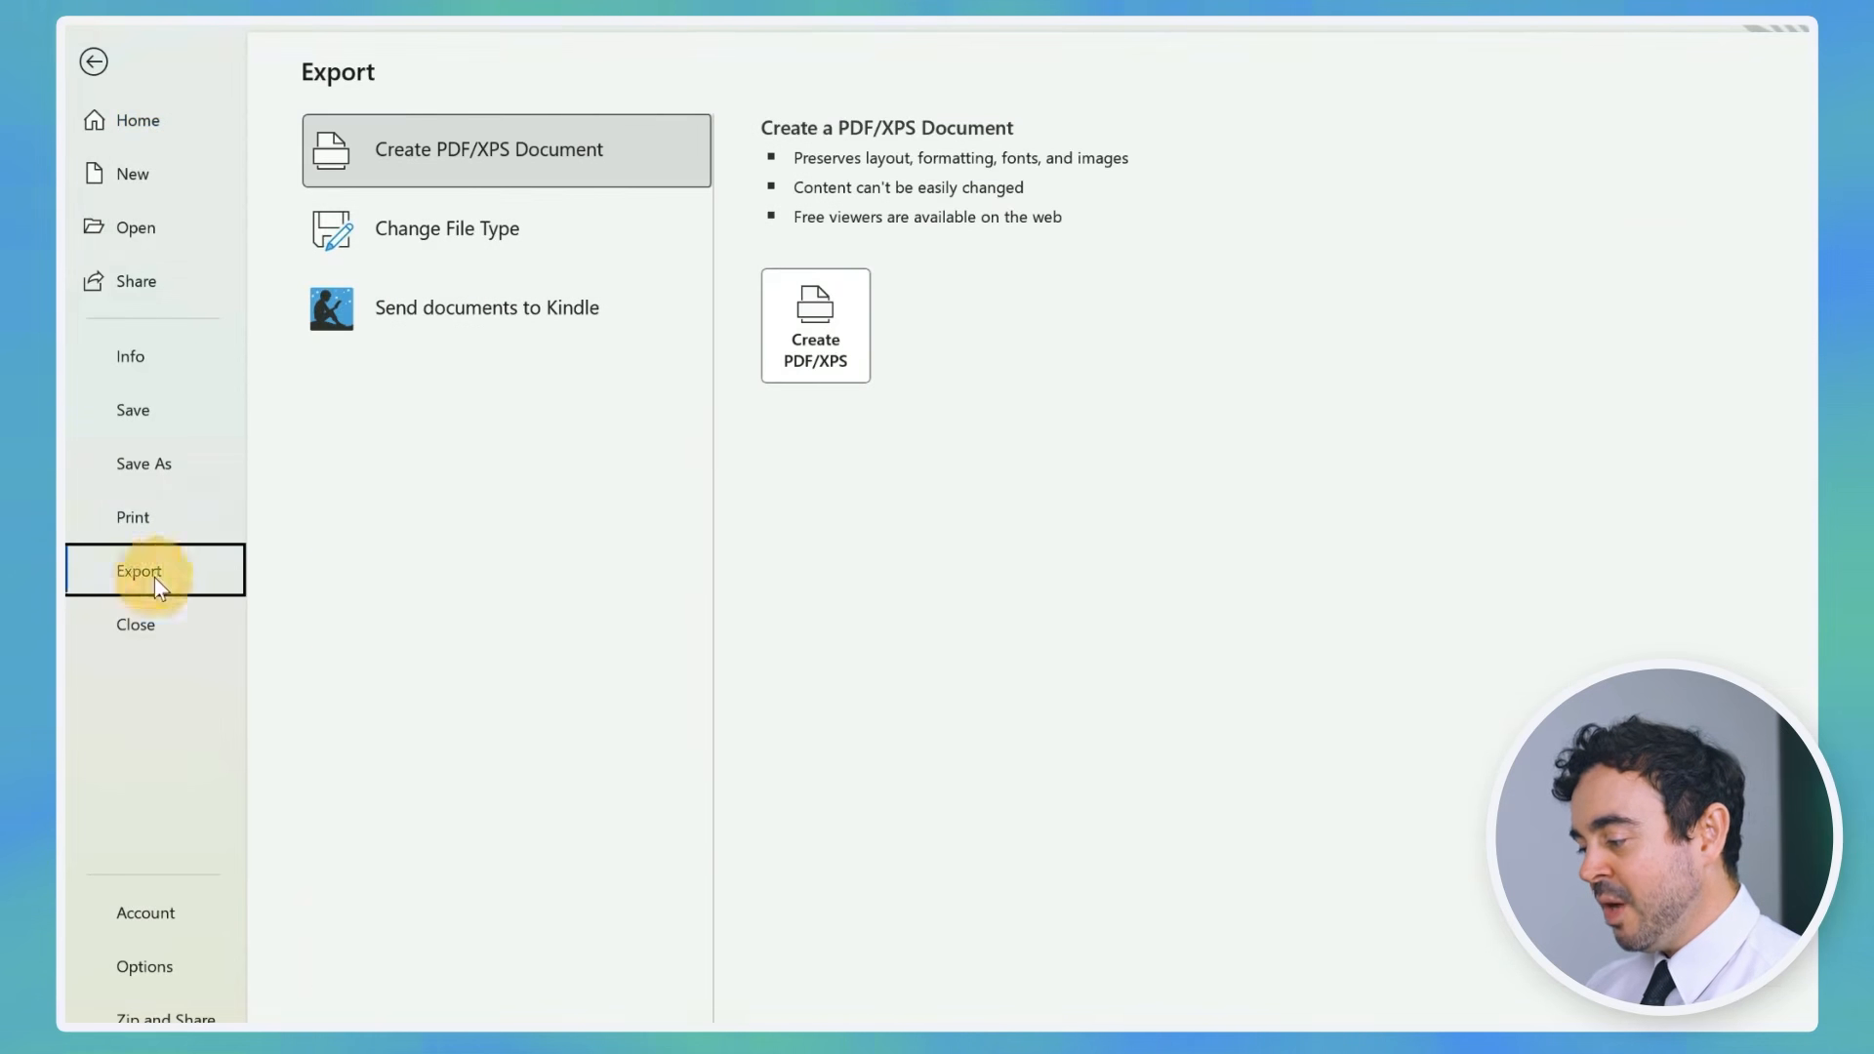
click(825, 347)
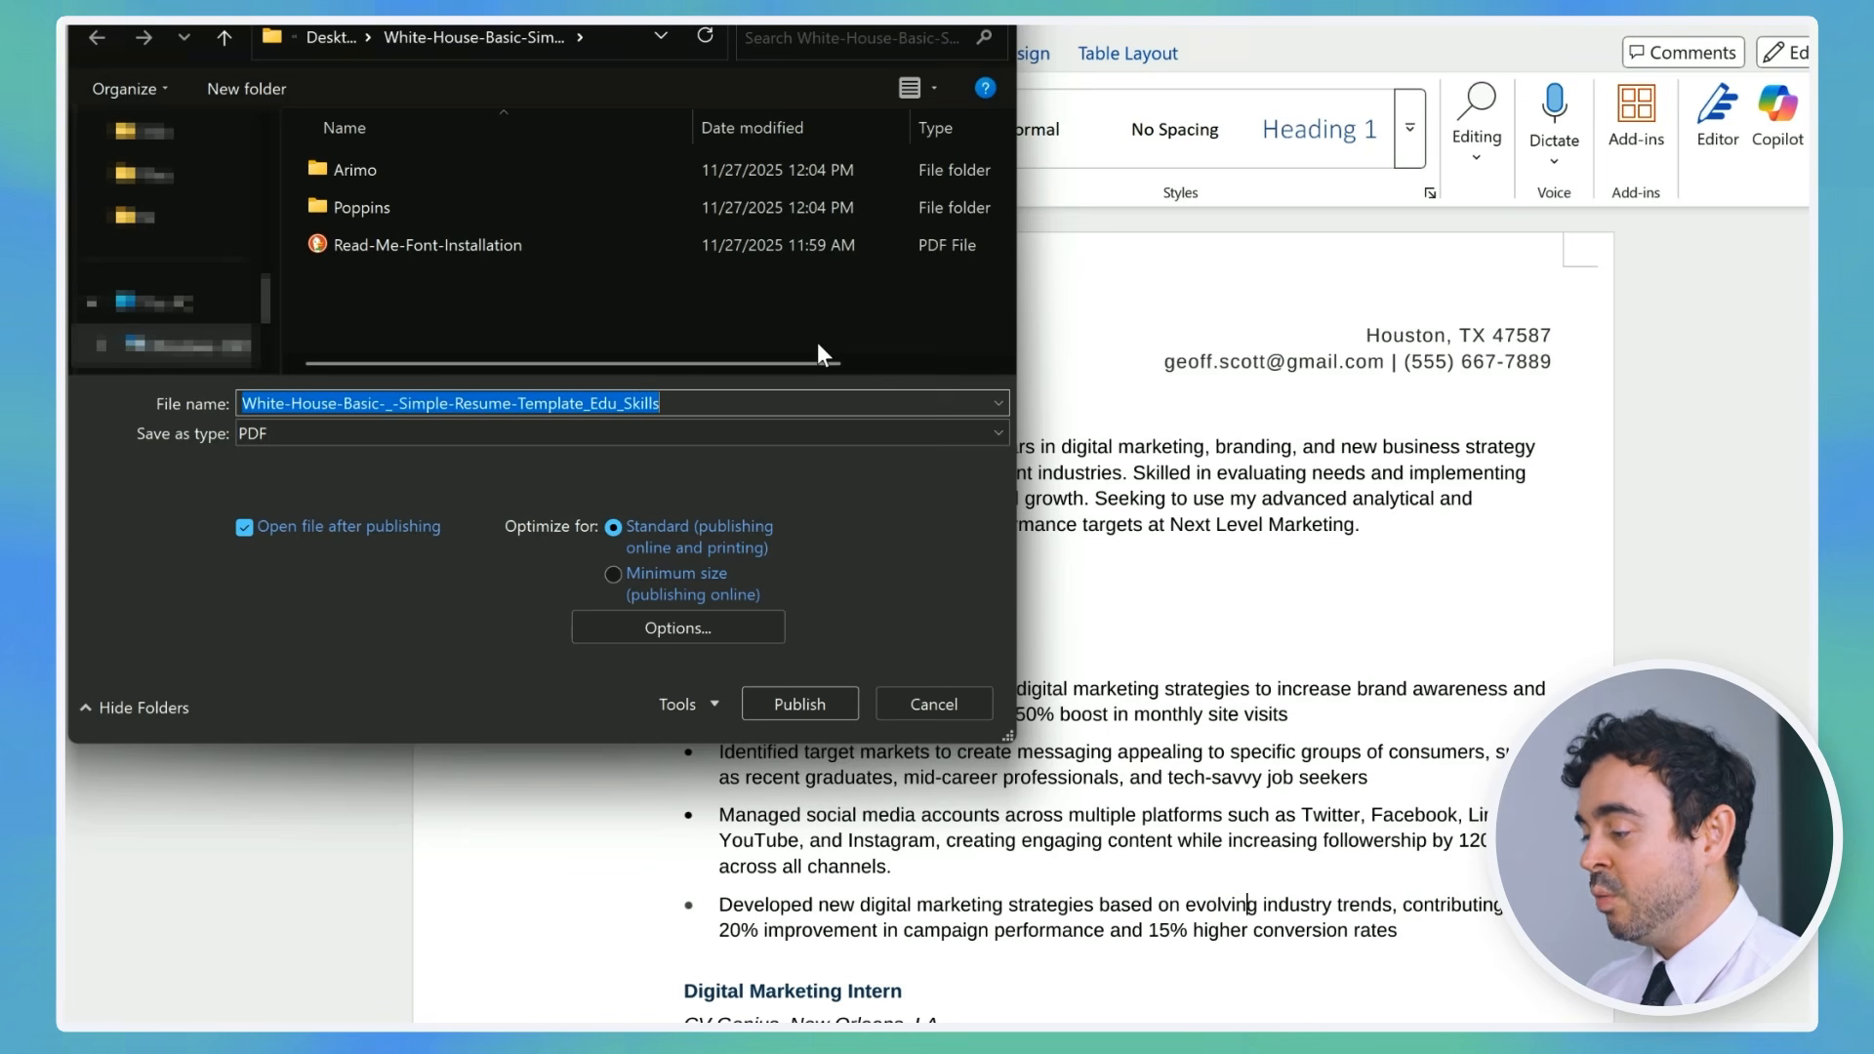
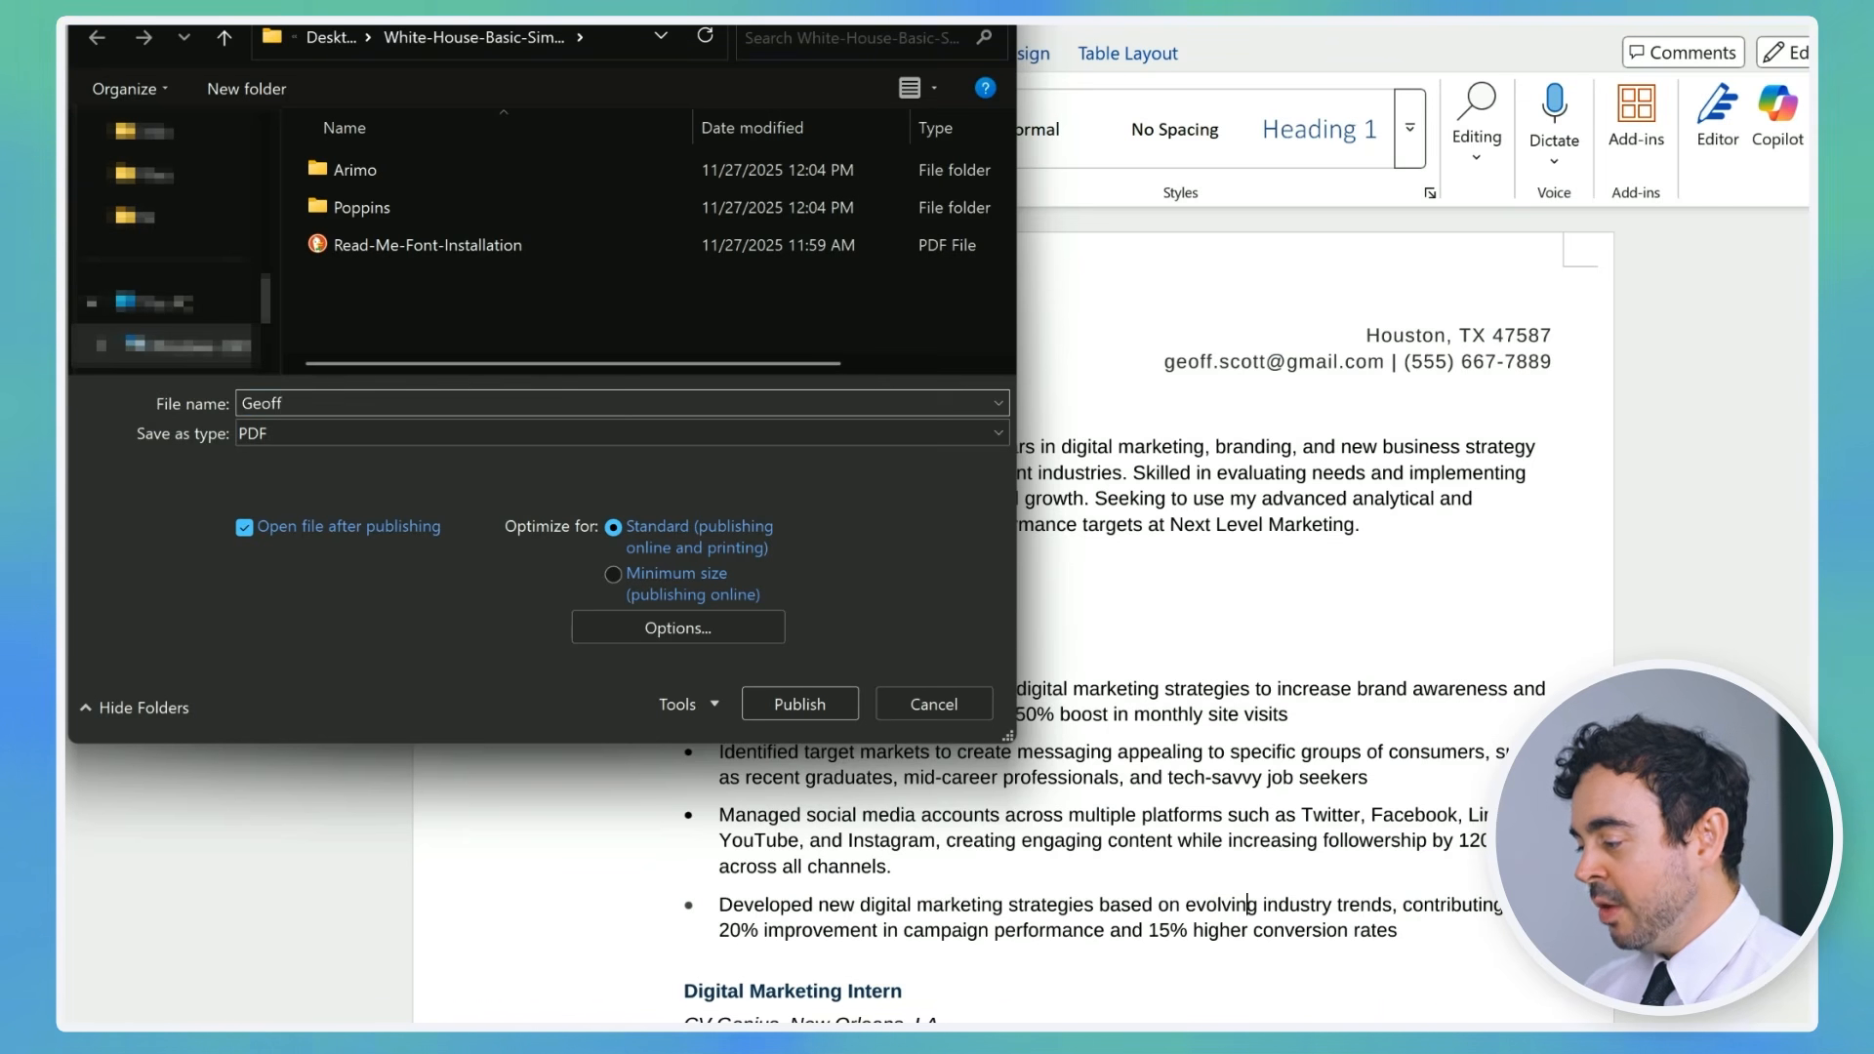
click(829, 704)
Step: Save the resume to This PC as a Word (.docx) document named after the candidate
click(115, 51)
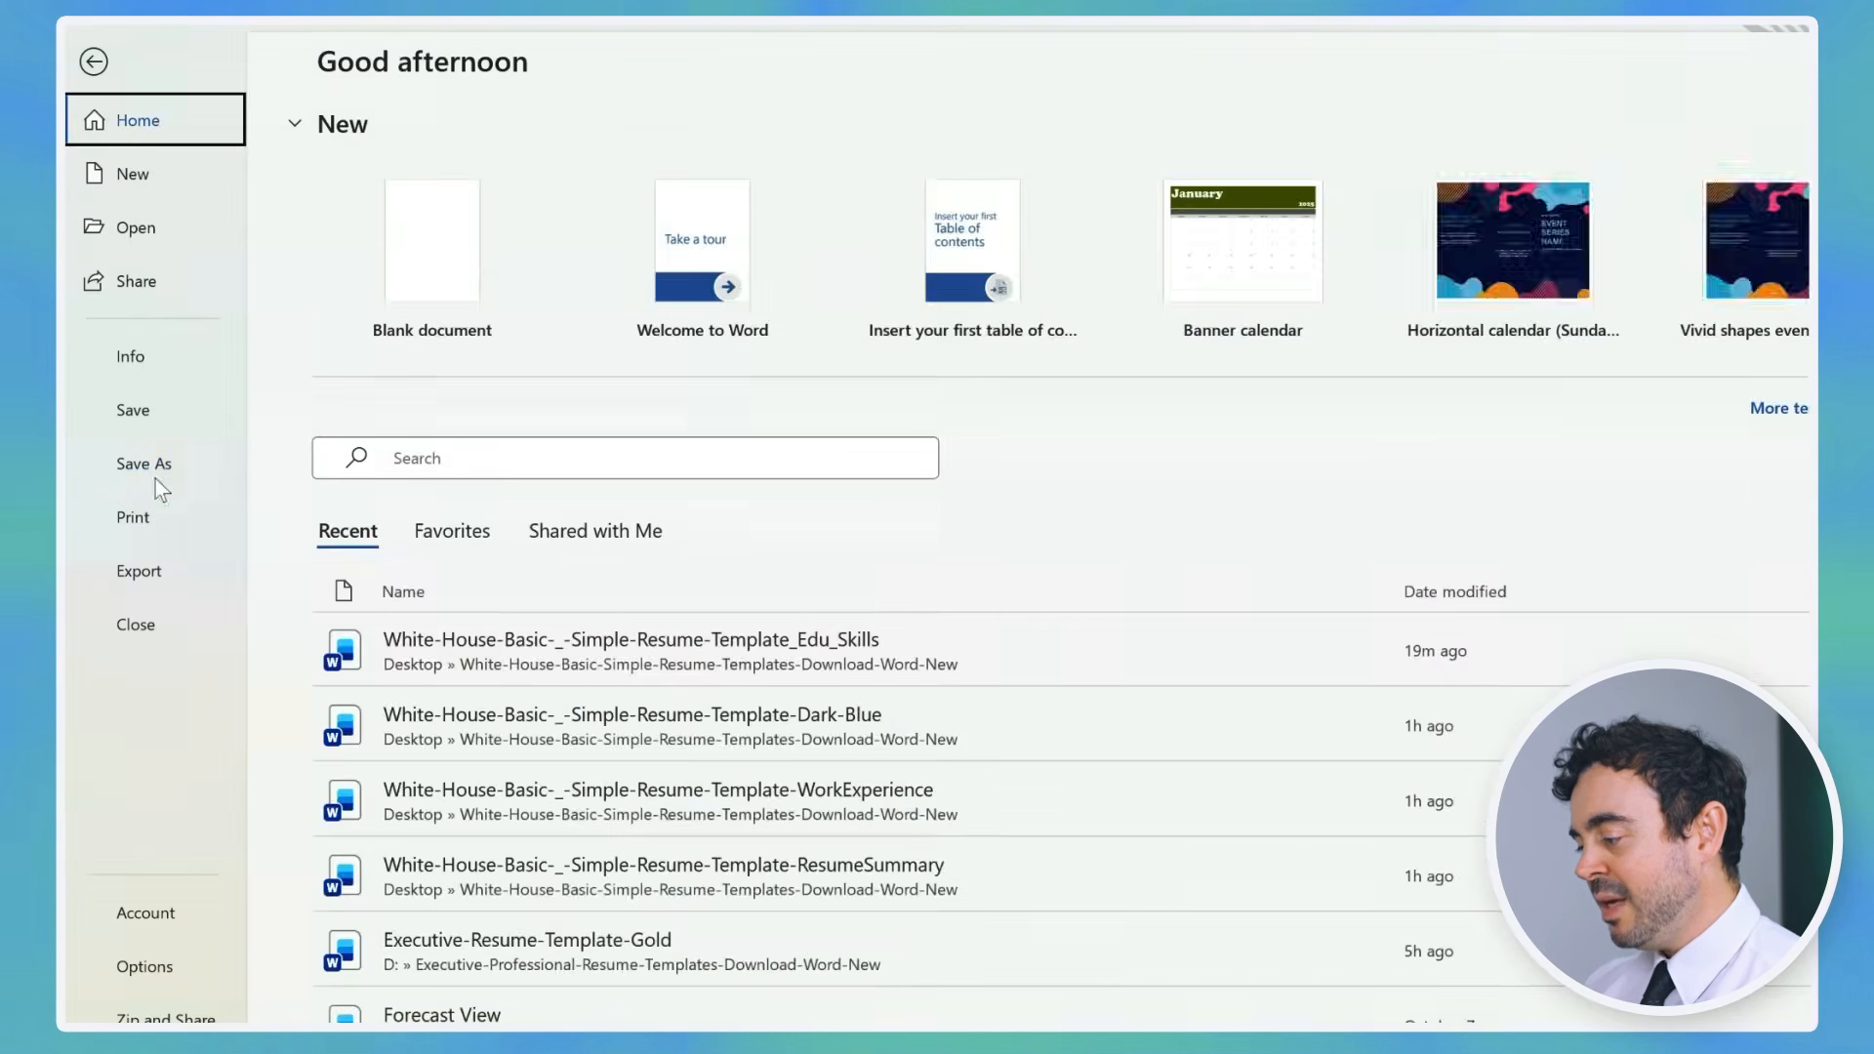
click(146, 464)
click(1207, 182)
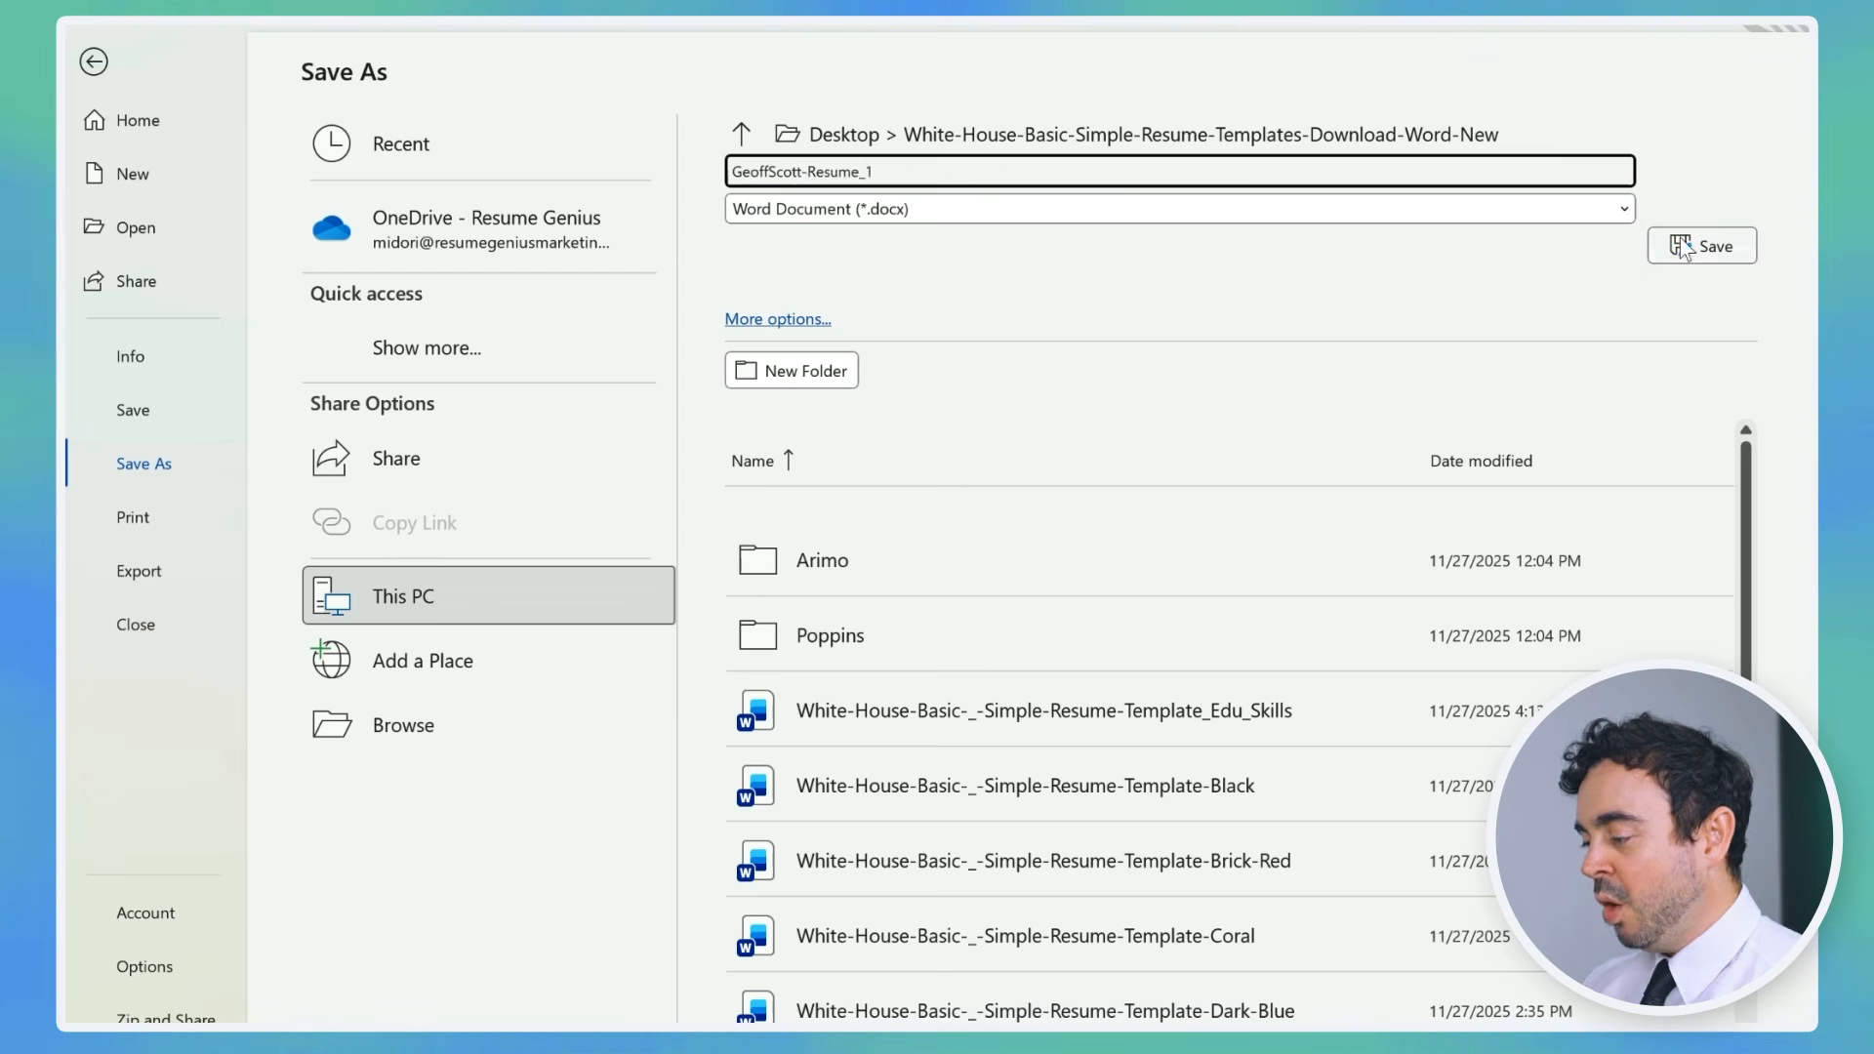
click(1701, 246)
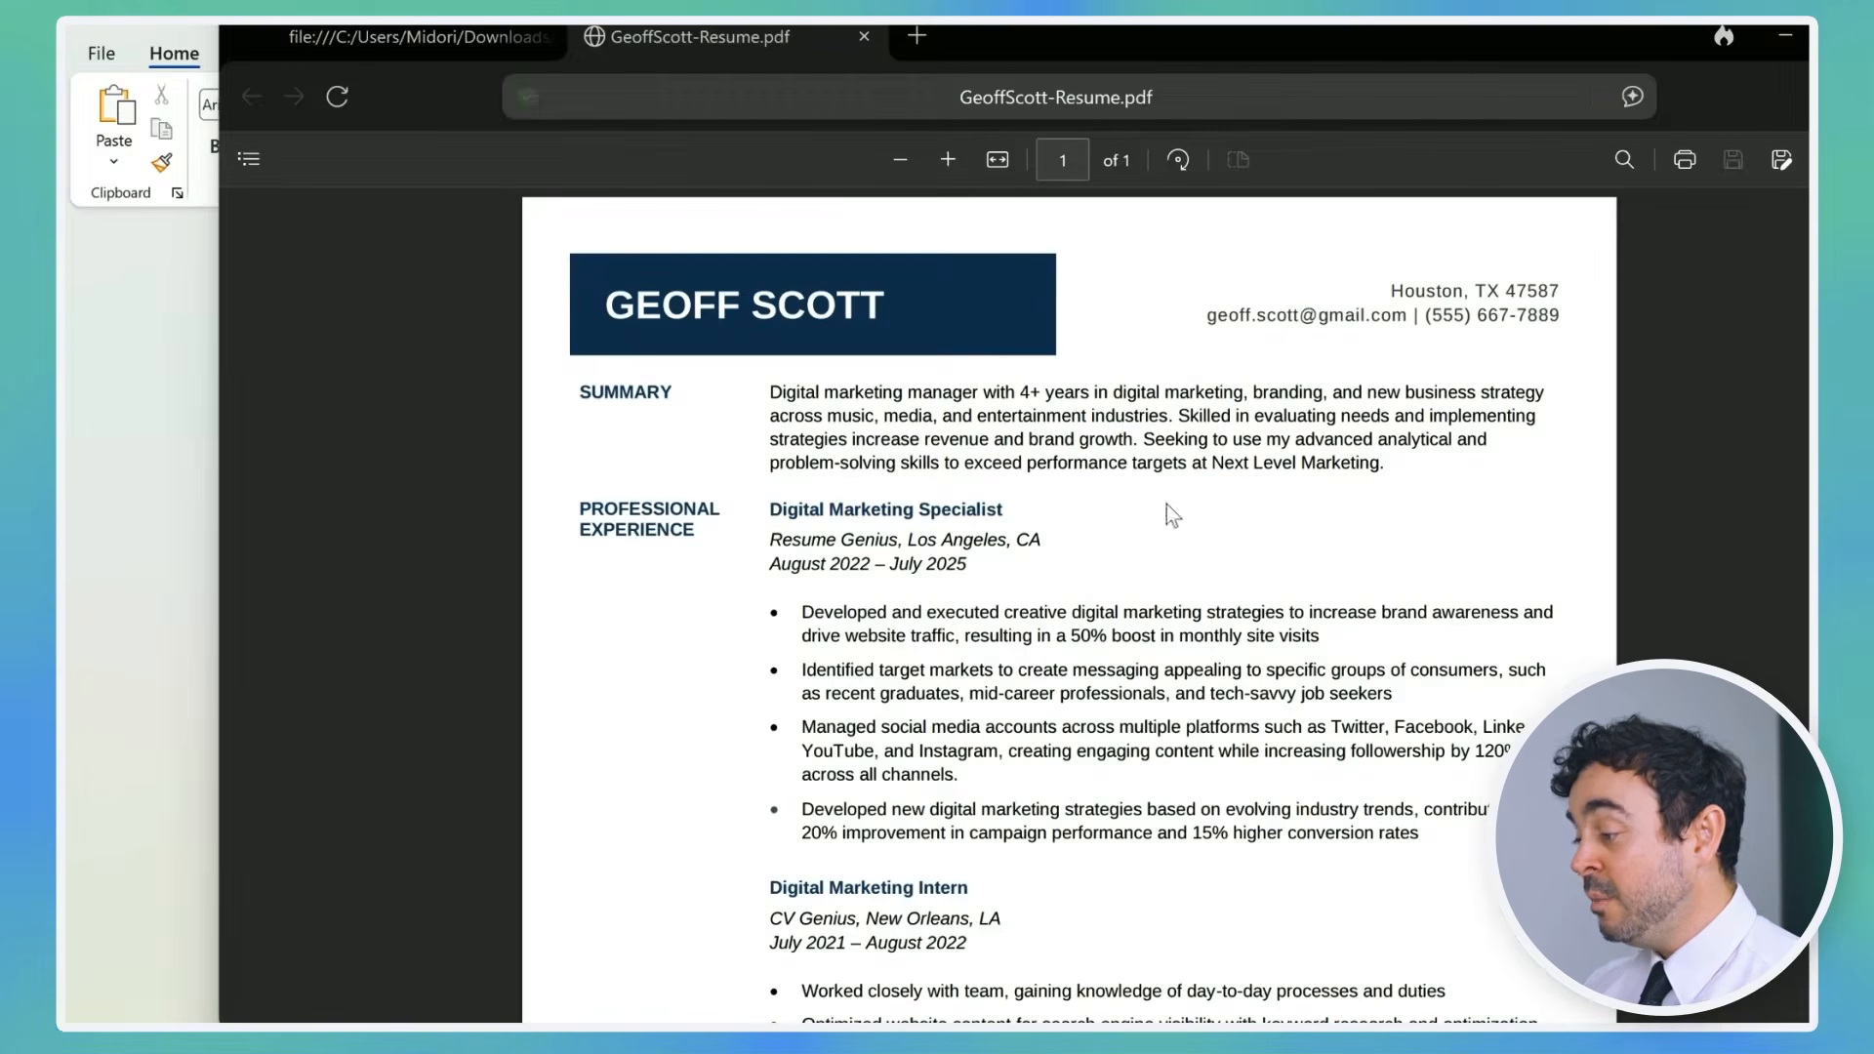
scroll(1162, 511, down, 5)
scroll(1297, 347, up, 5)
scroll(774, 502, down, 5)
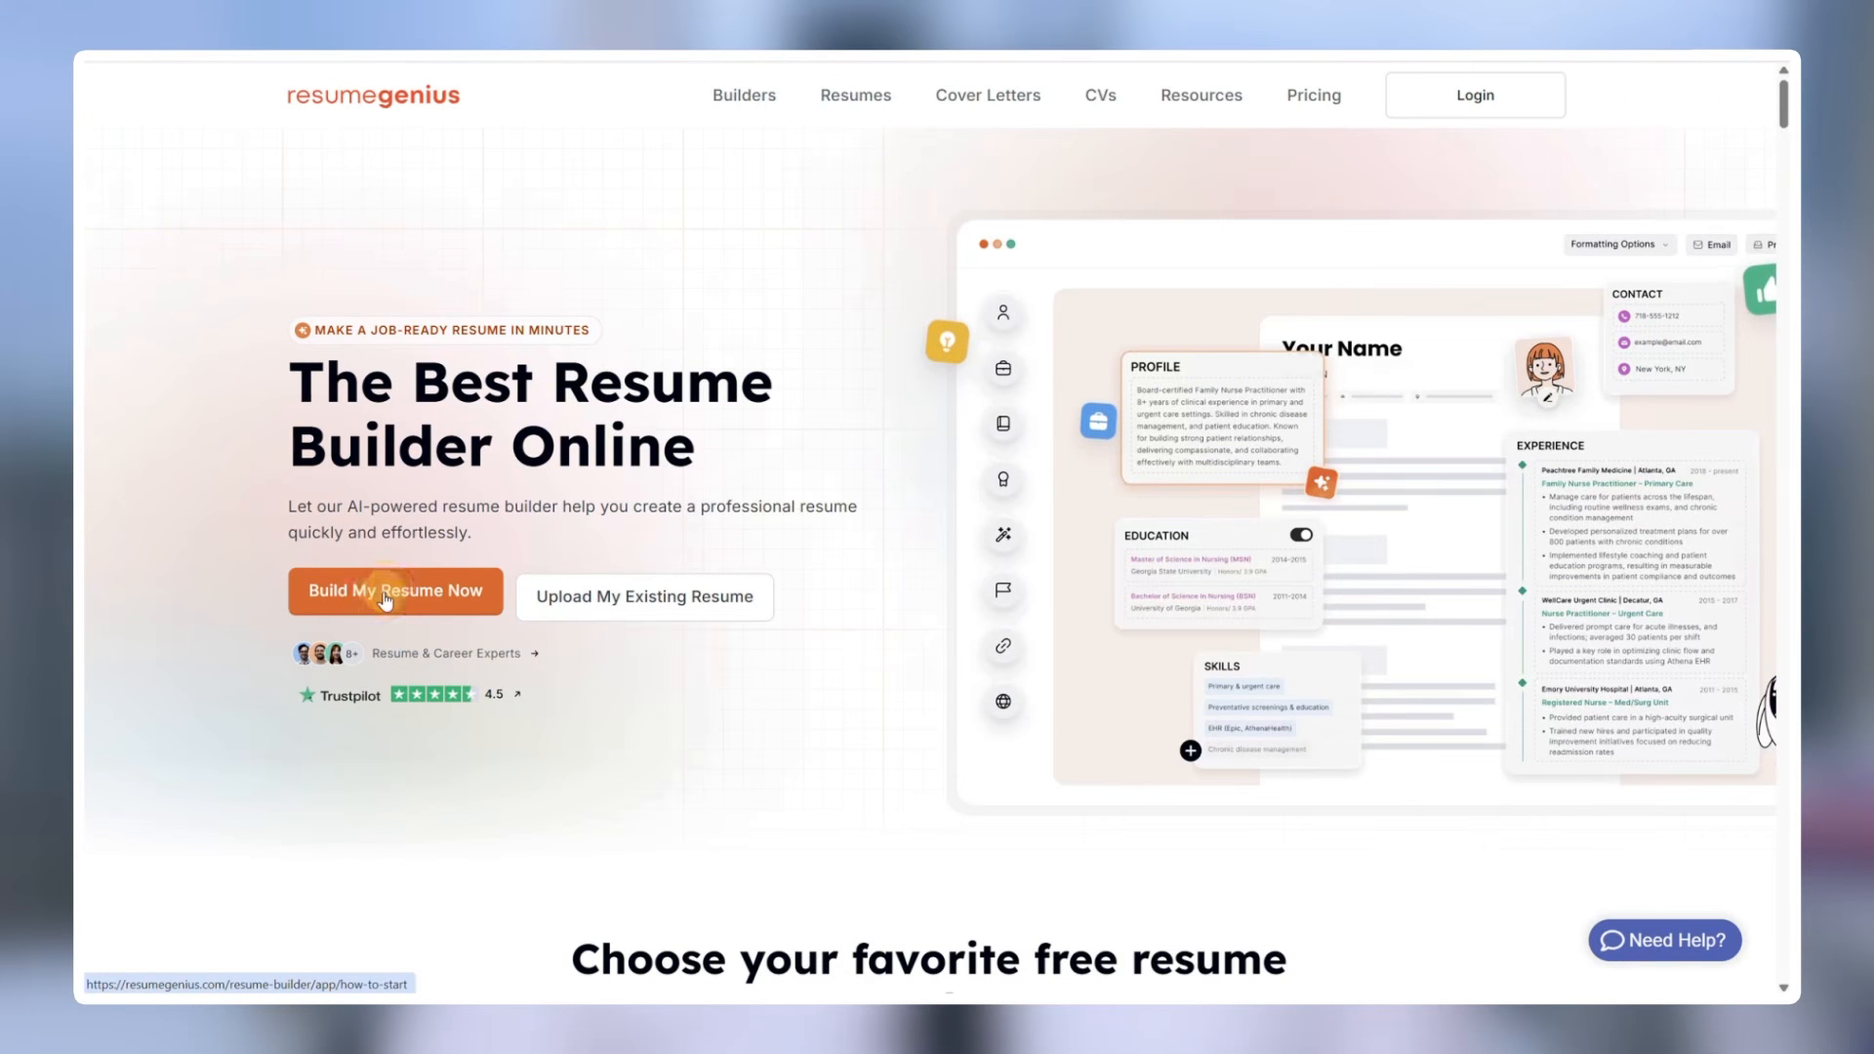
Step: Start a new resume, answering the questionnaire with Other as highest education level
click(386, 598)
click(1167, 350)
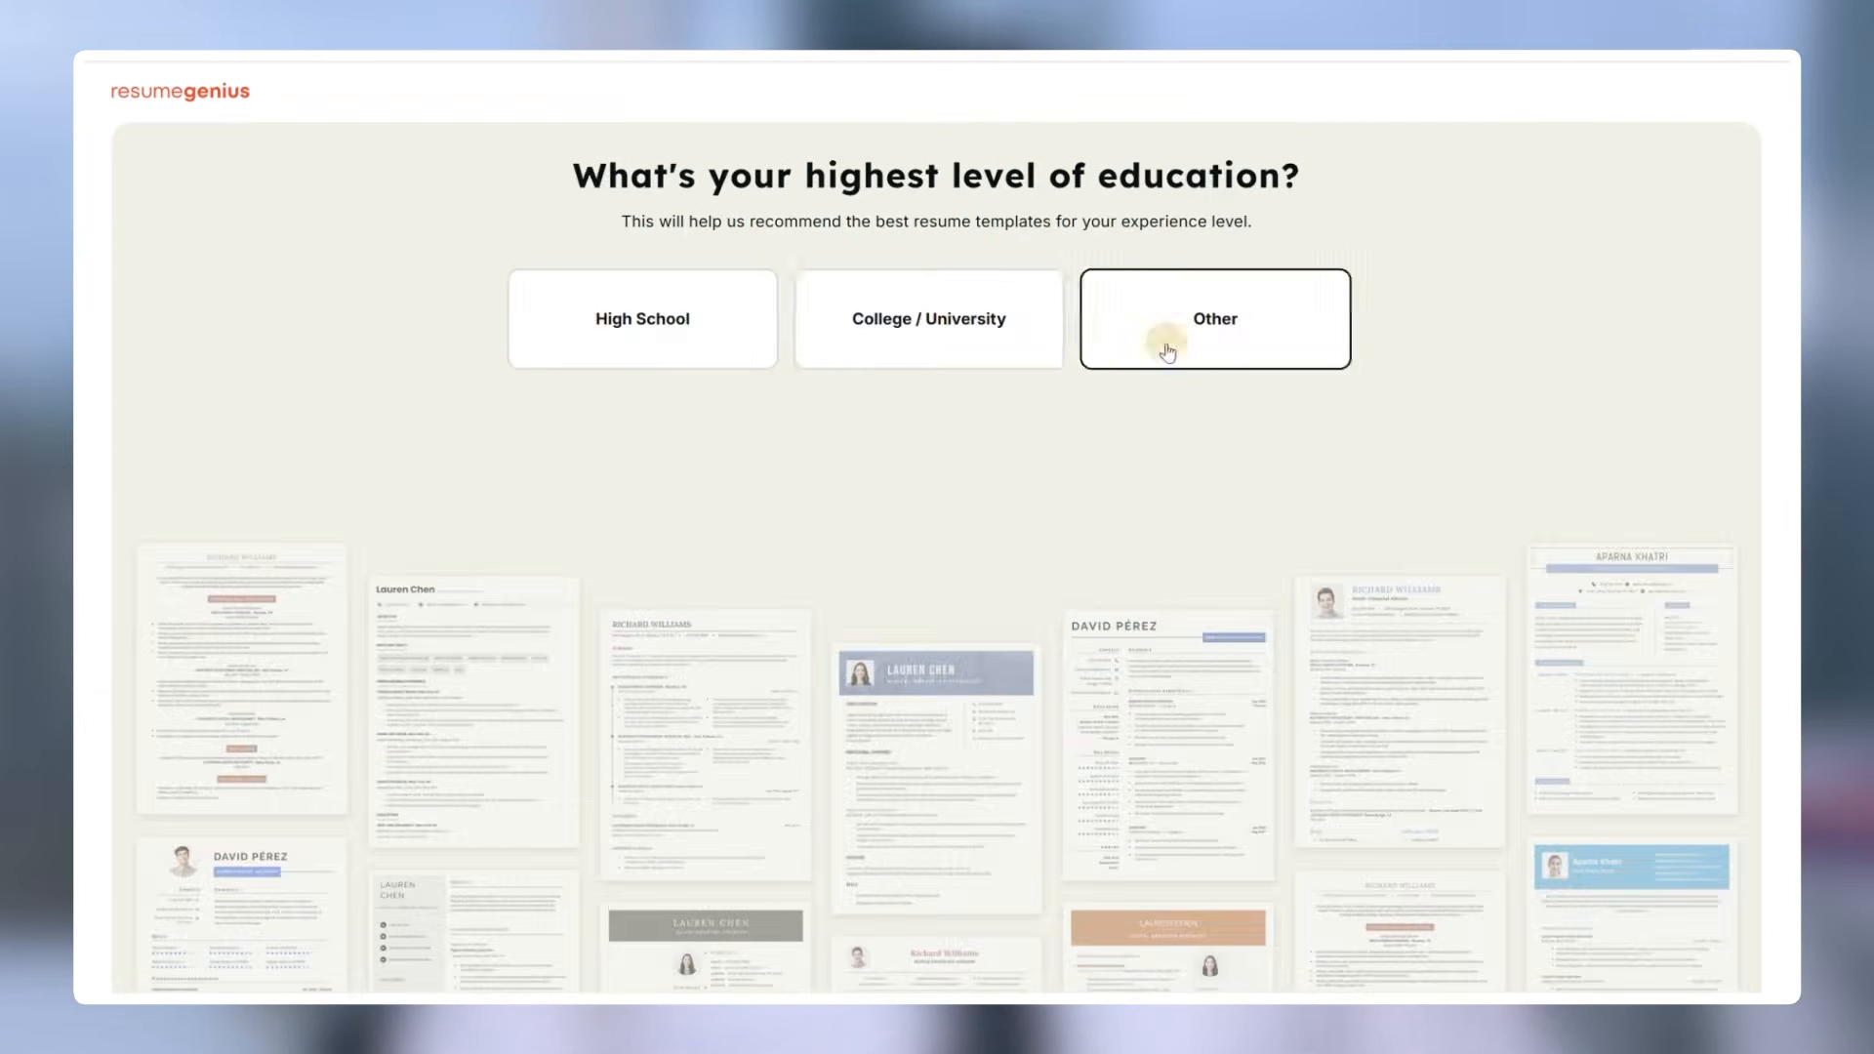
click(917, 347)
click(683, 341)
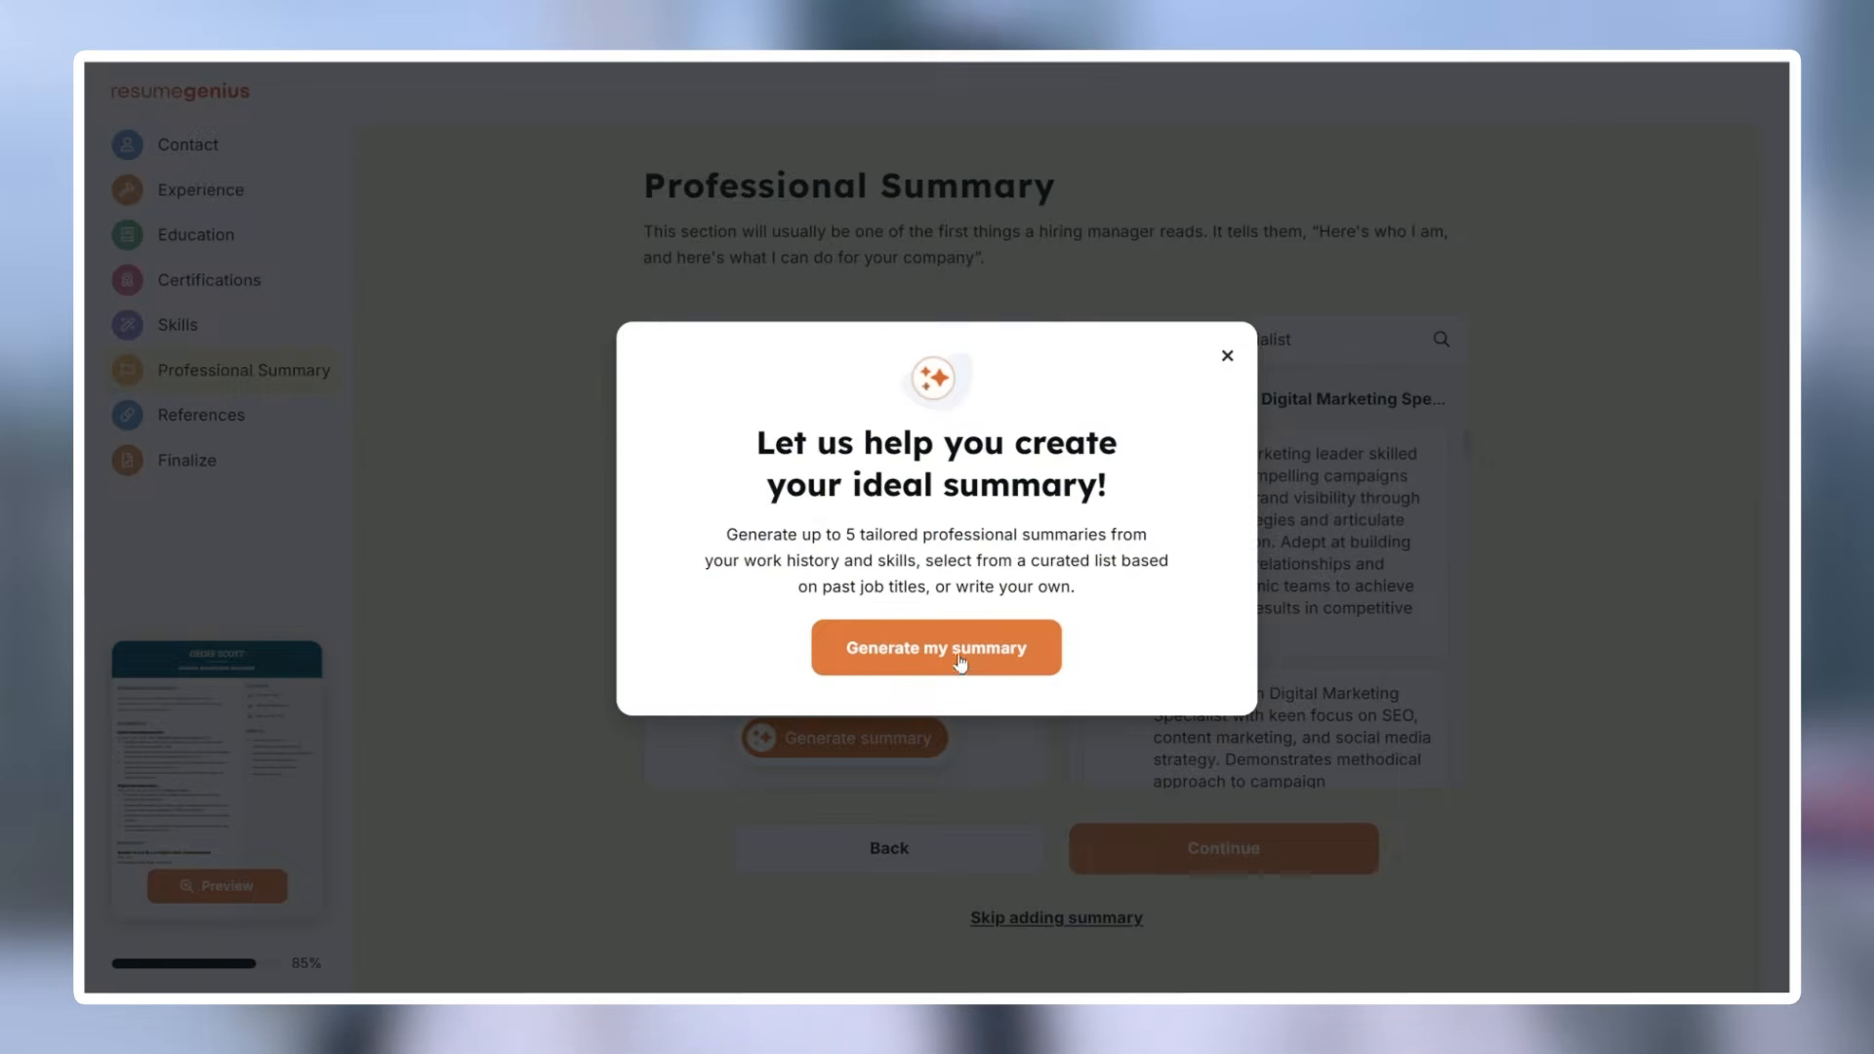
Step: Generate an AI professional summary and add the suggested website-traffic responsibility bullet
click(961, 661)
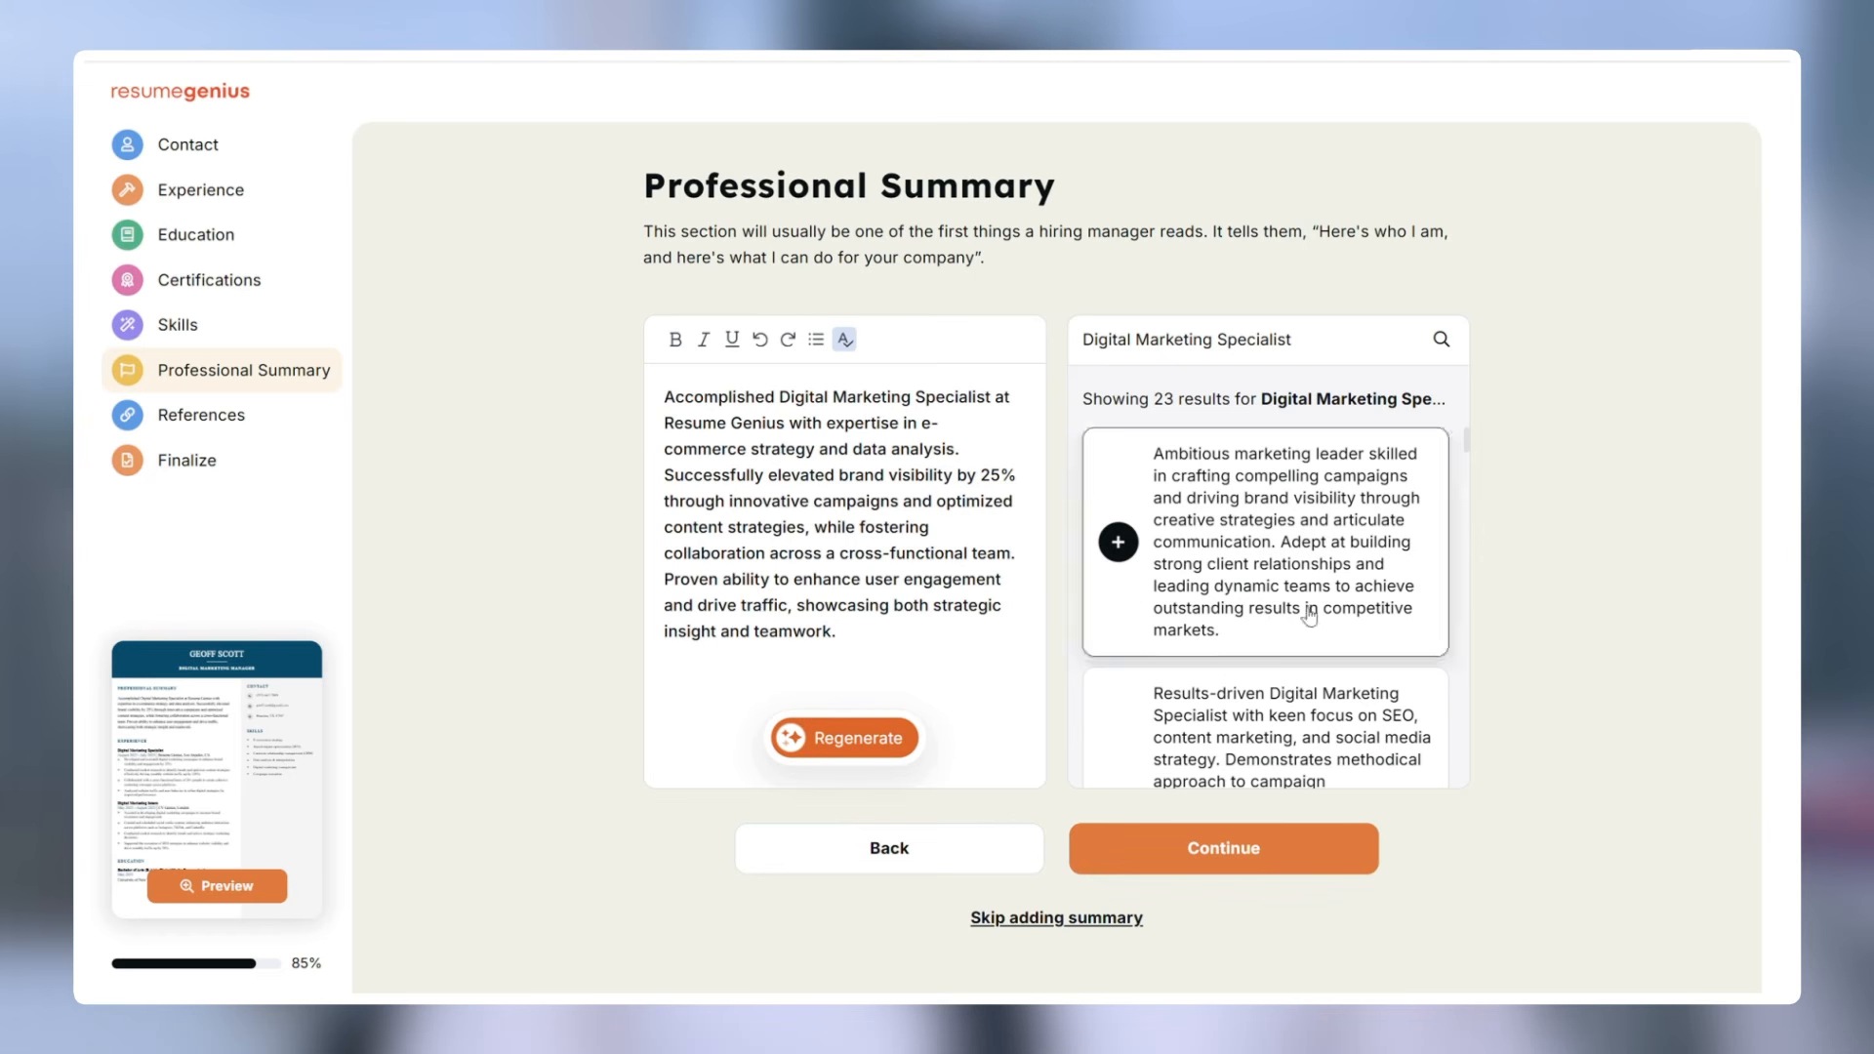
scroll(1075, 607, down, 3)
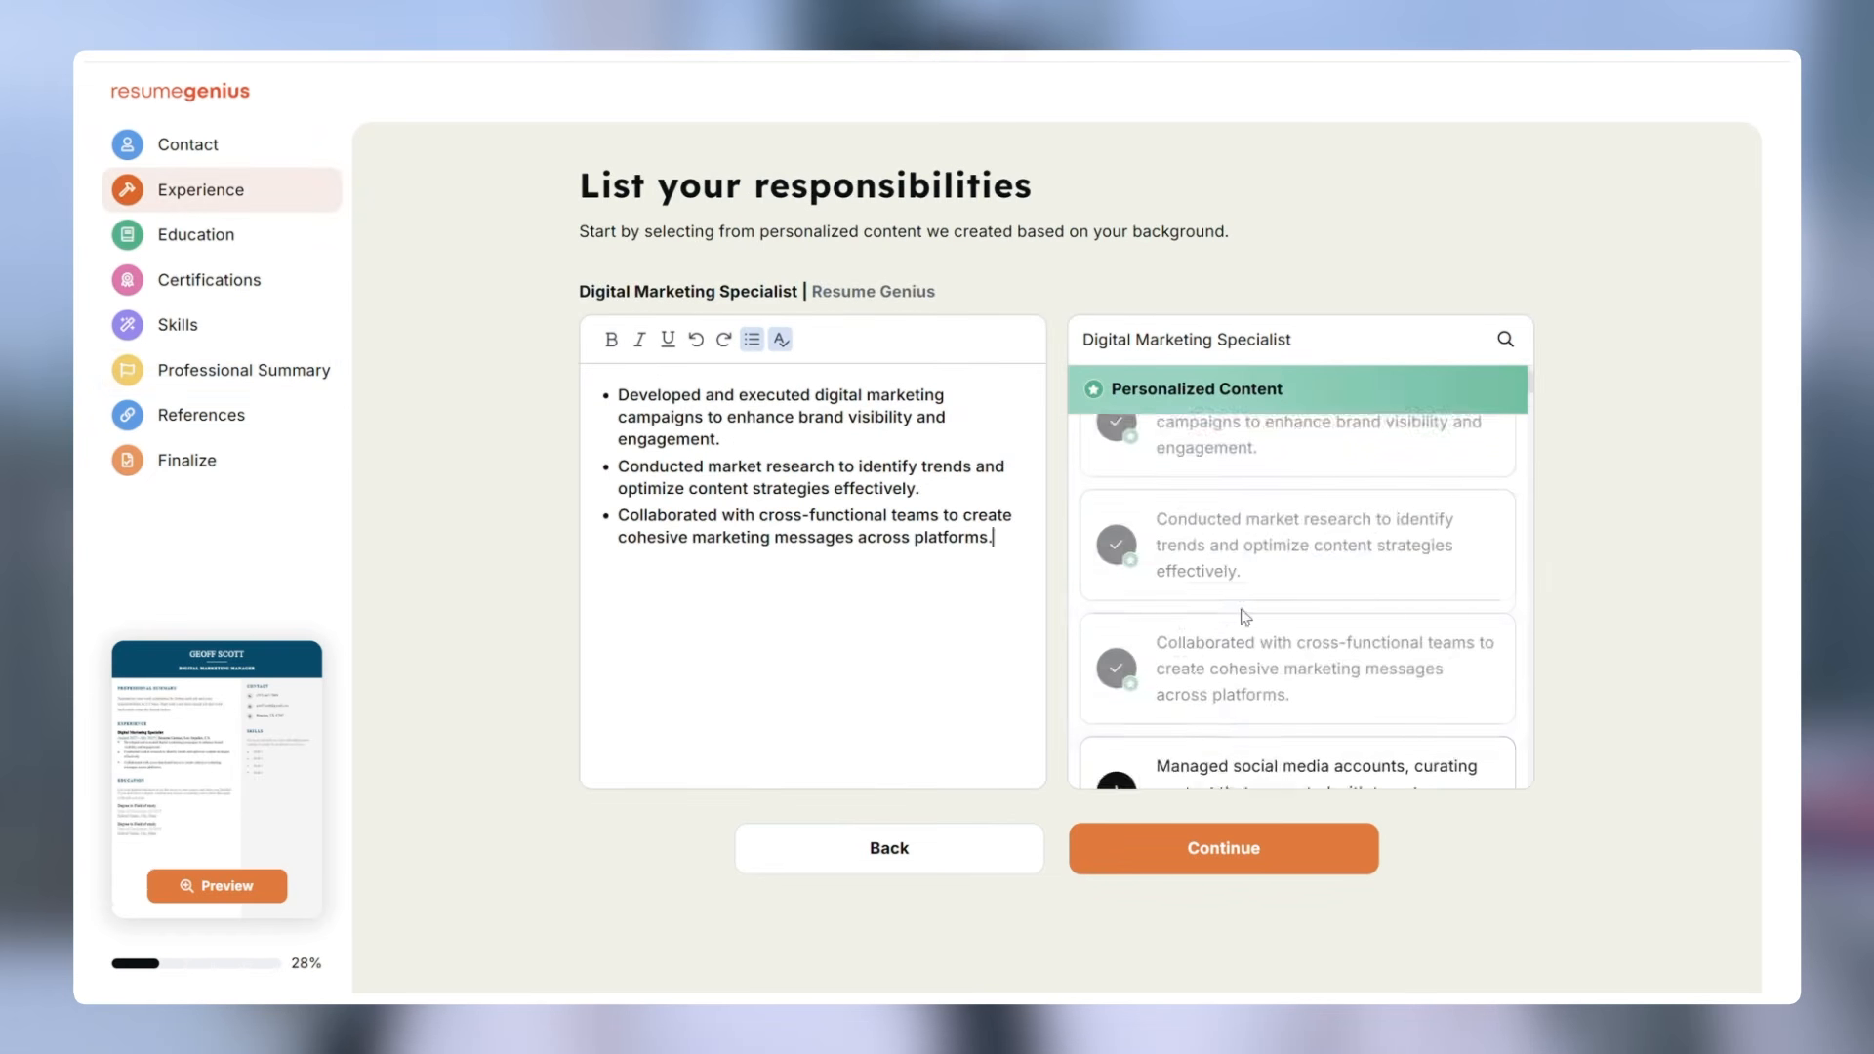
scroll(1229, 634, down, 3)
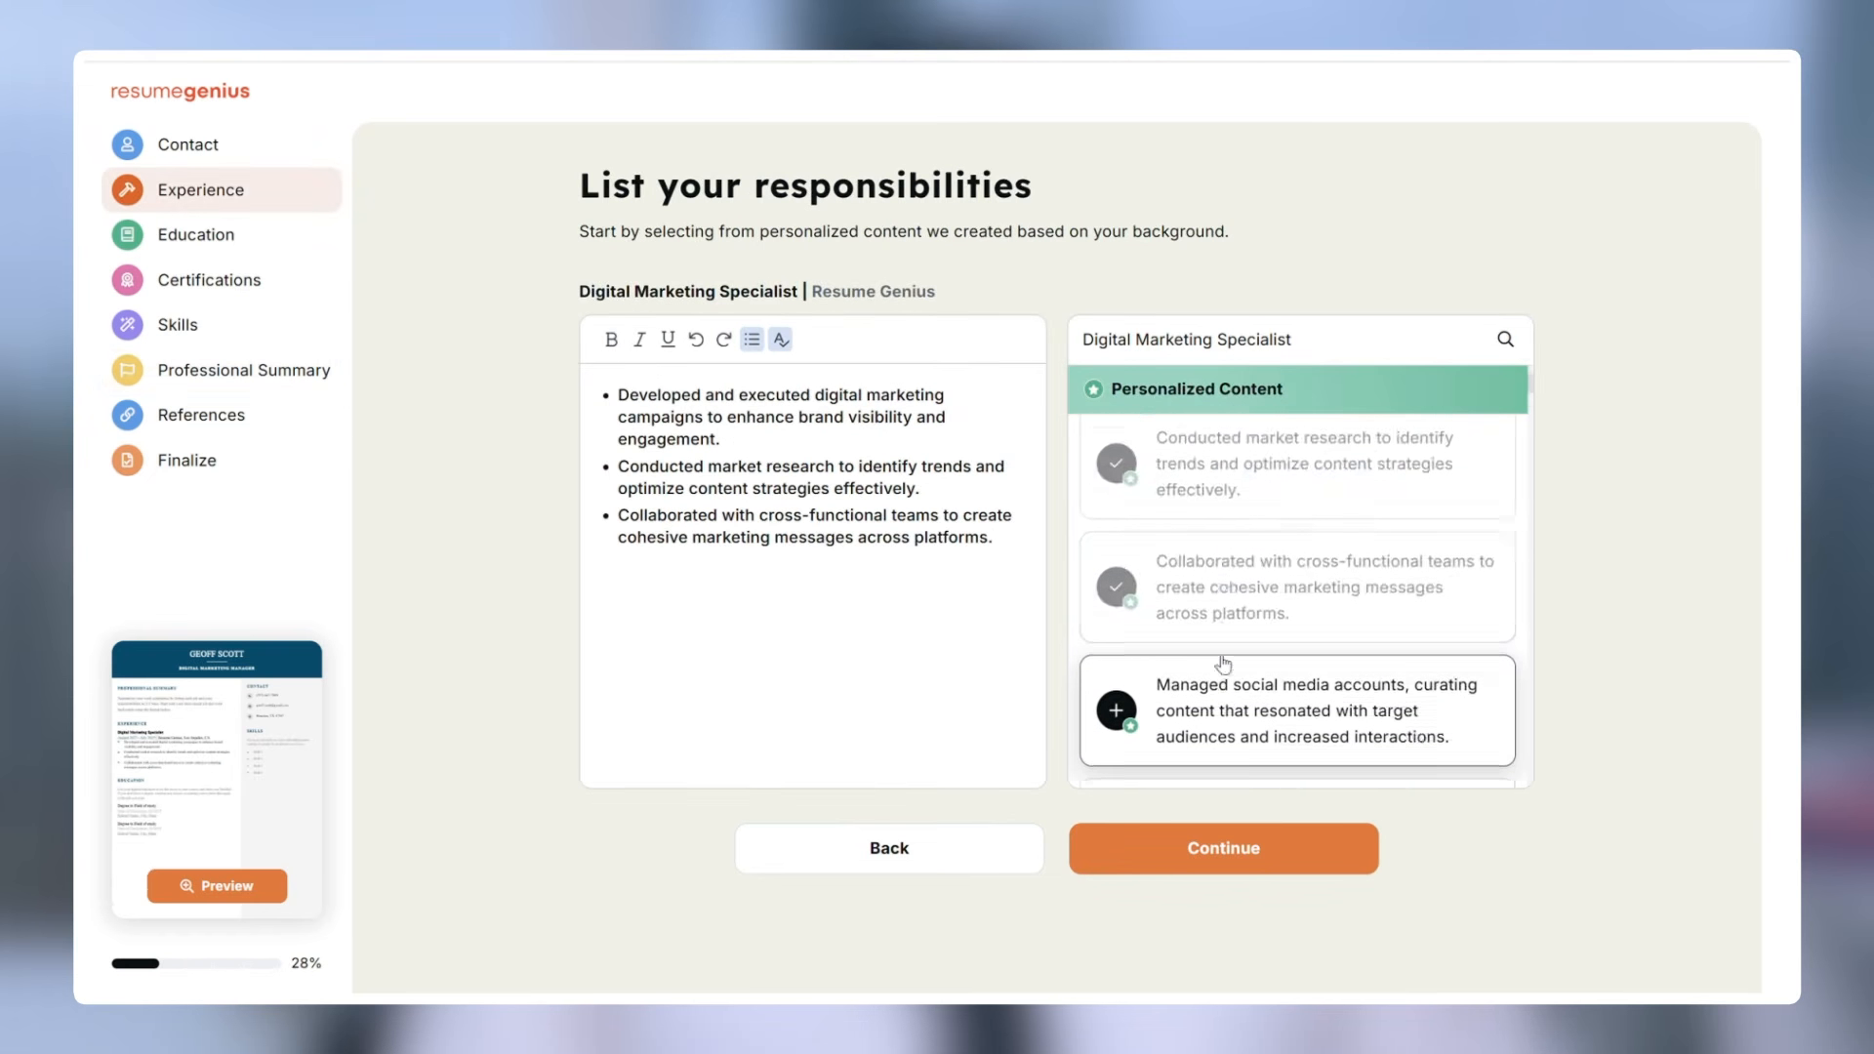
click(1329, 652)
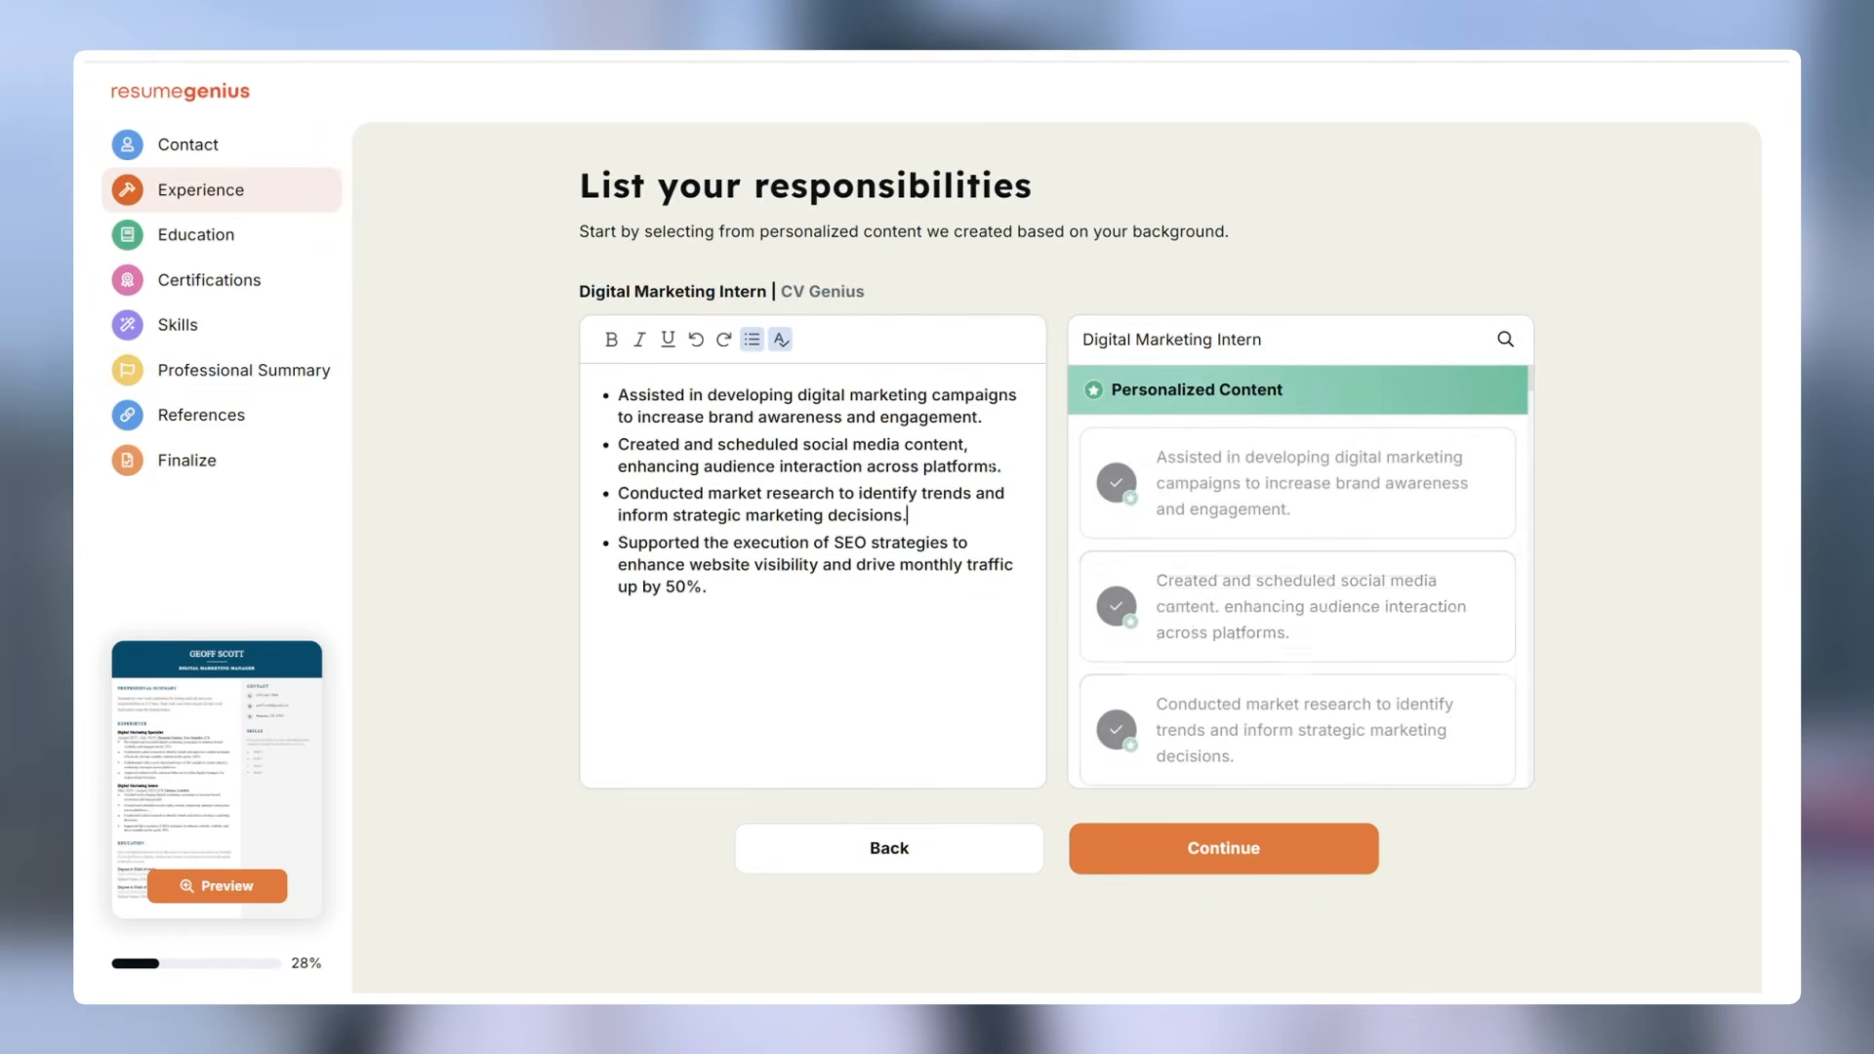